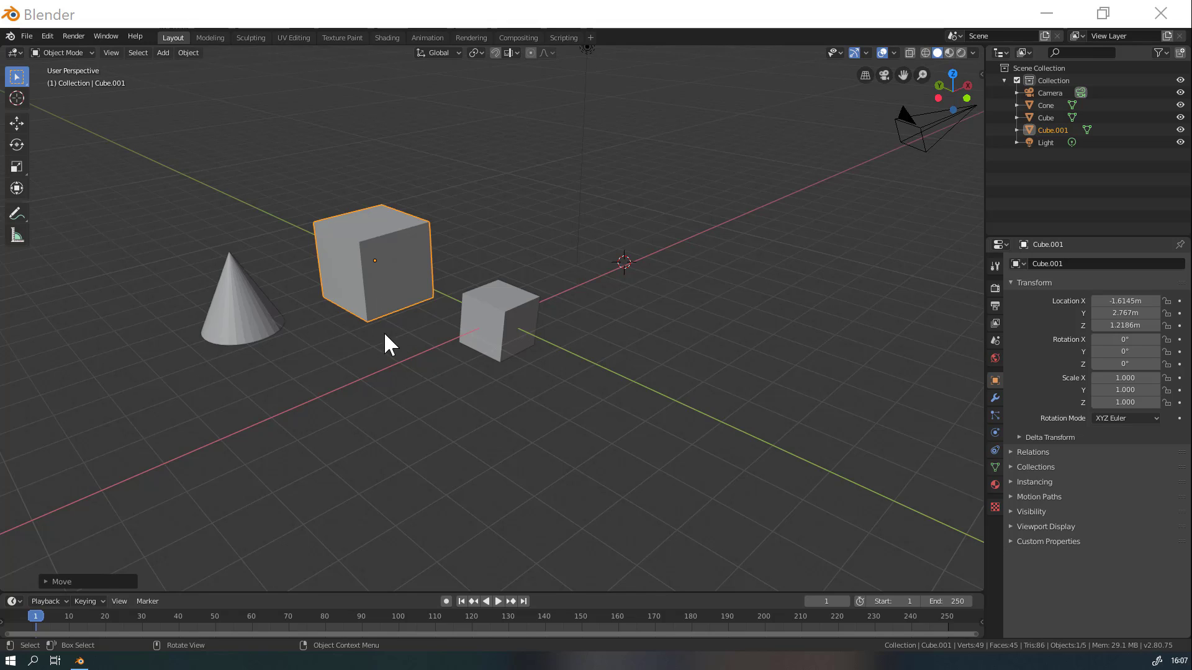
# Delete the two cubes and the cone from the scene, keeping the camera and light.
pyautogui.click(358, 251)
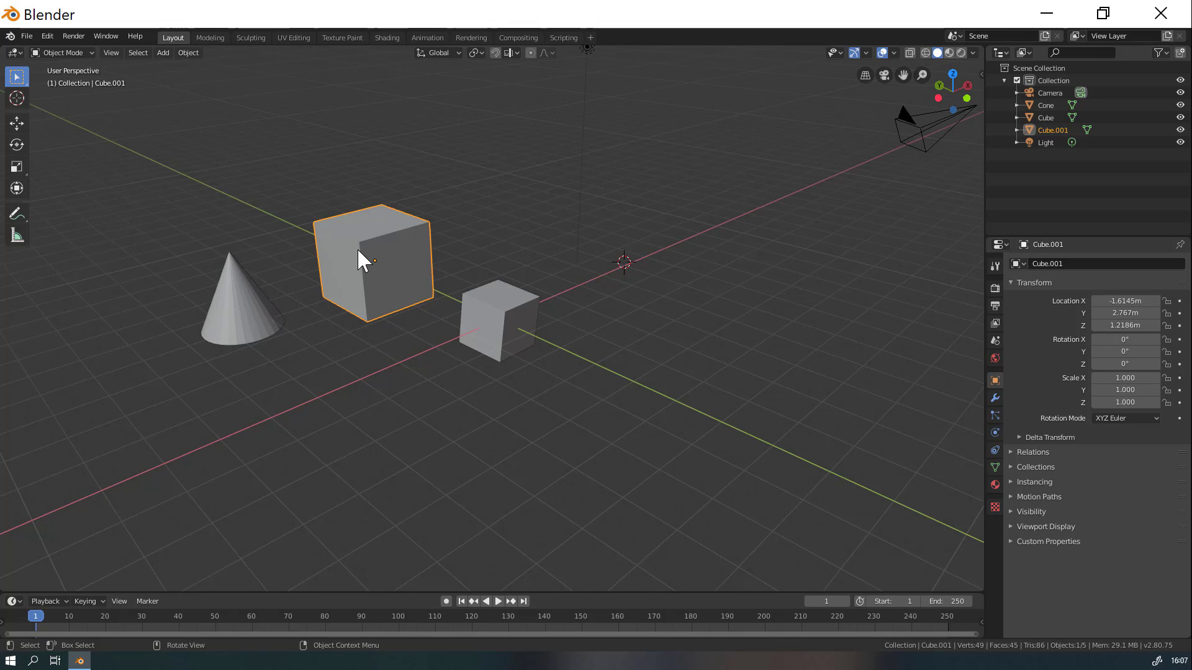
pyautogui.press('Delete')
pyautogui.click(494, 313)
pyautogui.press('Delete')
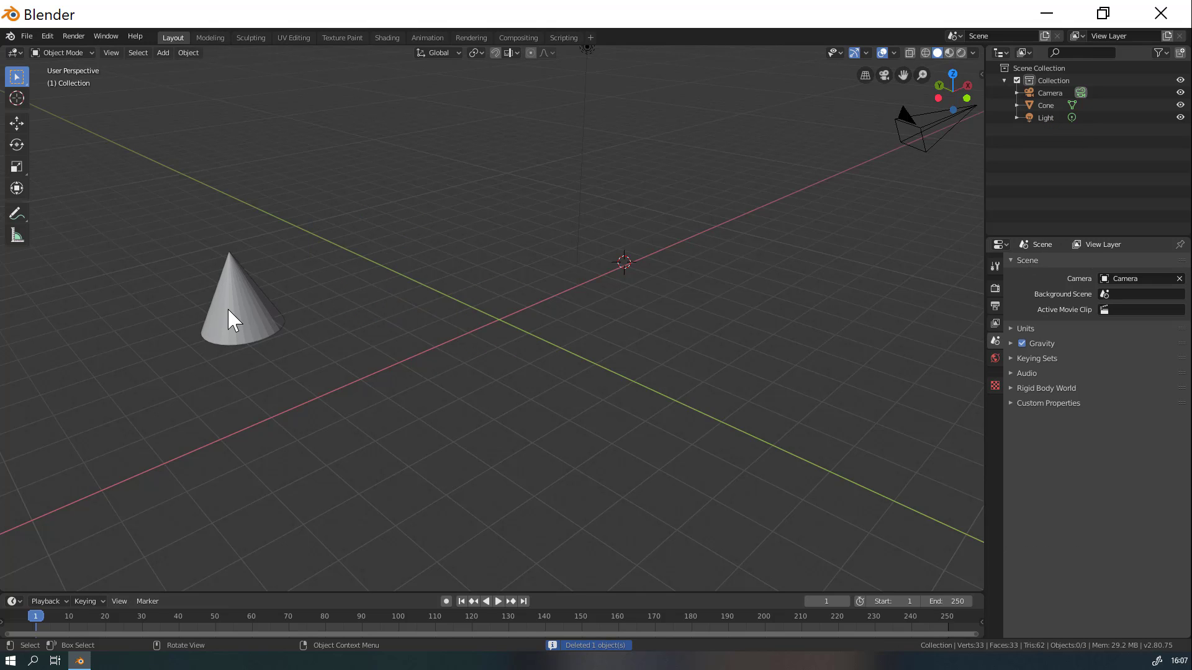
pyautogui.click(244, 295)
pyautogui.press('Delete')
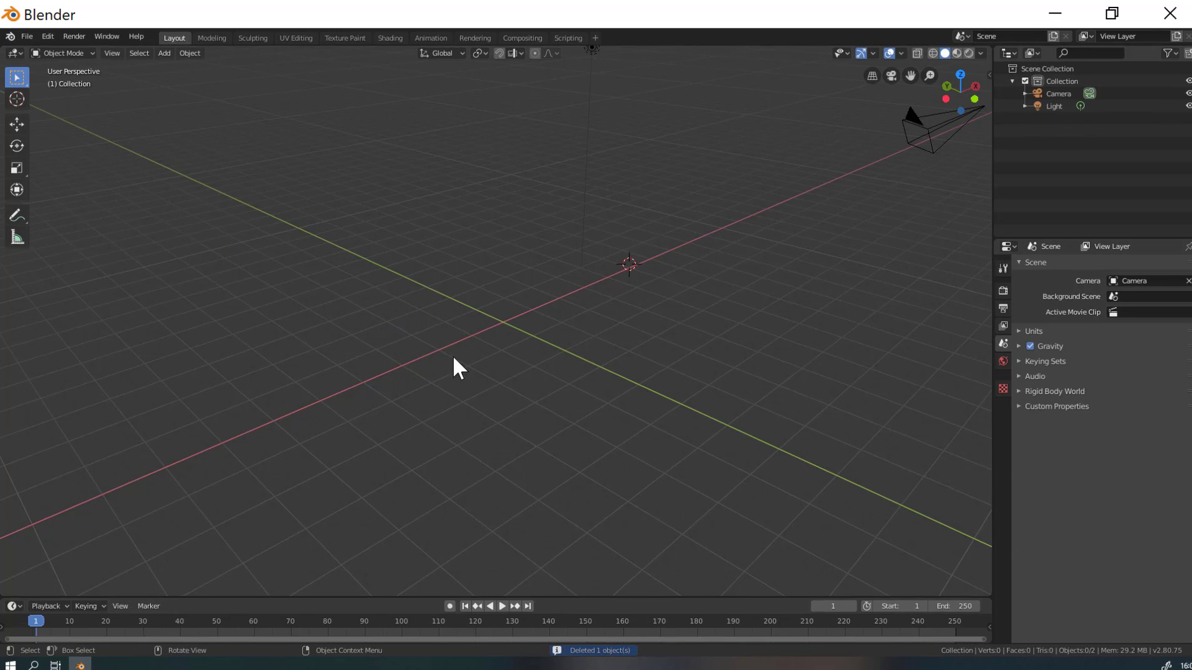
# Place the 3D cursor close to the world origin, where the red and green axes cross.
pyautogui.click(25, 153)
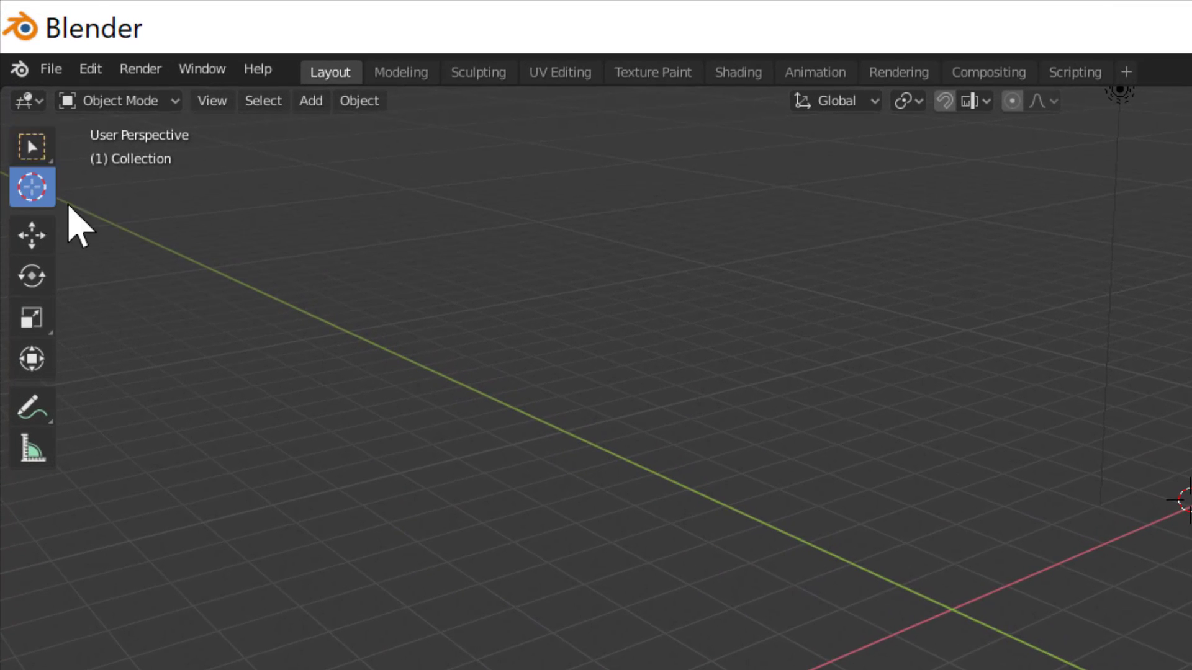
pyautogui.moveTo(68, 207); pyautogui.dragTo(1107, 556, button='middle')
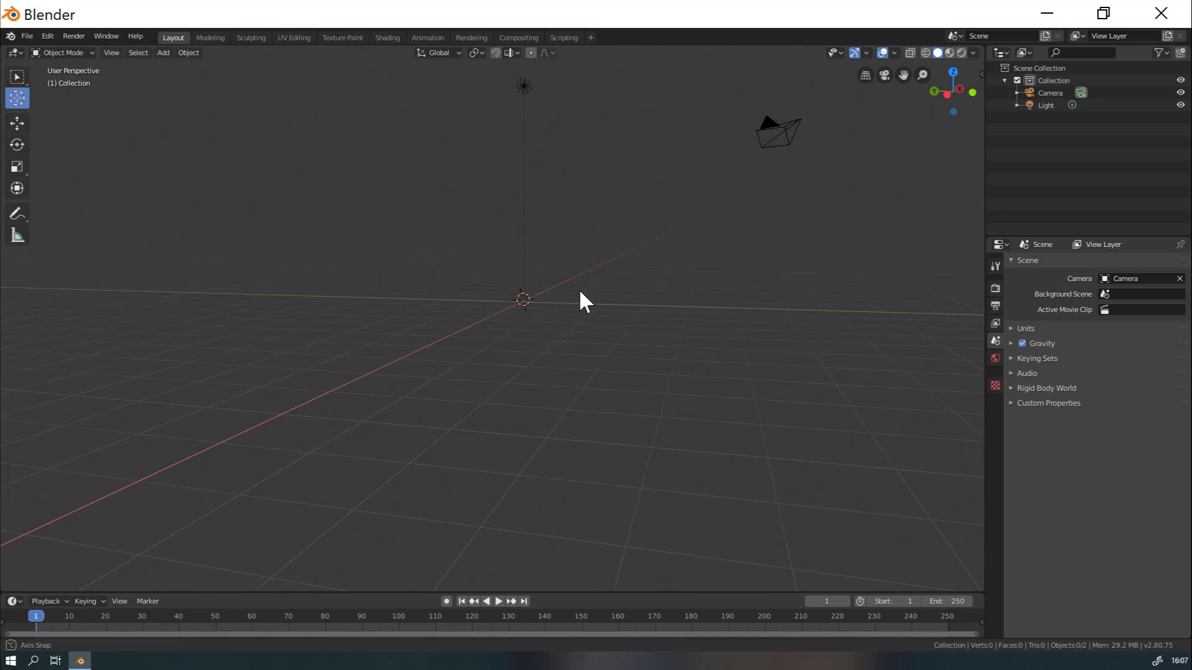
pyautogui.moveTo(584, 302); pyautogui.dragTo(519, 314, button='middle')
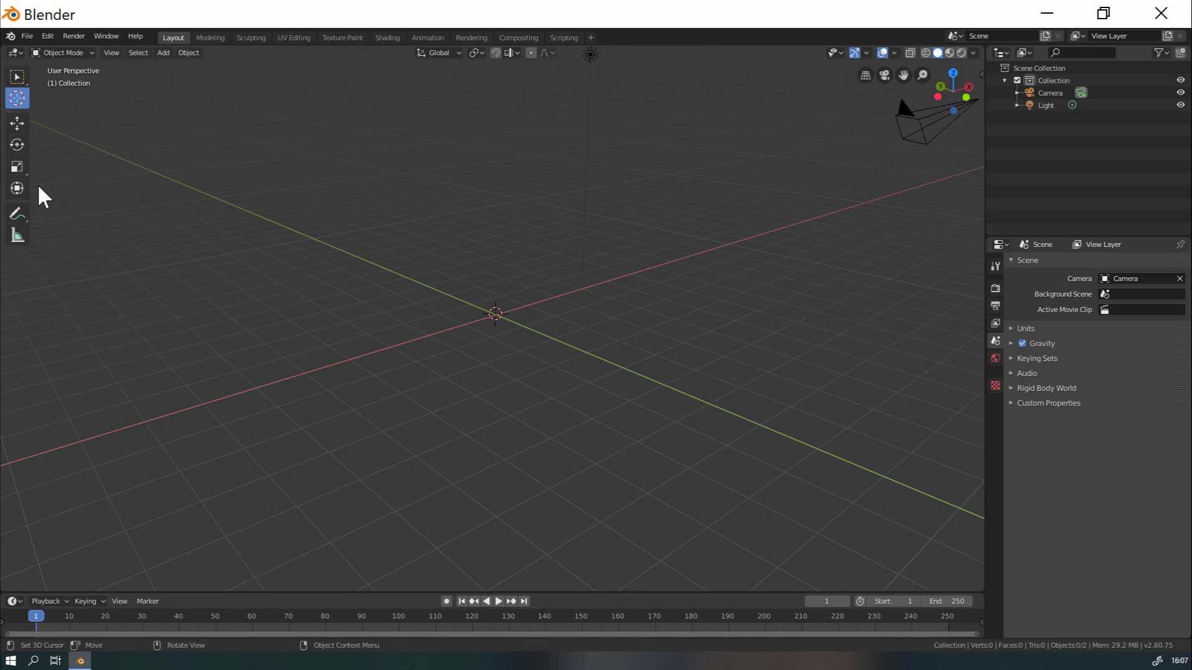
# Add a mesh plane at the 3D cursor and scale it up uniformly by about 14.3 as a ground surface.
pyautogui.click(166, 53)
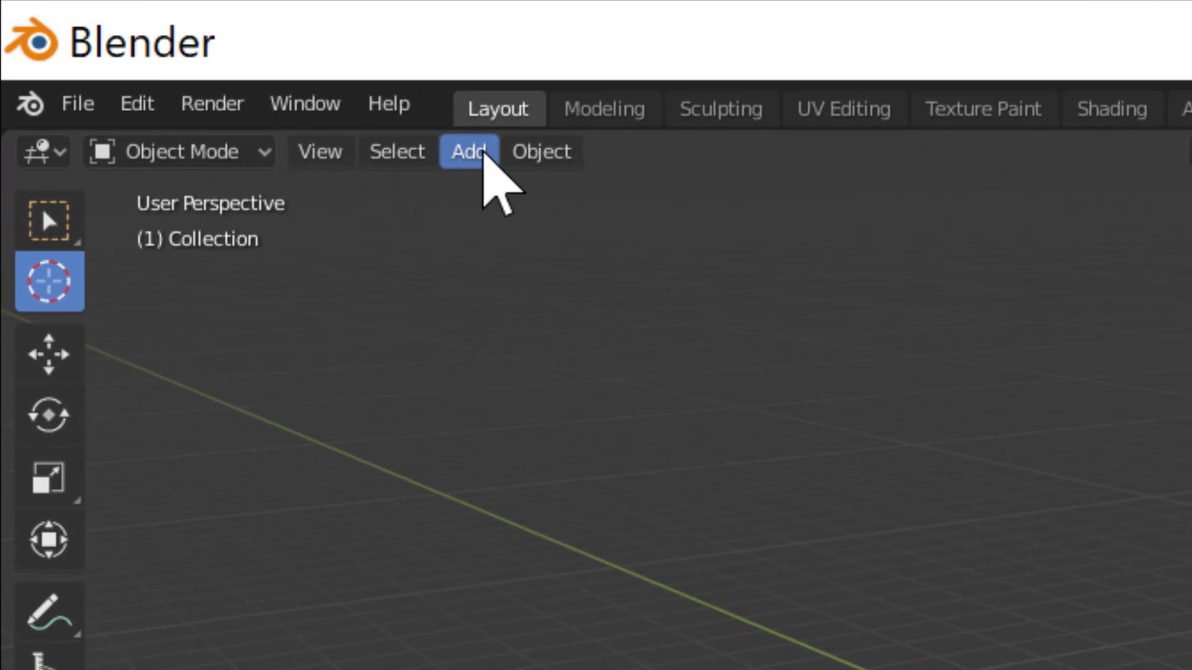
pyautogui.moveTo(554, 194)
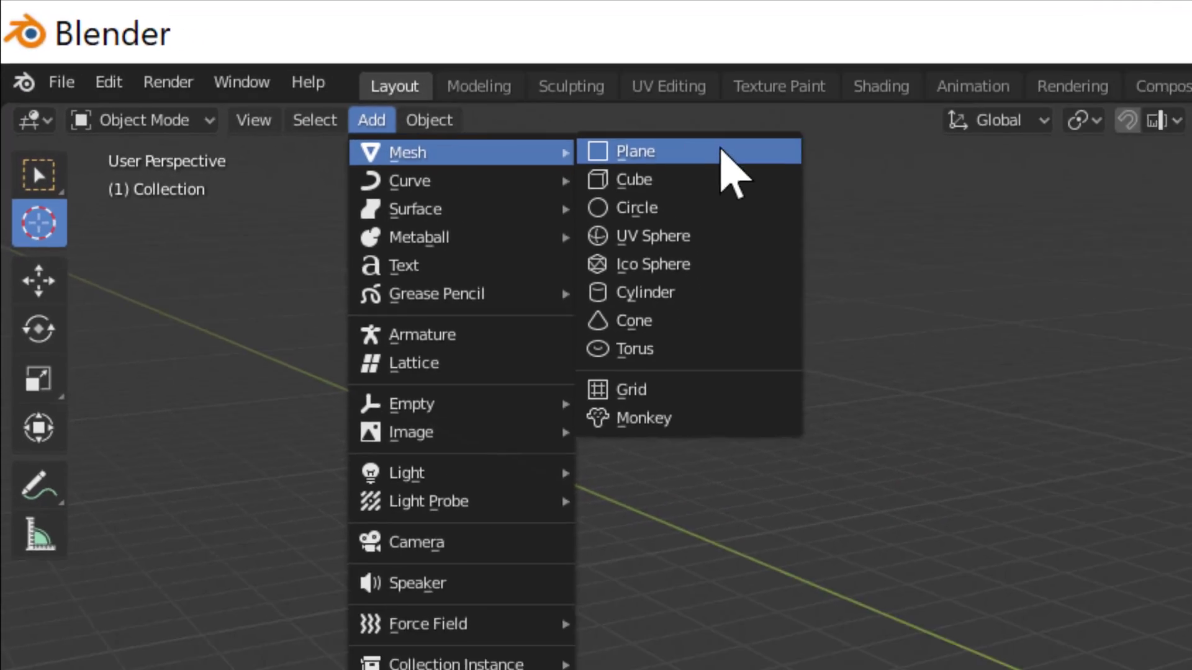
pyautogui.click(721, 151)
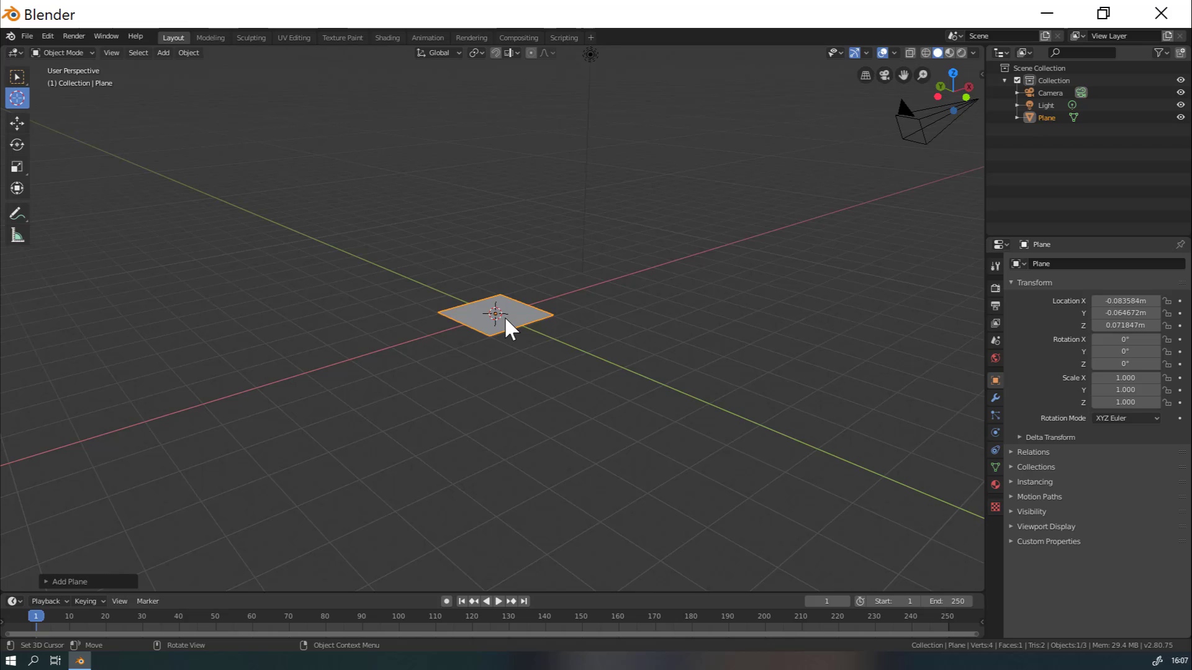
pyautogui.press('s')
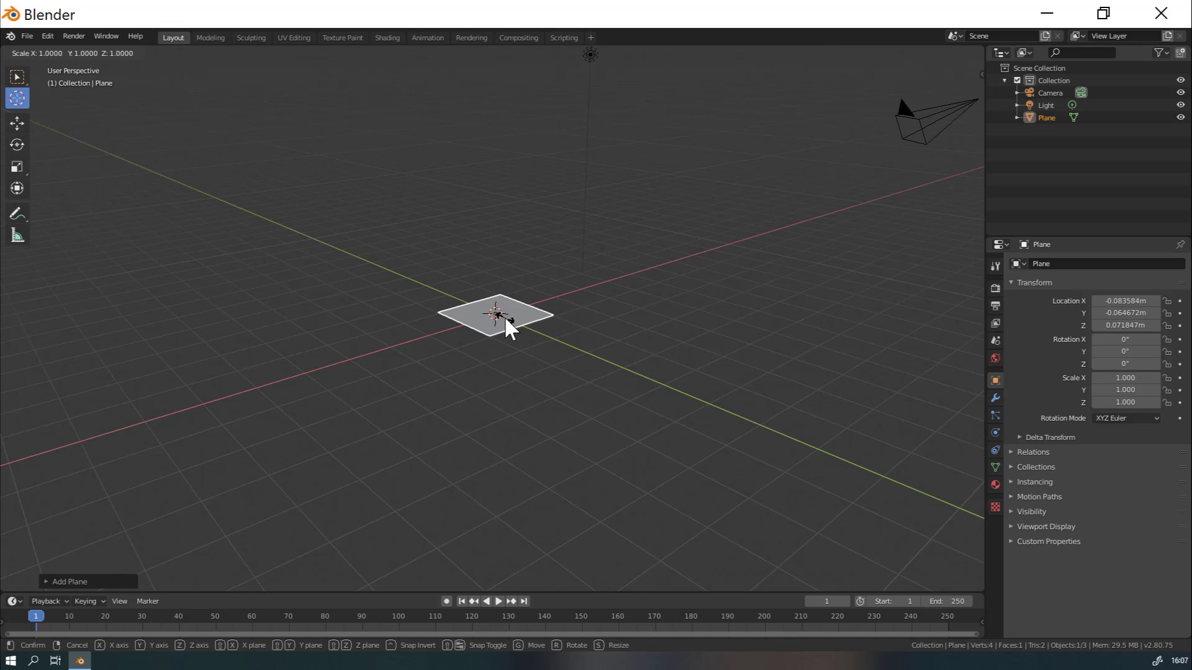
pyautogui.click(636, 371)
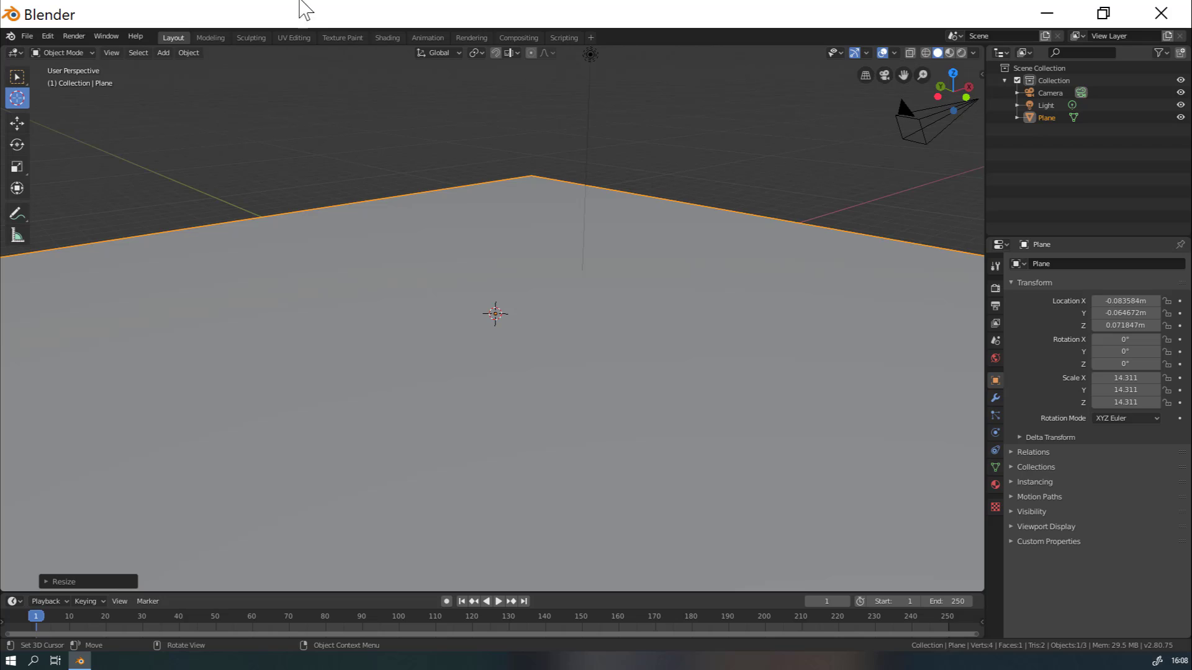
# Add three mesh cubes at the 3D cursor in the middle of the plane.
pyautogui.click(165, 52)
pyautogui.moveTo(178, 62)
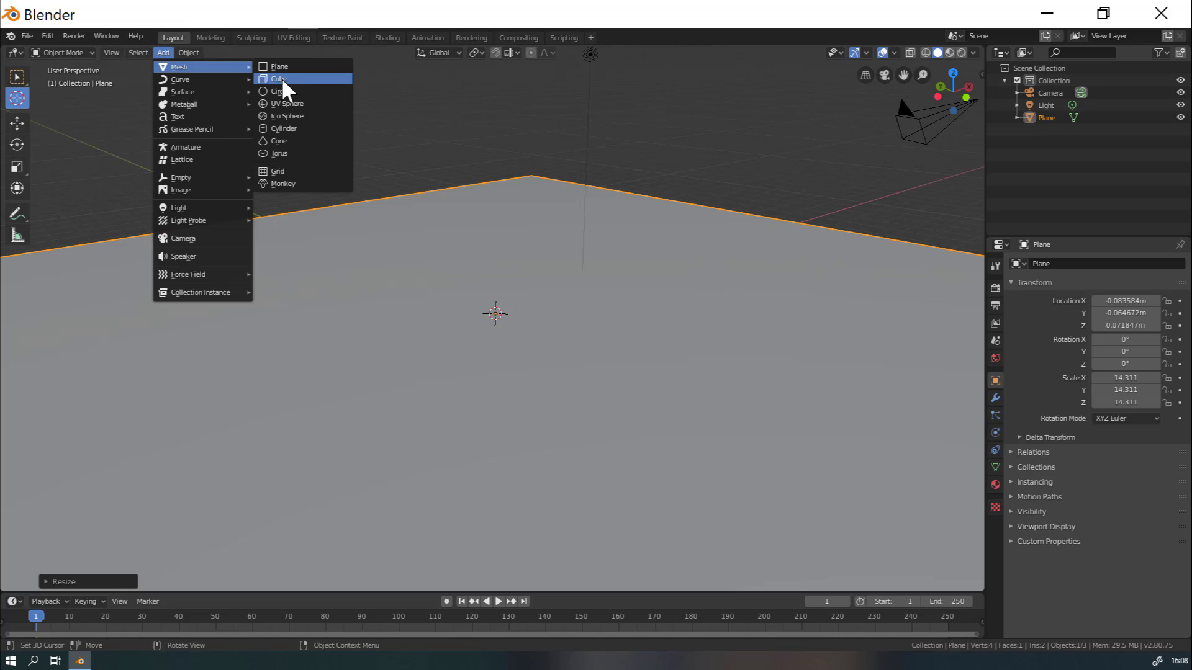
pyautogui.click(283, 78)
pyautogui.click(163, 53)
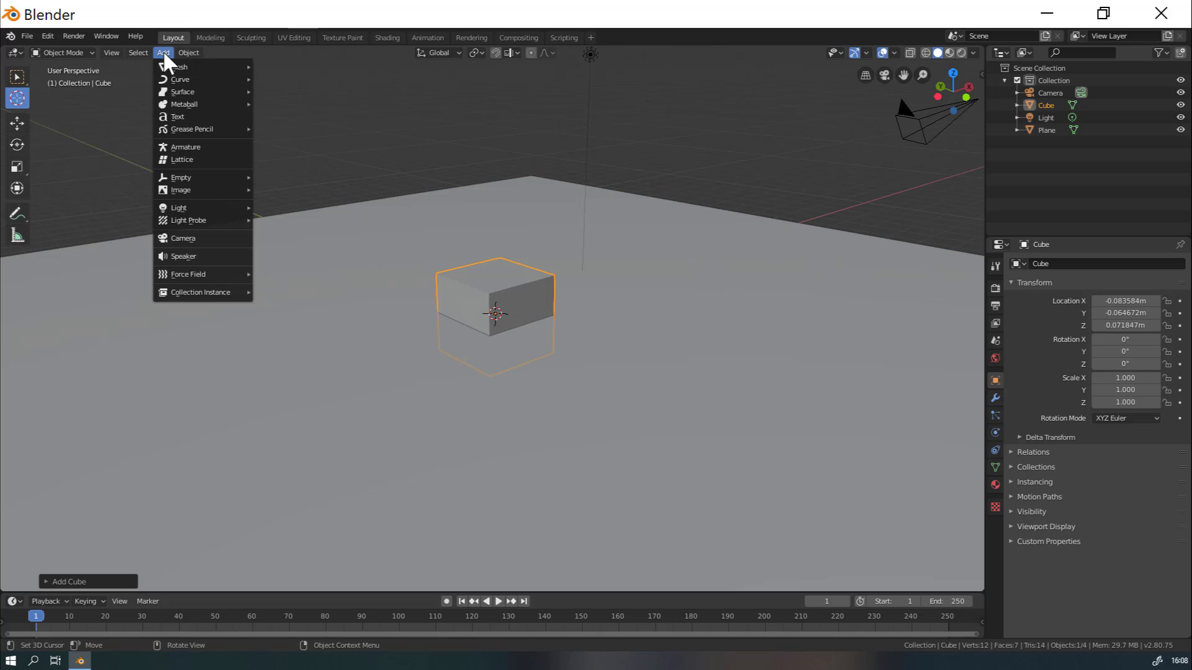
pyautogui.moveTo(176, 68)
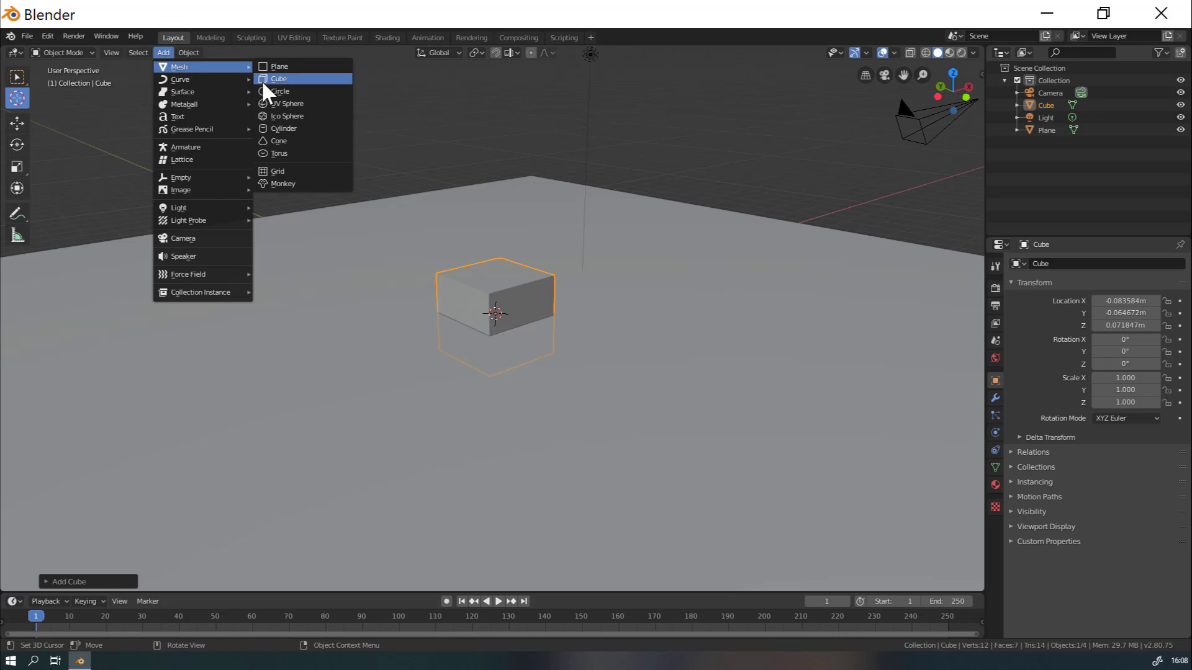
pyautogui.click(263, 79)
pyautogui.click(165, 55)
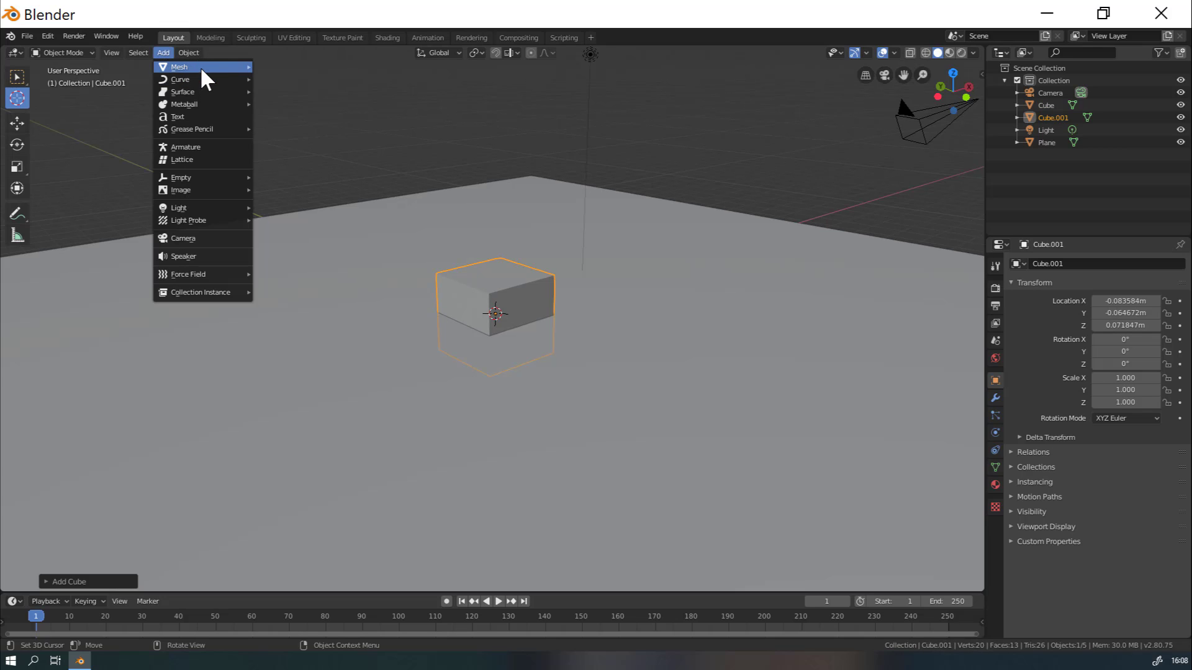
pyautogui.moveTo(200, 66)
pyautogui.click(276, 80)
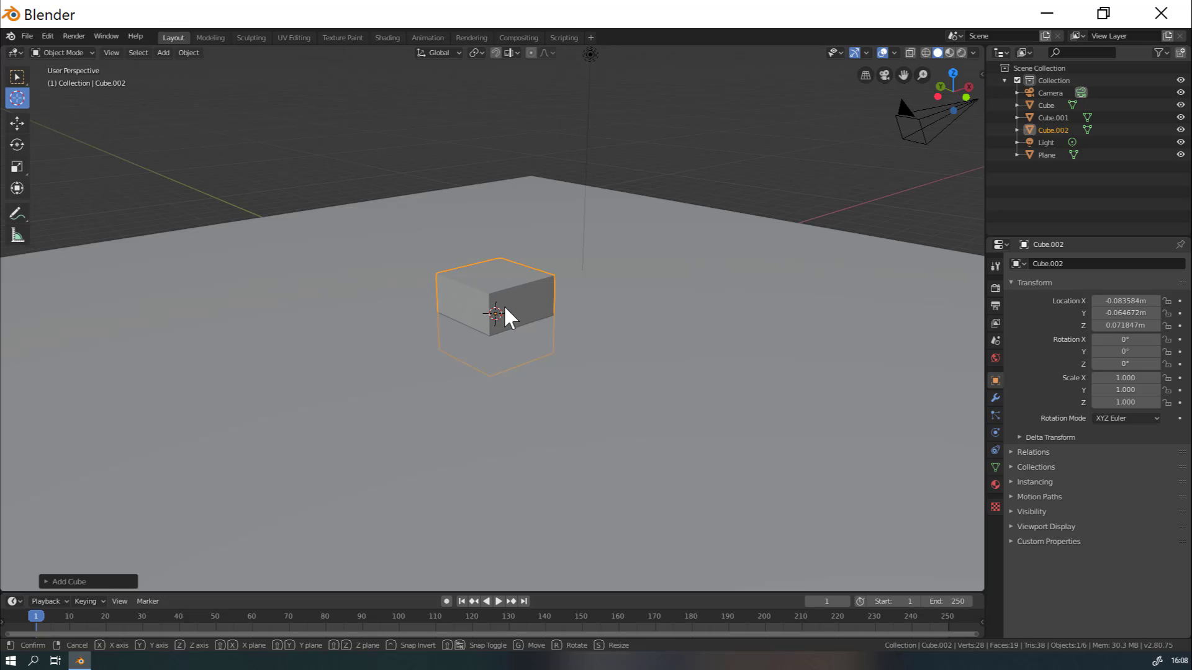
pyautogui.press('g')
pyautogui.press('z')
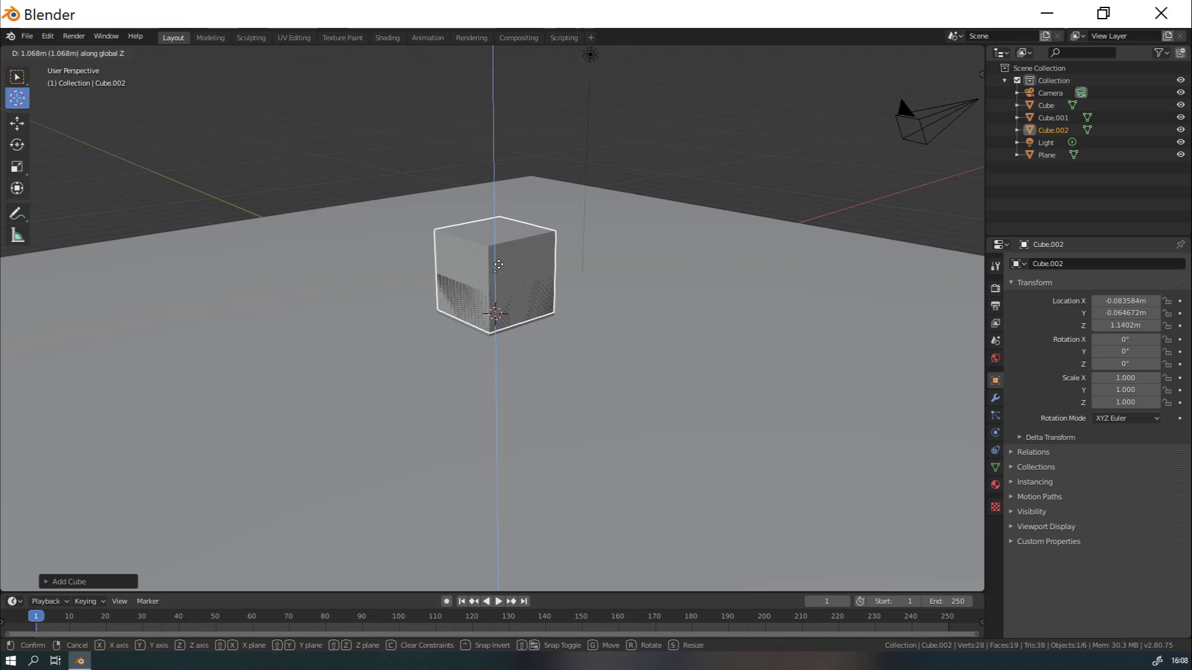
pyautogui.click(502, 278)
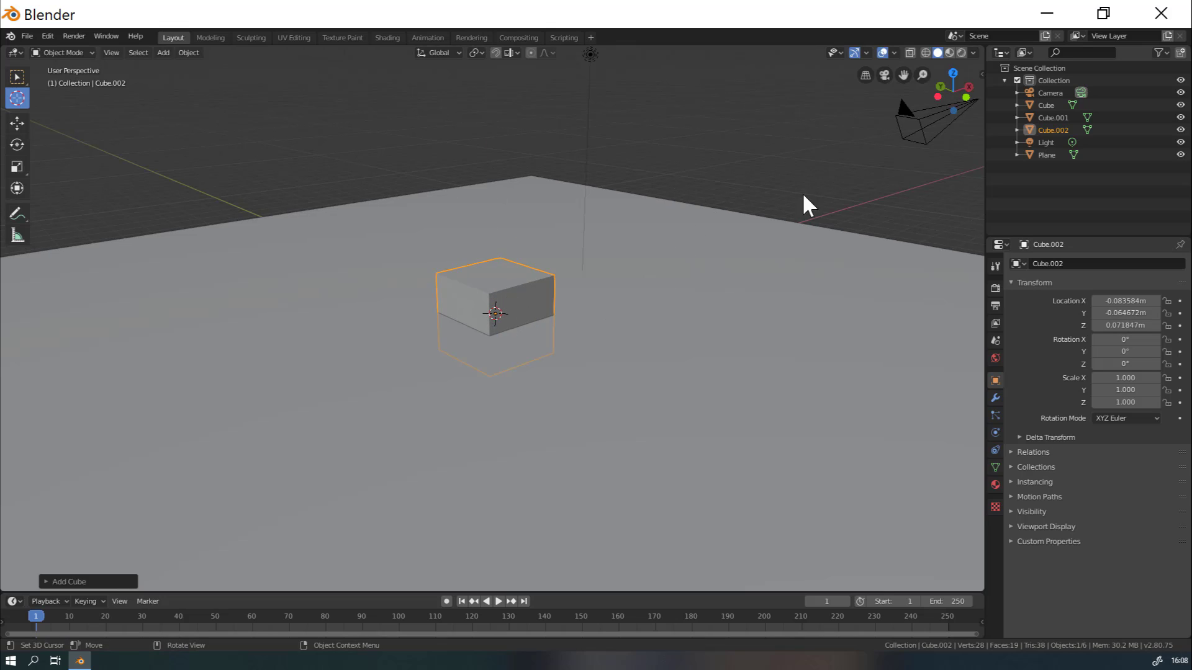
# Select the ground plane with the selection tool and move it down about 0.95 m along the Z axis.
pyautogui.click(828, 236)
pyautogui.press('w')
pyautogui.click(429, 211)
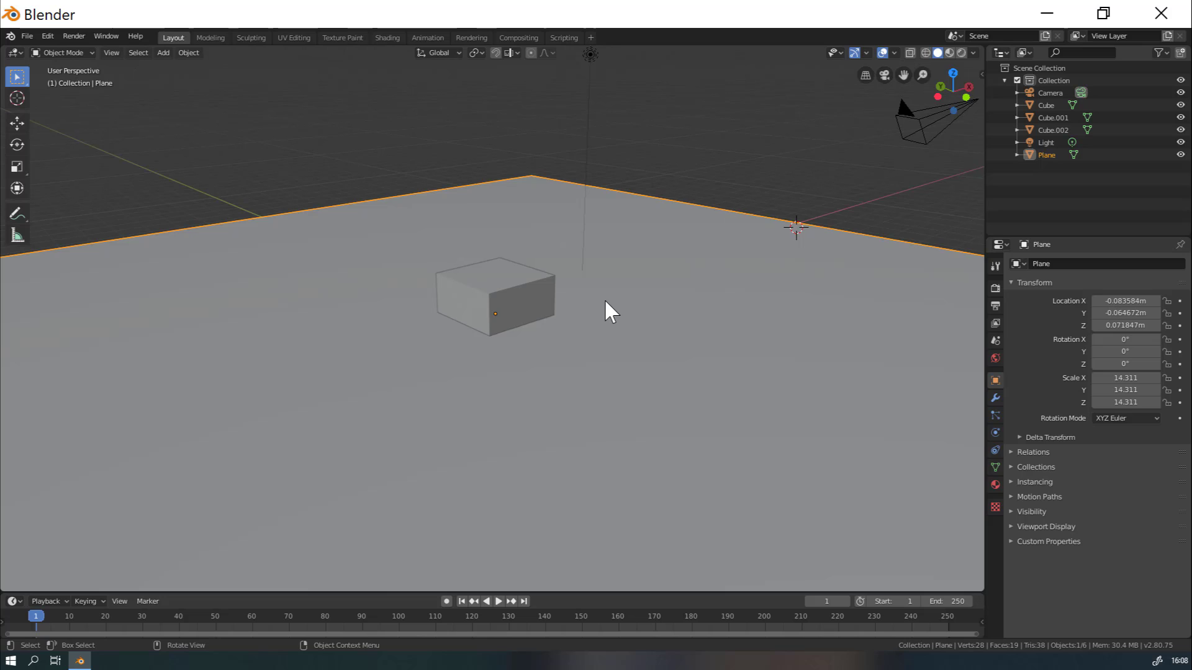
pyautogui.press('g')
pyautogui.press('z')
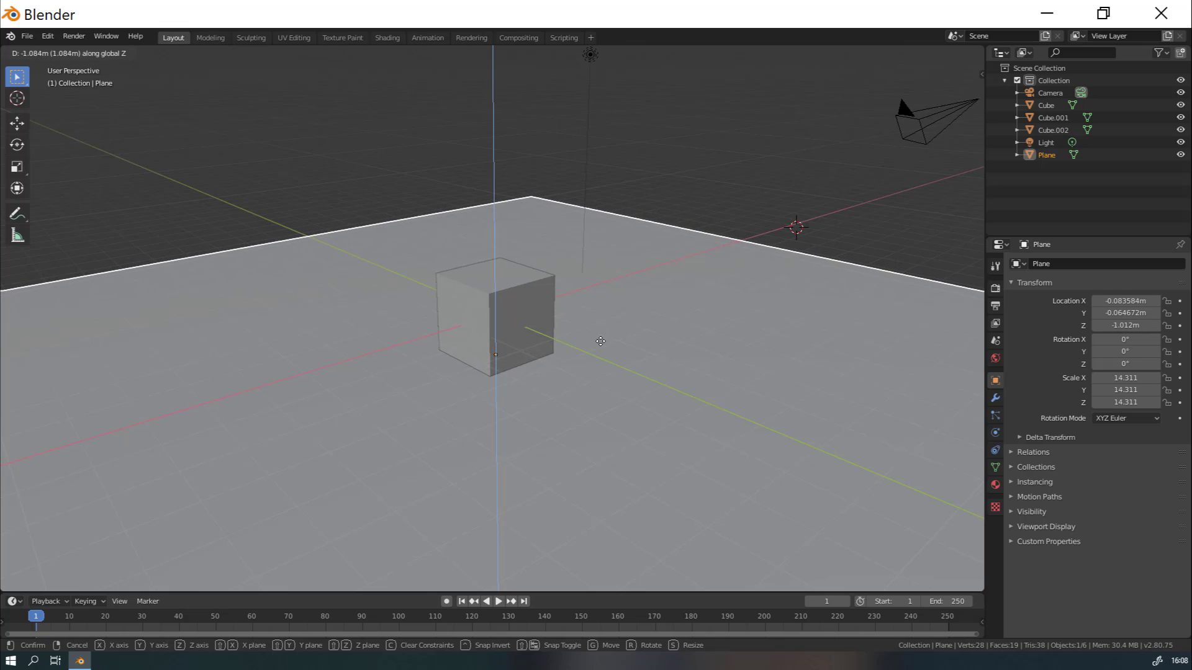
pyautogui.click(415, 297)
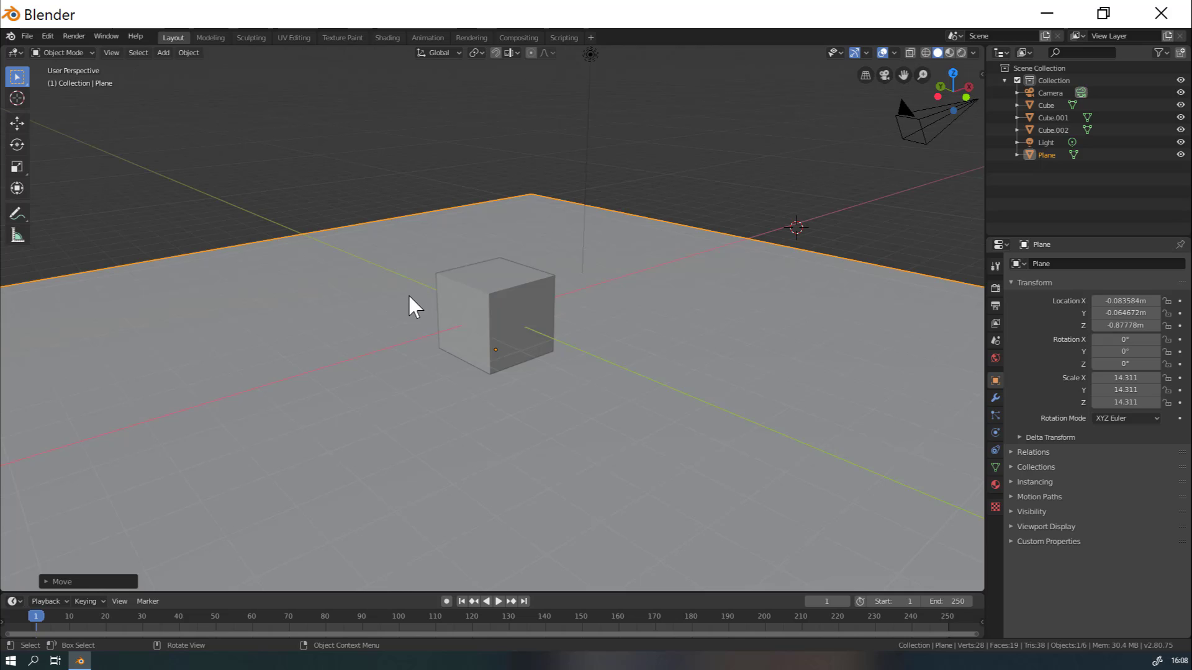
# Compare the scene in perspective and orthographic projection, ending in the front orthographic view.
pyautogui.press('KP_5')
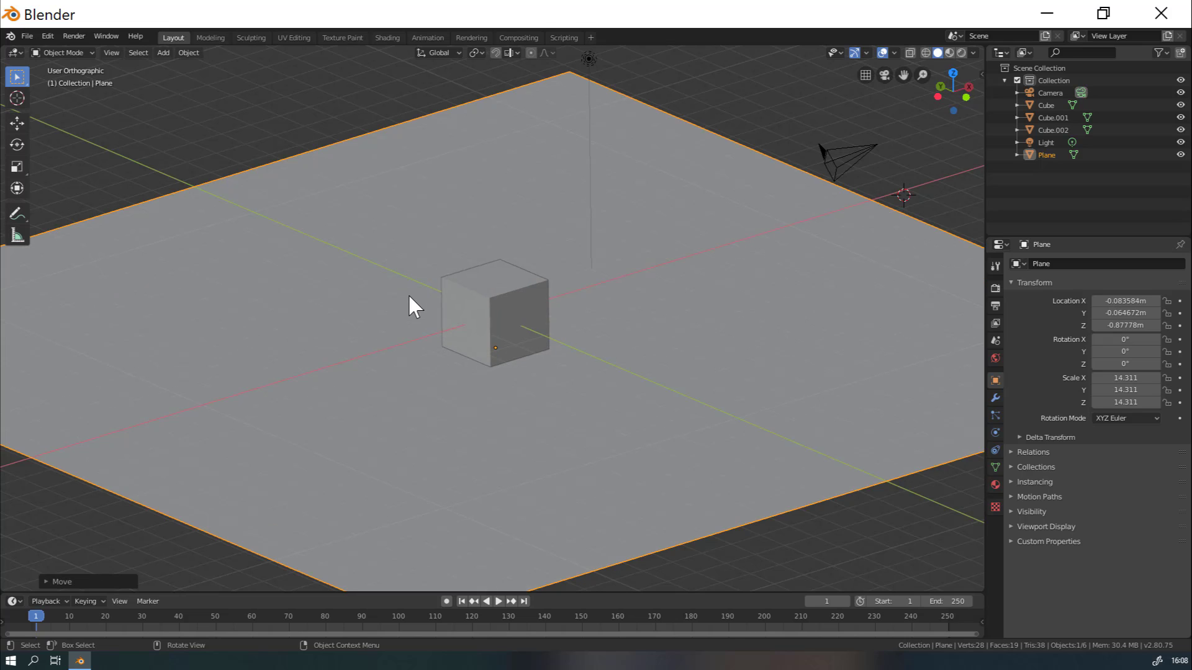
pyautogui.press('KP_5')
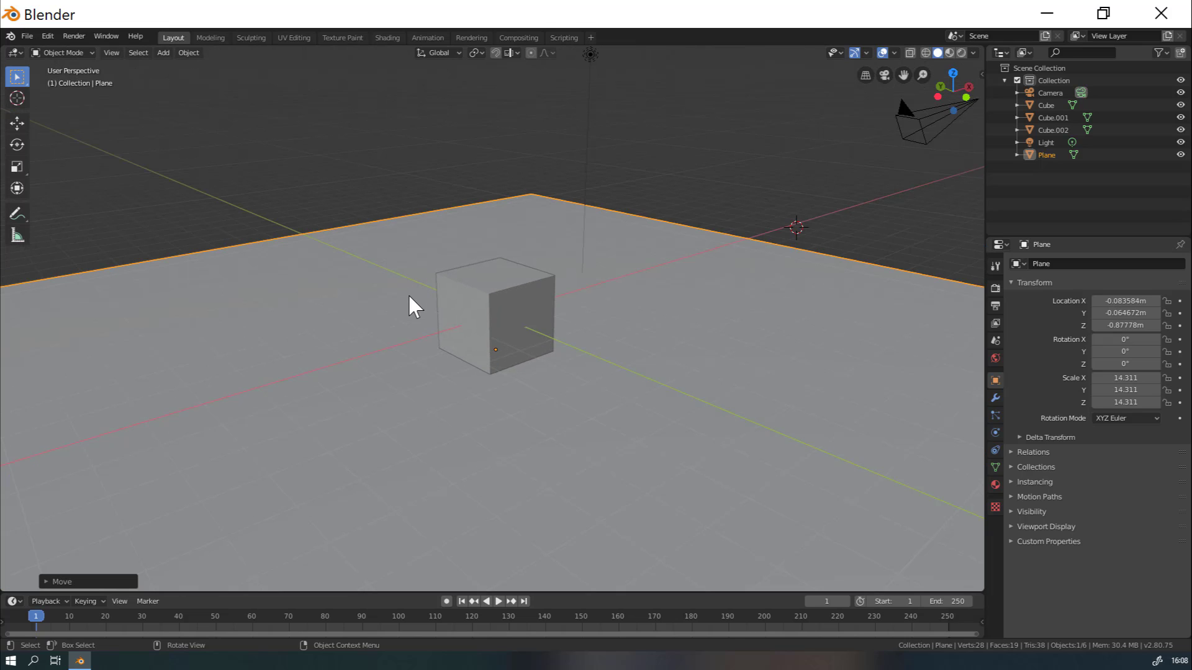
pyautogui.press('KP_5')
pyautogui.press('KP_5')
pyautogui.press('KP_5')
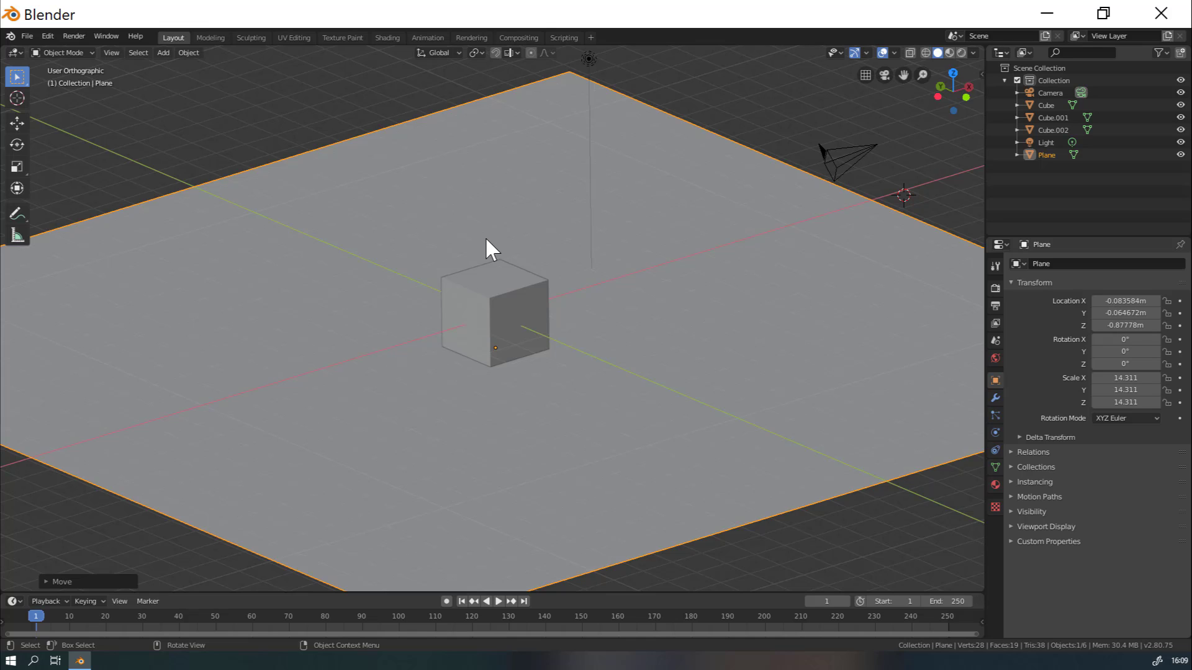
pyautogui.press('KP_1')
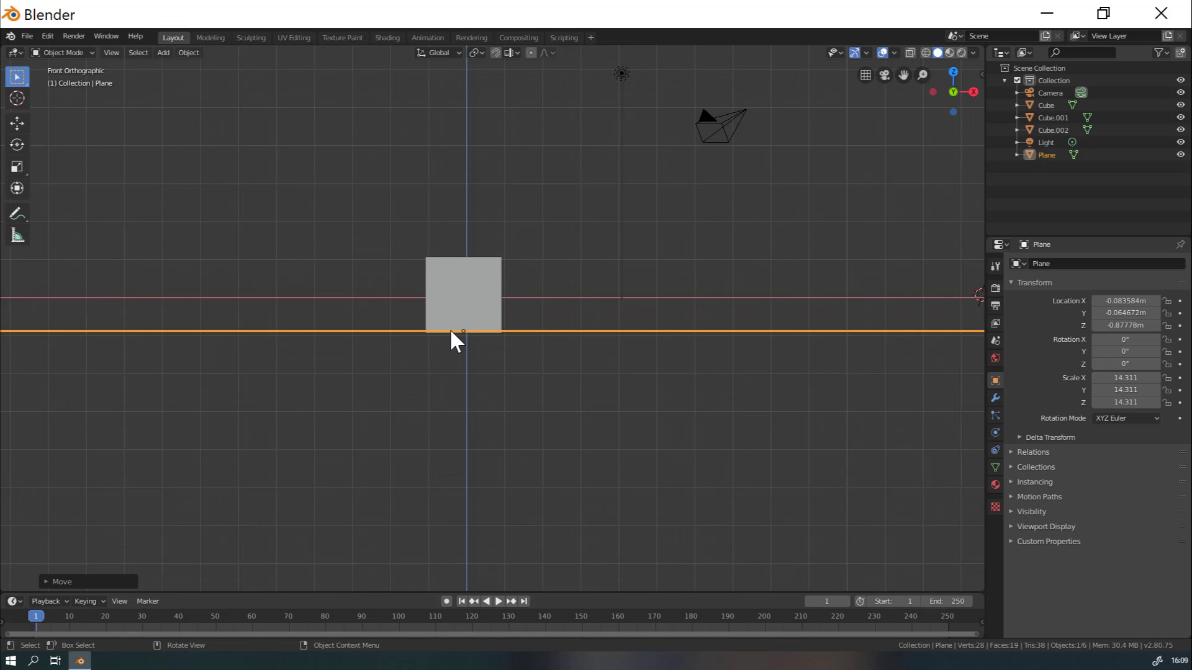
# Align the ground plane with the underside of the cubes by moving it along Z to about -0.928 m.
pyautogui.press('g')
pyautogui.press('z')
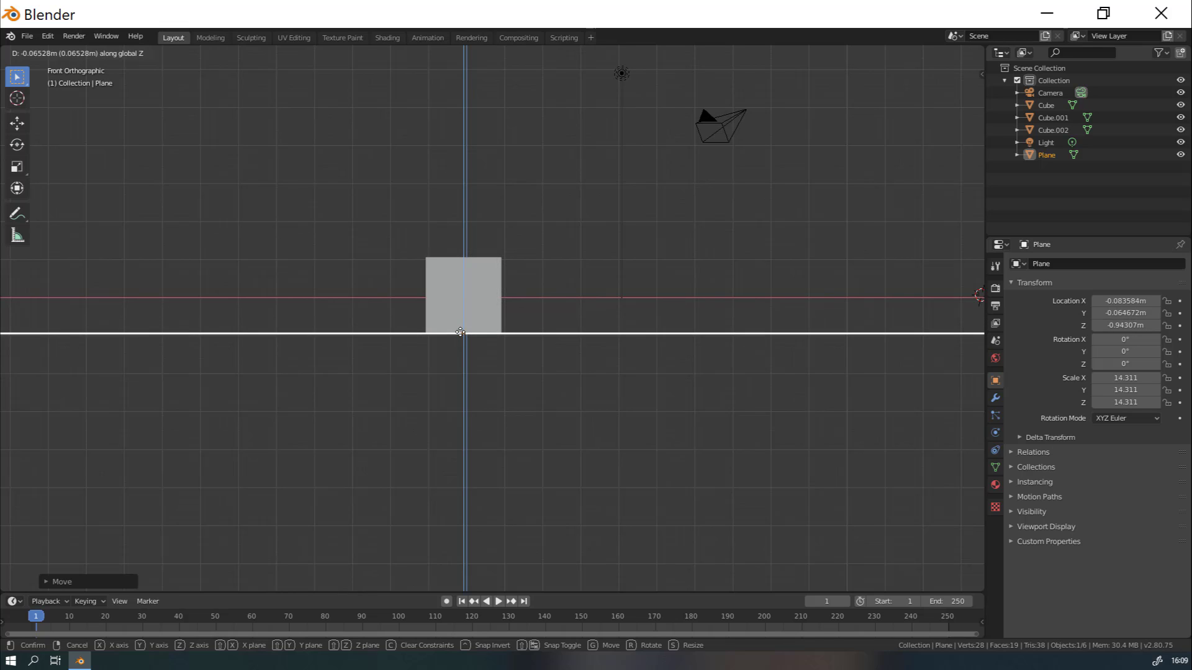
pyautogui.click(461, 333)
pyautogui.scroll(10, 437, 334)
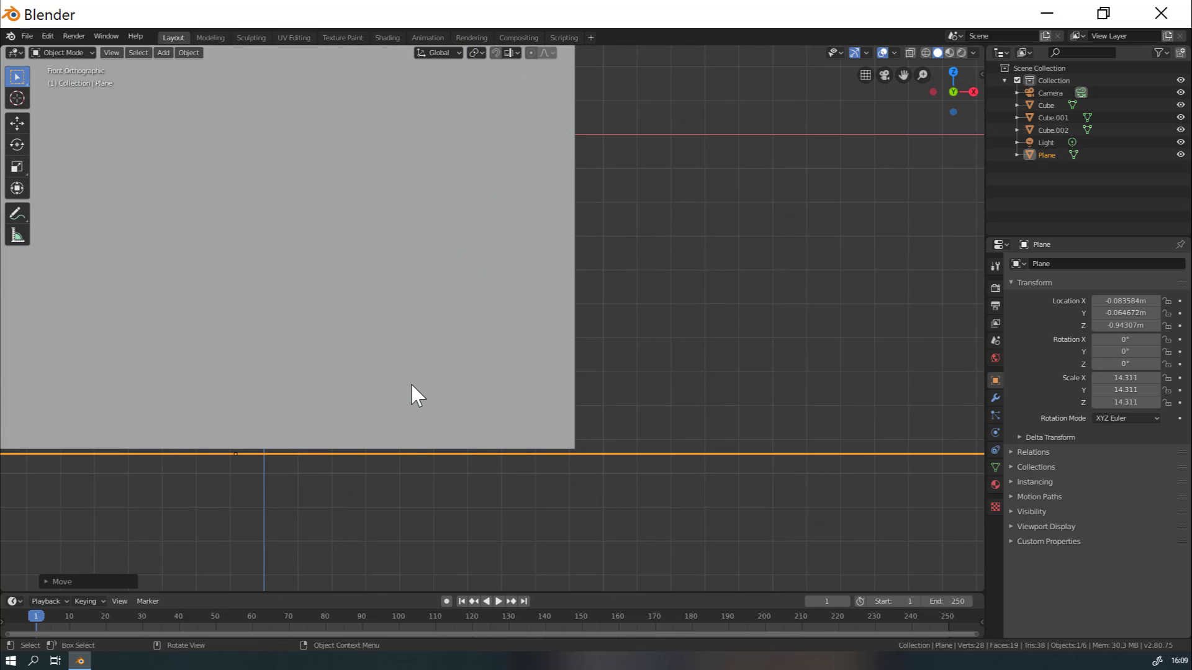
pyautogui.press('g')
pyautogui.press('z')
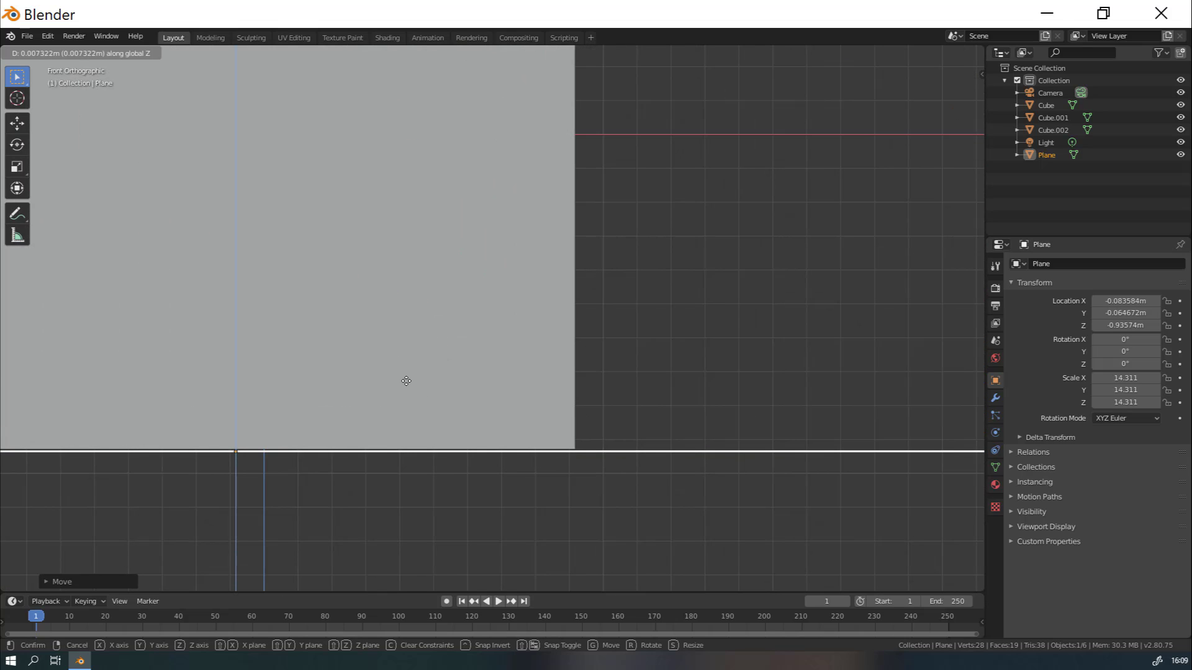
pyautogui.click(409, 380)
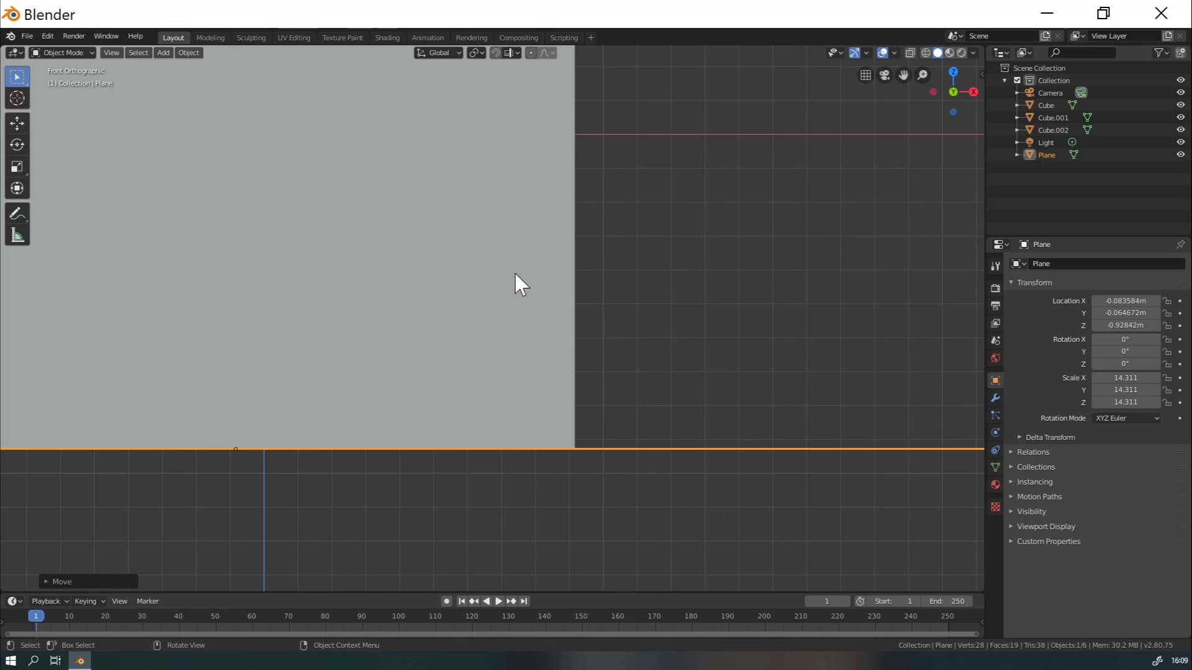
# Move Cube.001 about 7.17 m in the negative X direction, away from the other cubes, in an angled perspective view.
pyautogui.press('KP_5')
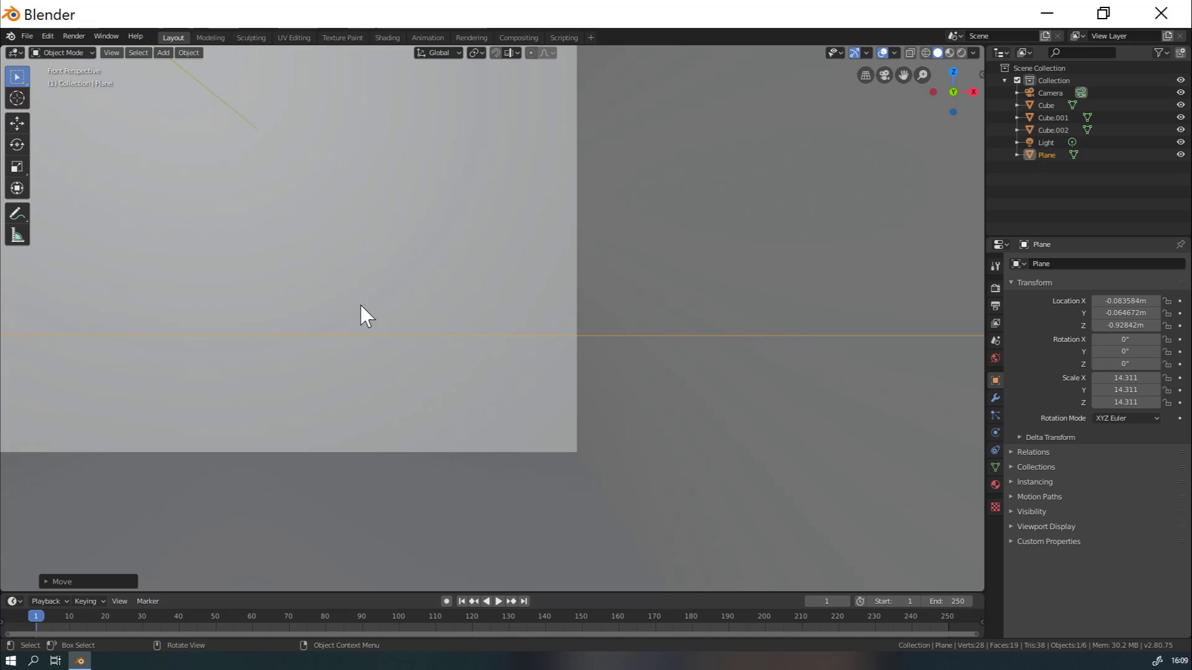
pyautogui.moveTo(461, 243); pyautogui.dragTo(275, 247, button='middle')
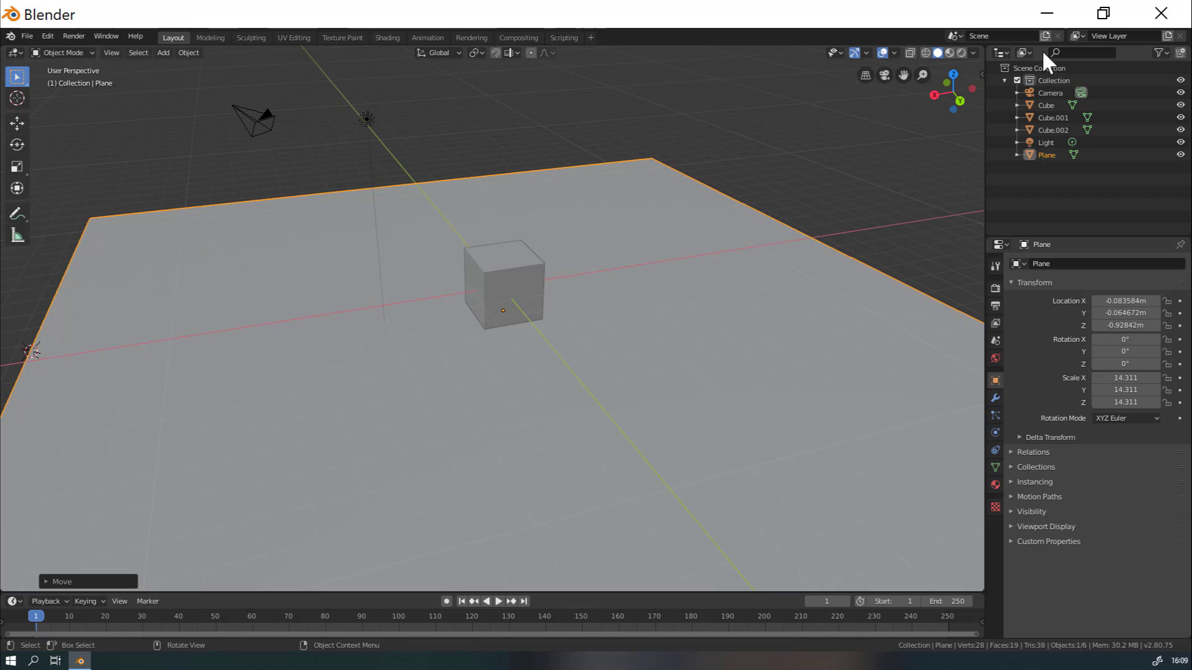
pyautogui.click(1062, 117)
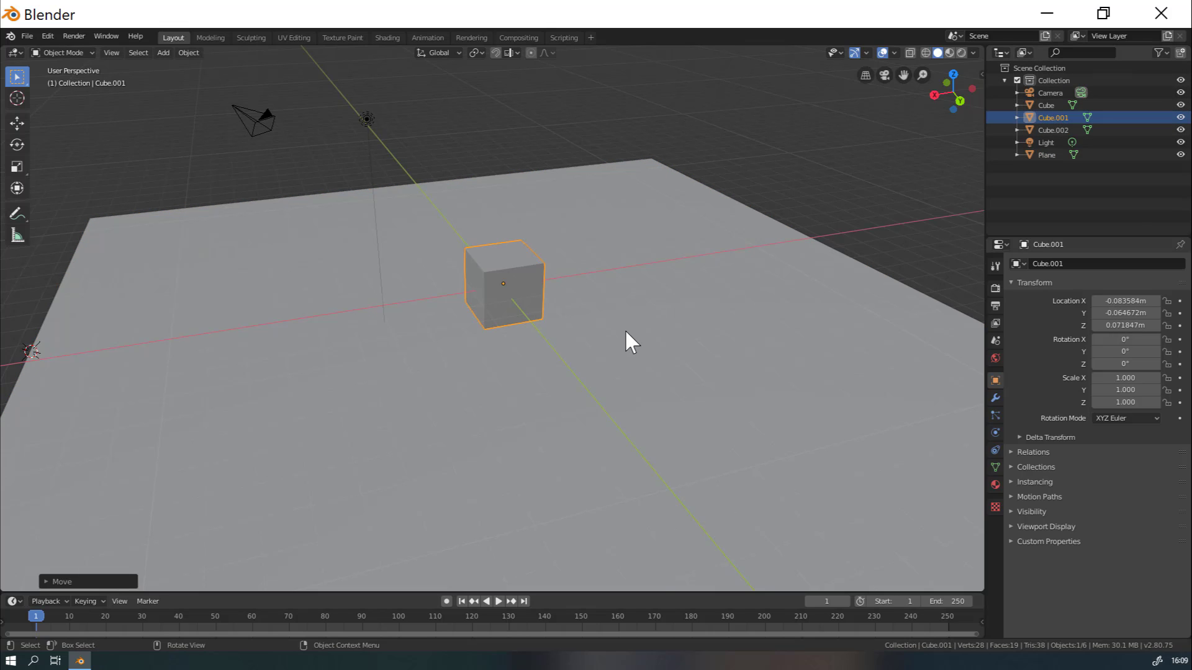
pyautogui.press('g')
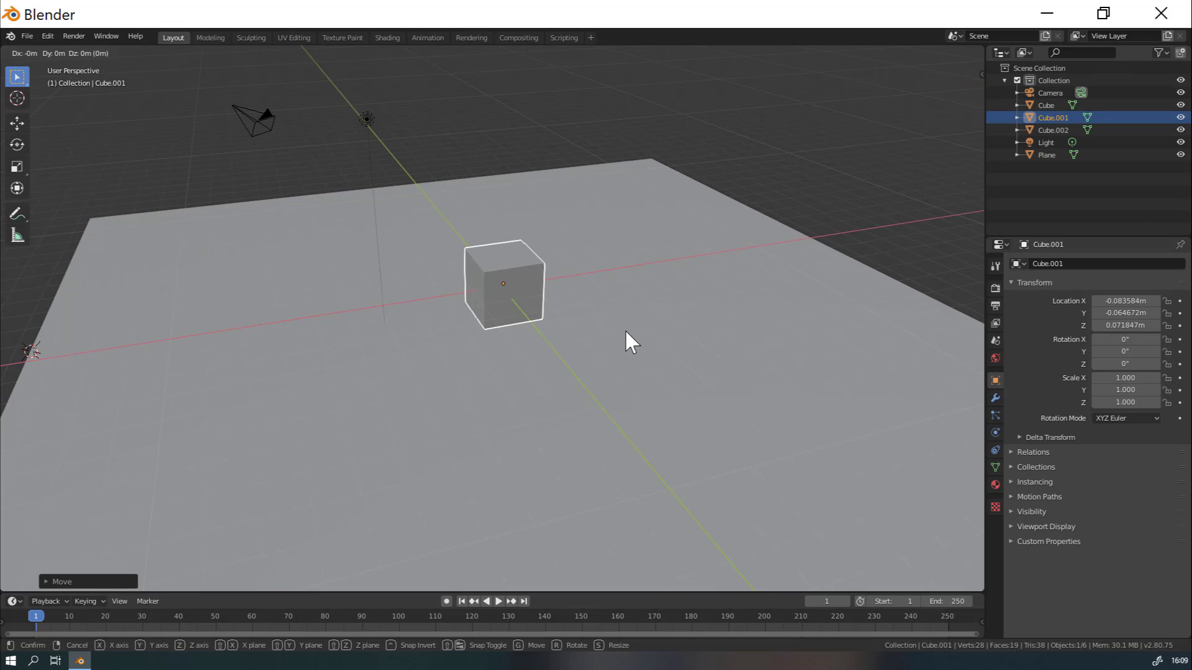
pyautogui.press('x')
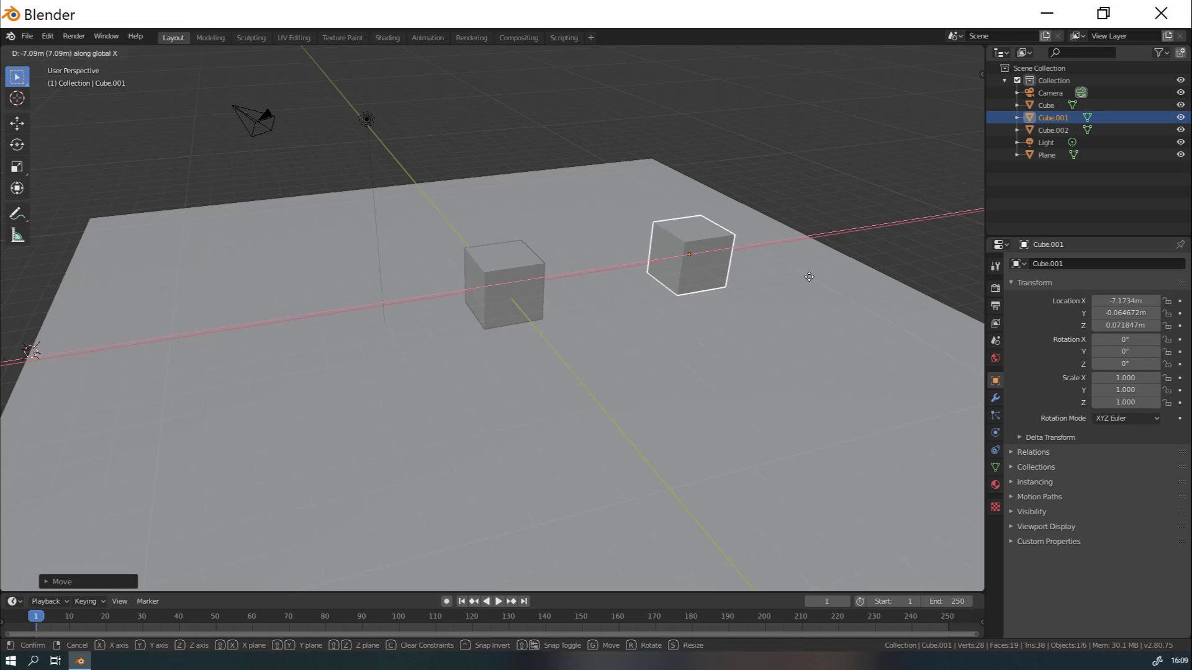
pyautogui.click(808, 275)
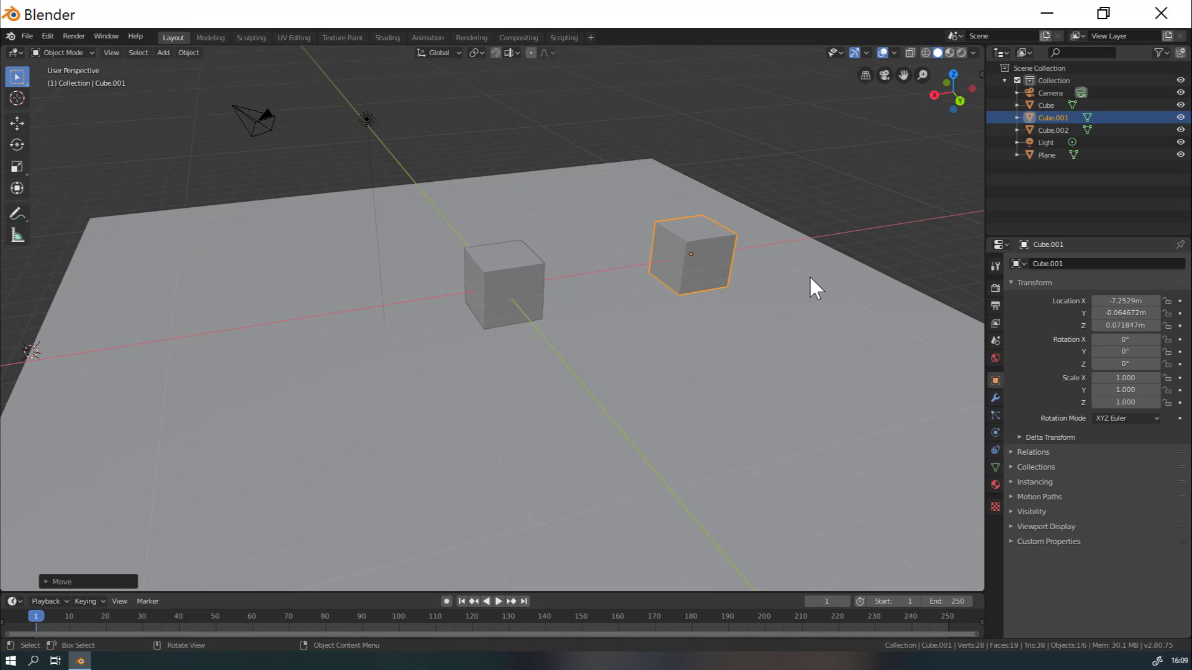
# Select Cube.002 and move it about 8.1 m in the positive X direction, away from the middle cube.
pyautogui.click(1052, 130)
pyautogui.press('g')
pyautogui.press('x')
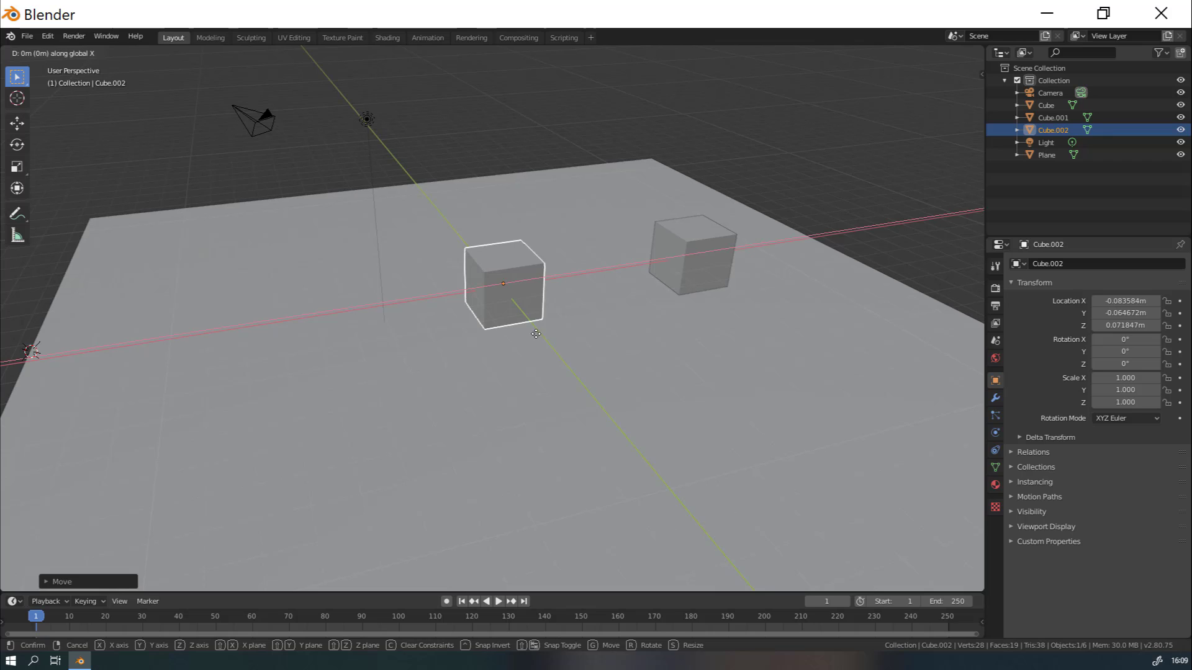
pyautogui.click(304, 389)
# In the front orthographic view, fine-tune Cube.002 along the X axis to about 7.98 m.
pyautogui.press('KP_5')
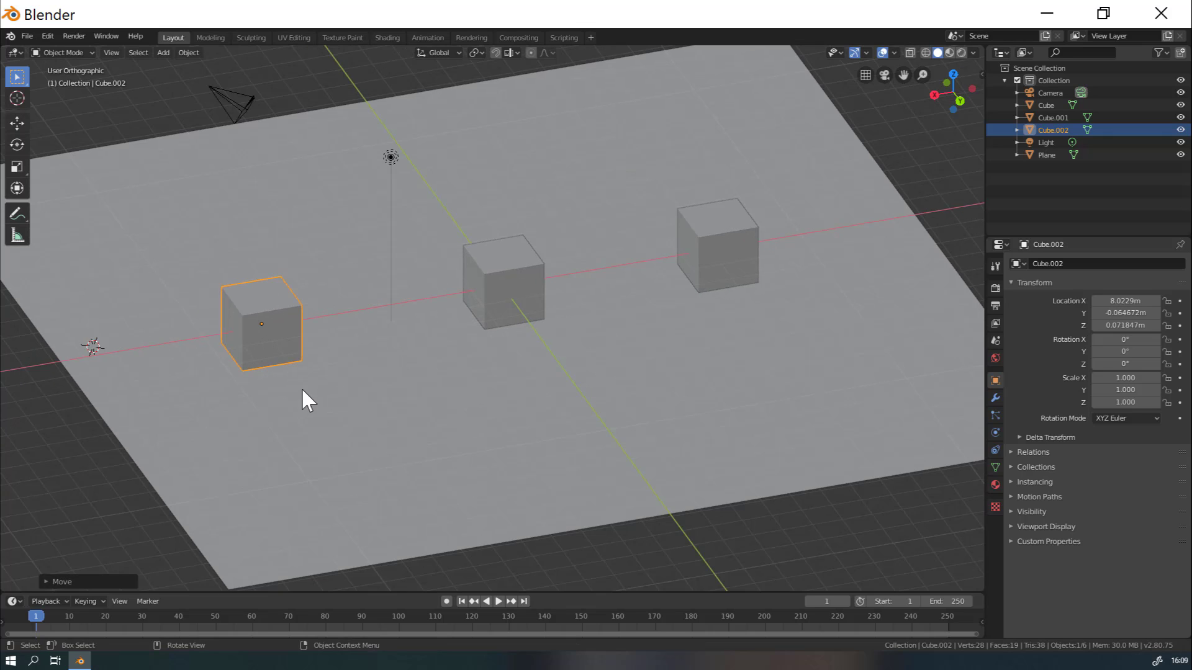
pyautogui.press('KP_1')
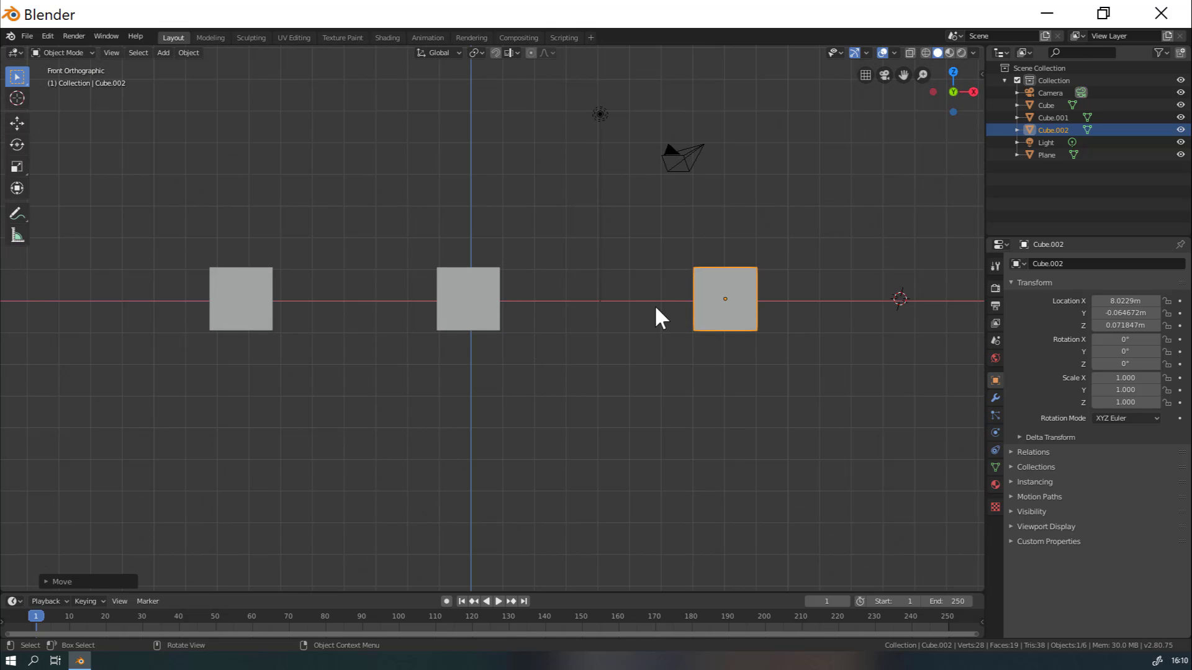
pyautogui.press('g')
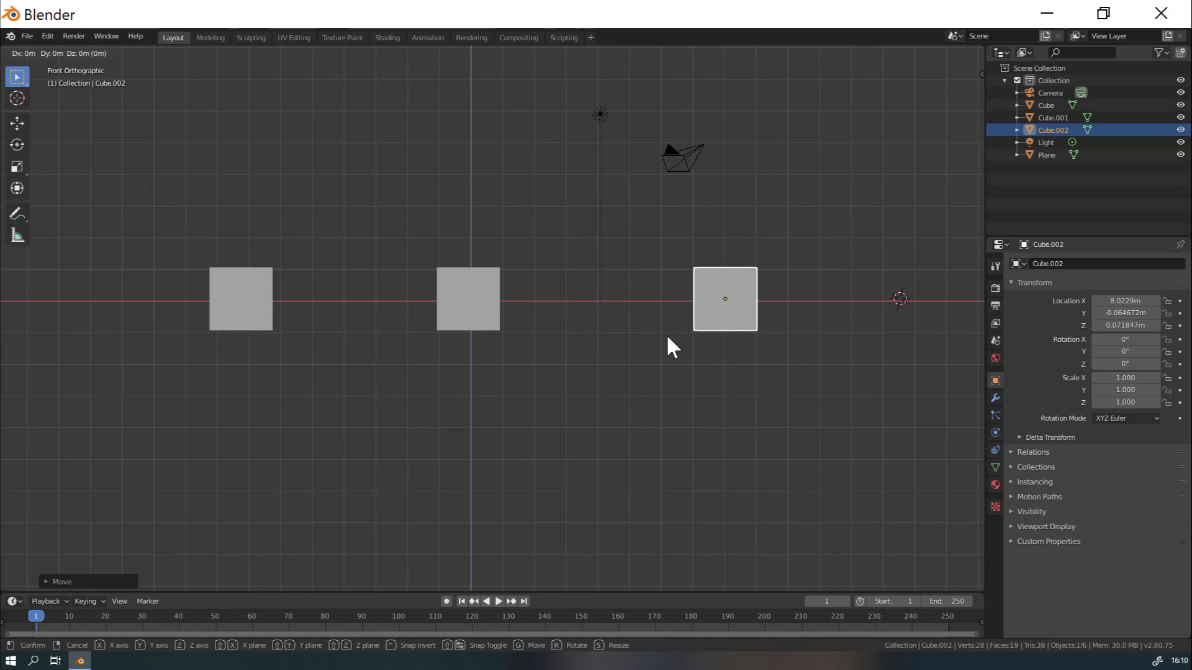
pyautogui.press('x')
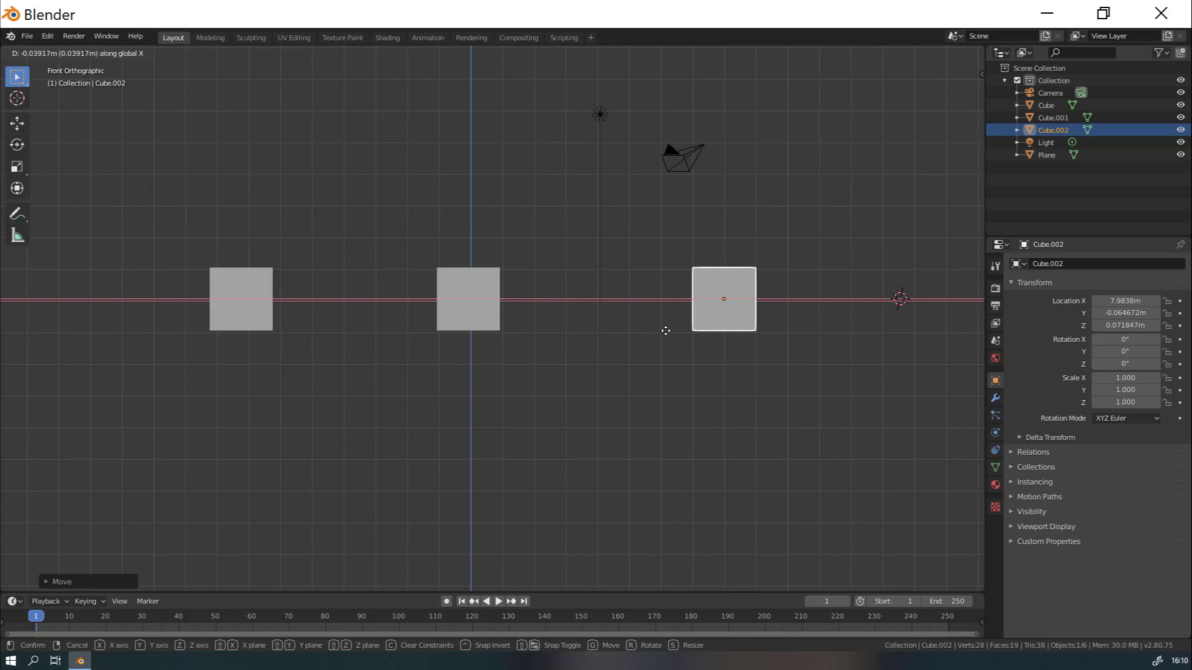
pyautogui.click(662, 331)
# Centre the middle cube on the Z axis line by moving it along X to about 0.014 m.
pyautogui.click(448, 303)
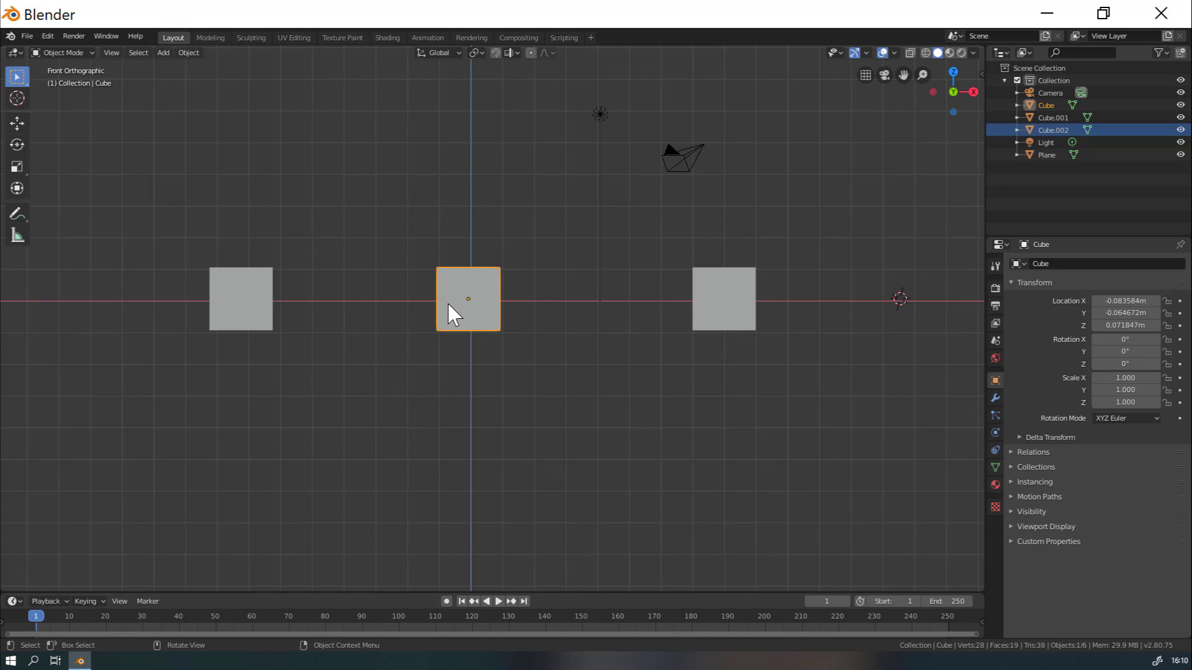
pyautogui.press('g')
pyautogui.press('x')
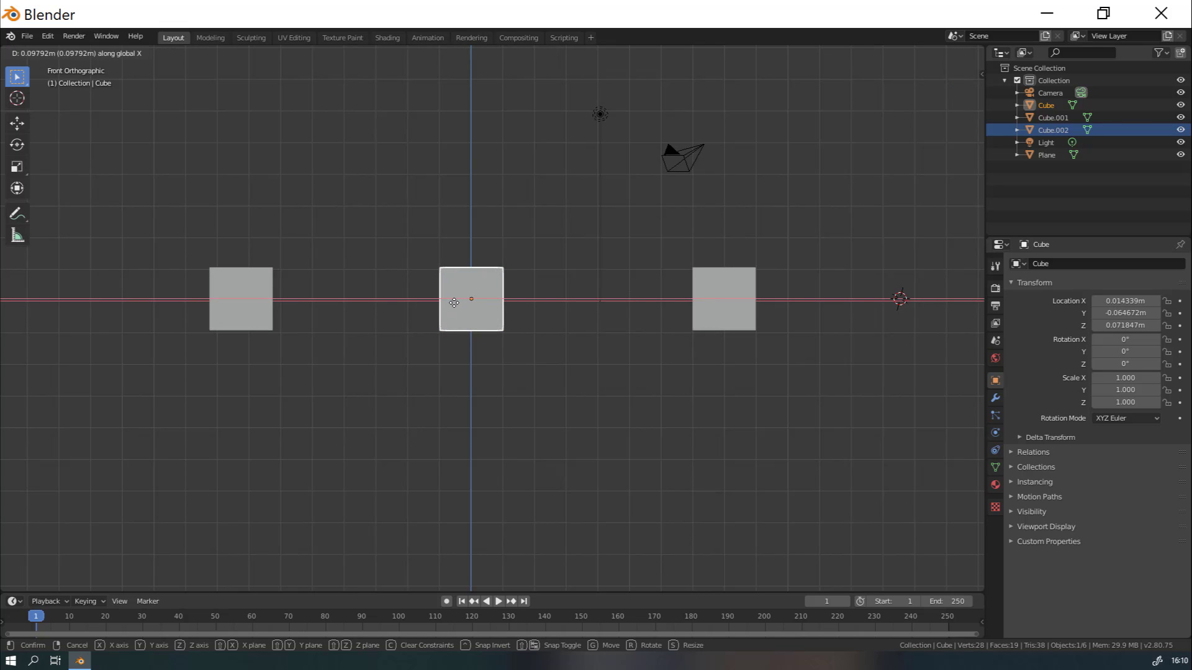
pyautogui.click(454, 303)
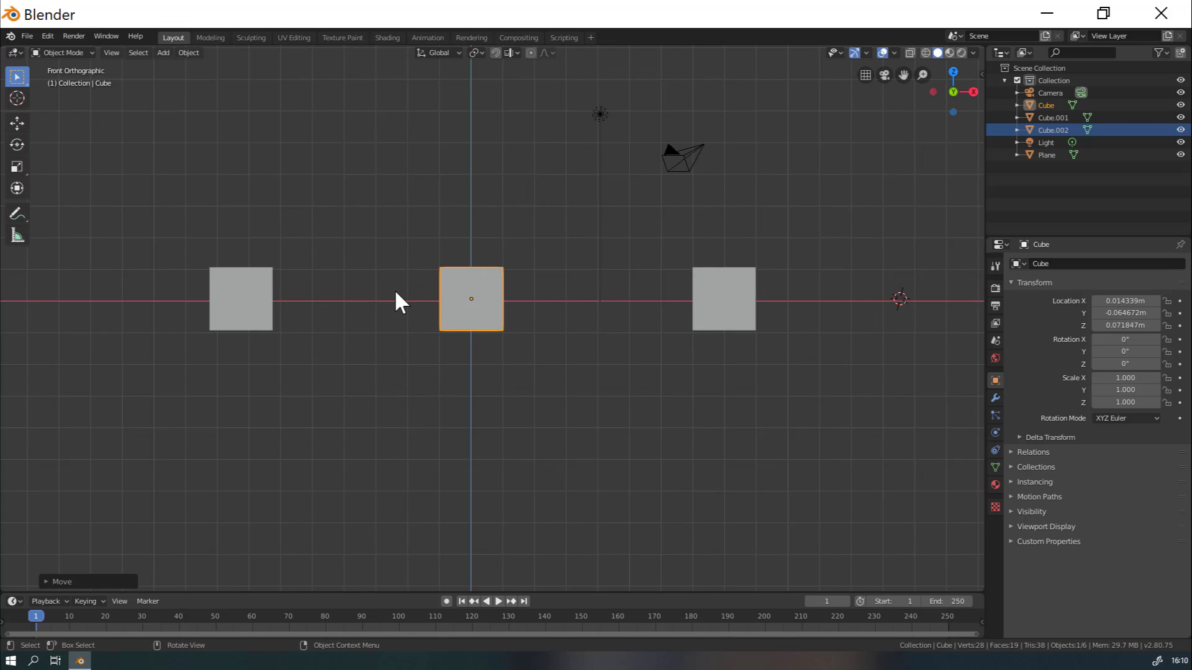
# Even out the cube spacing by moving Cube.001 along X to about -8.06 m.
pyautogui.click(238, 292)
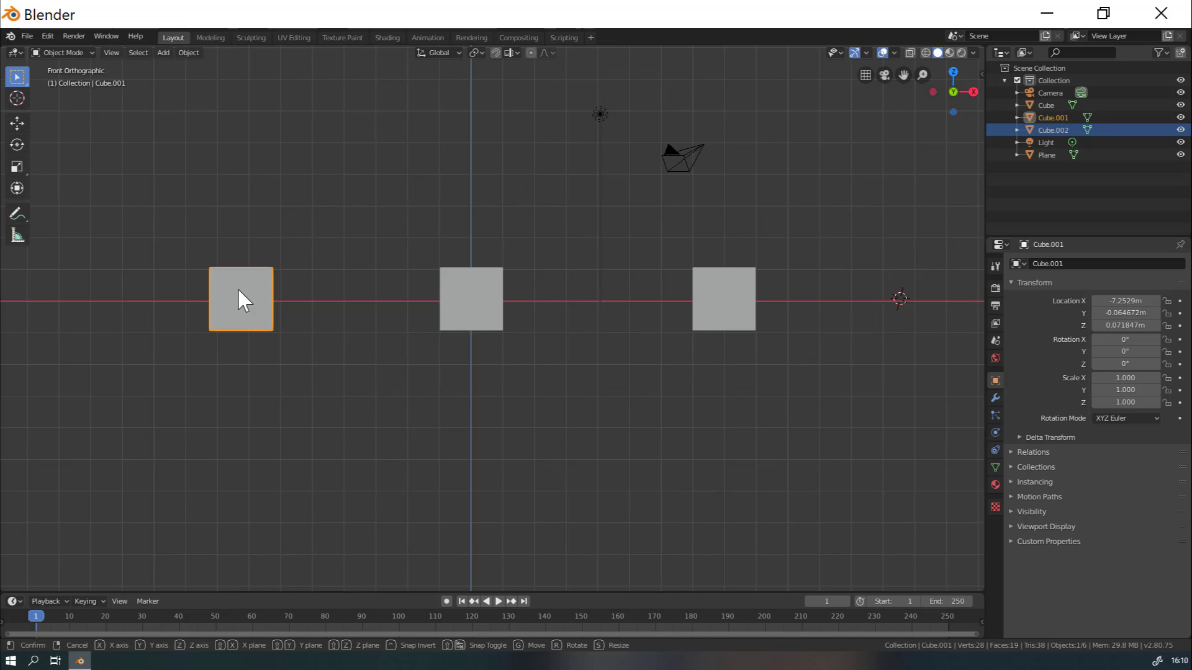
pyautogui.press('g')
pyautogui.press('x')
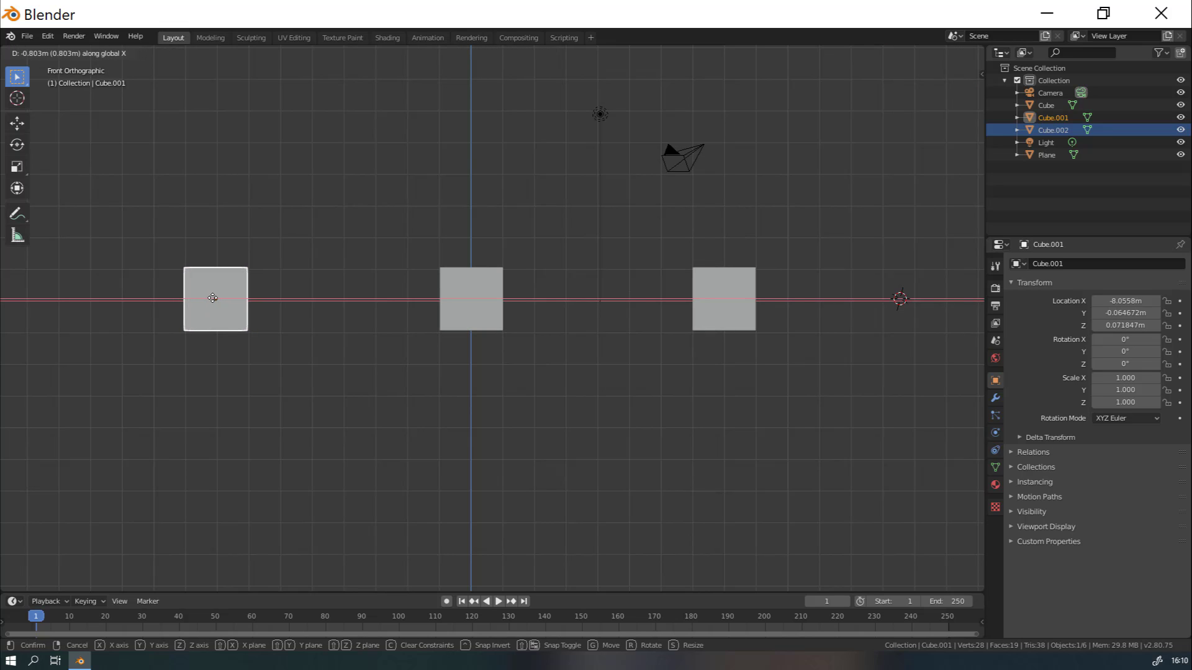
pyautogui.click(212, 298)
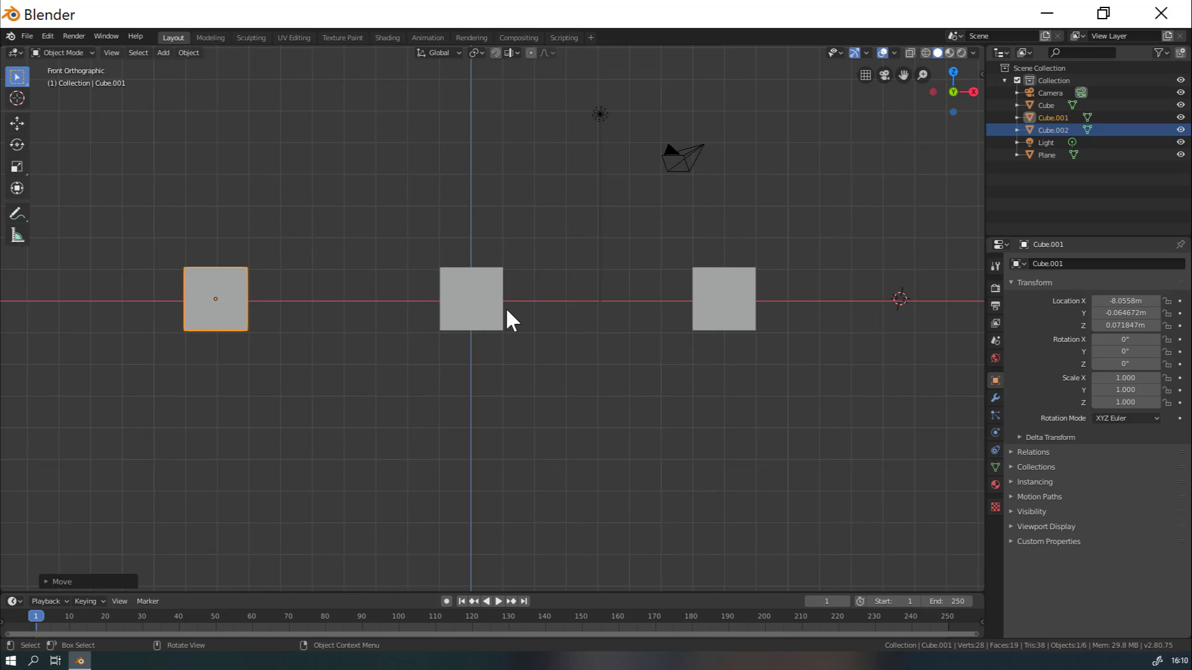
# In an angled perspective view, place the 3D cursor on top of Cube.001 and add a UV sphere there.
pyautogui.moveTo(720, 211); pyautogui.dragTo(639, 261, button='middle')
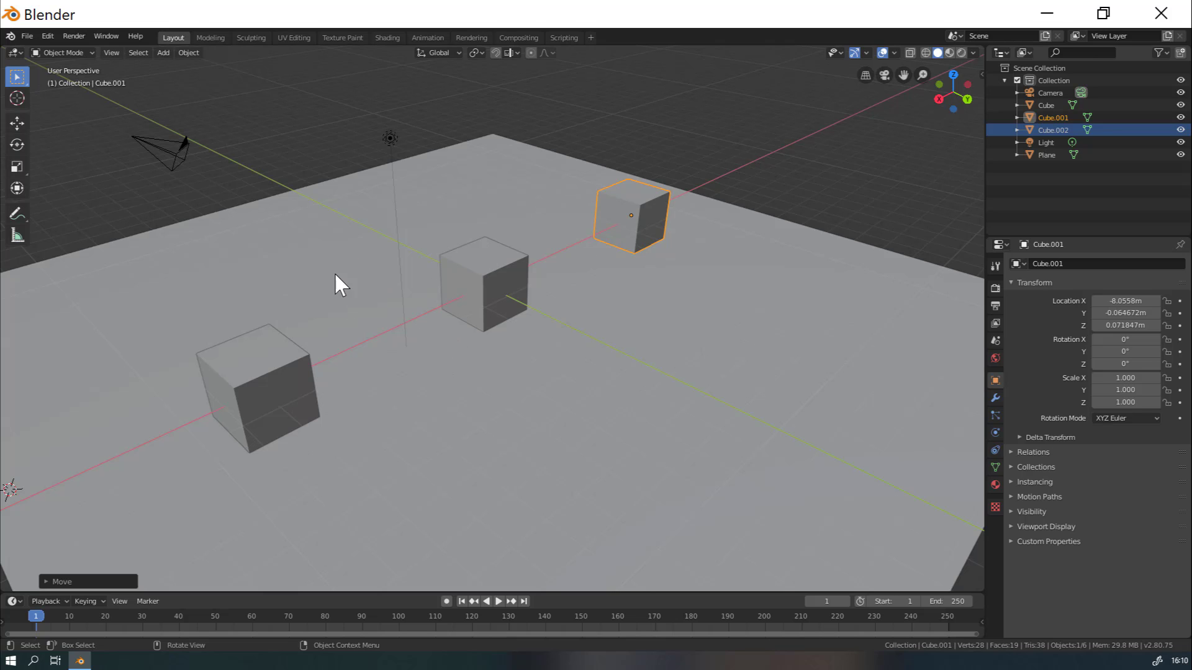
pyautogui.moveTo(308, 273); pyautogui.dragTo(584, 273, button='middle')
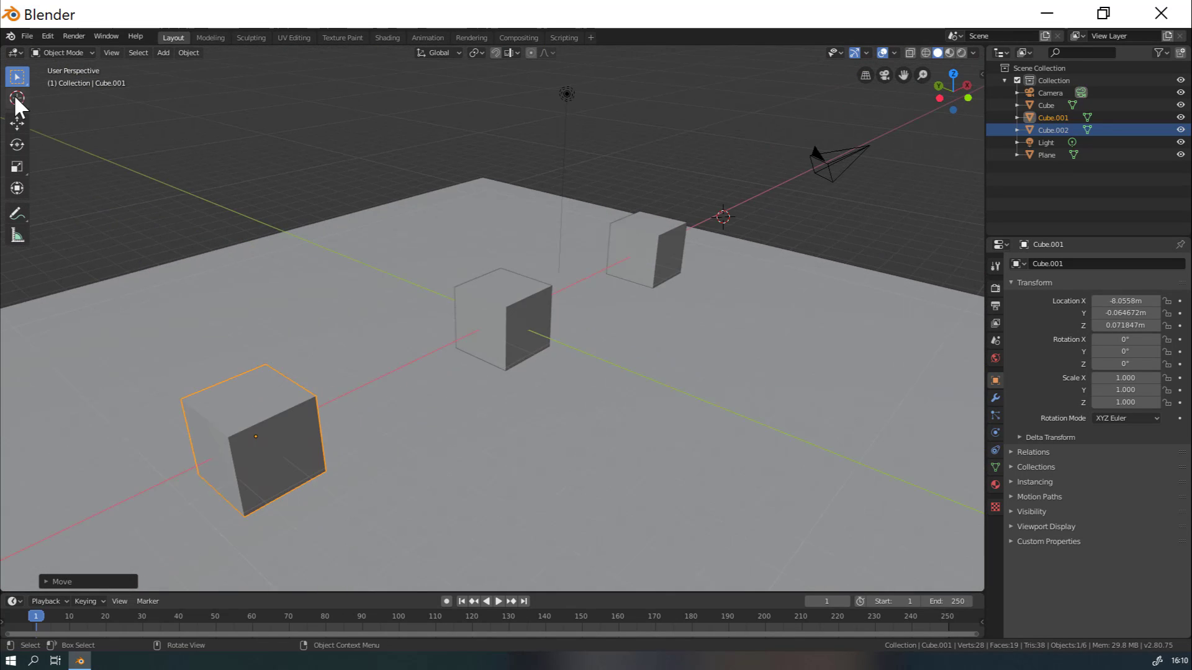
pyautogui.click(252, 397)
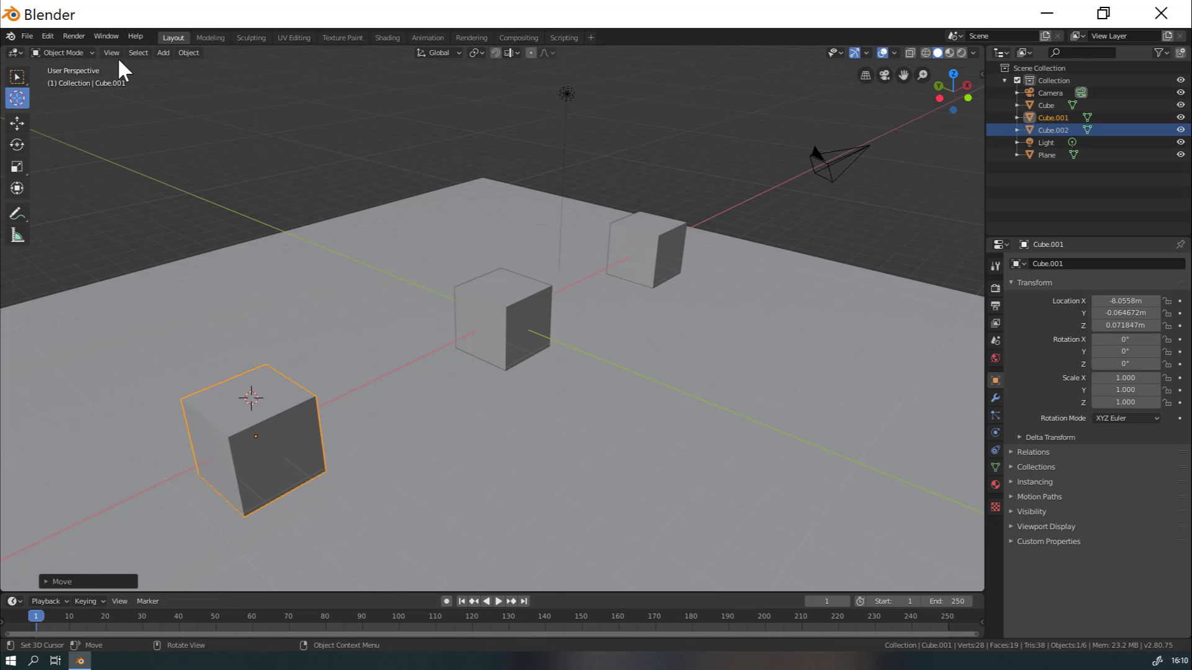
pyautogui.click(162, 53)
pyautogui.moveTo(225, 65)
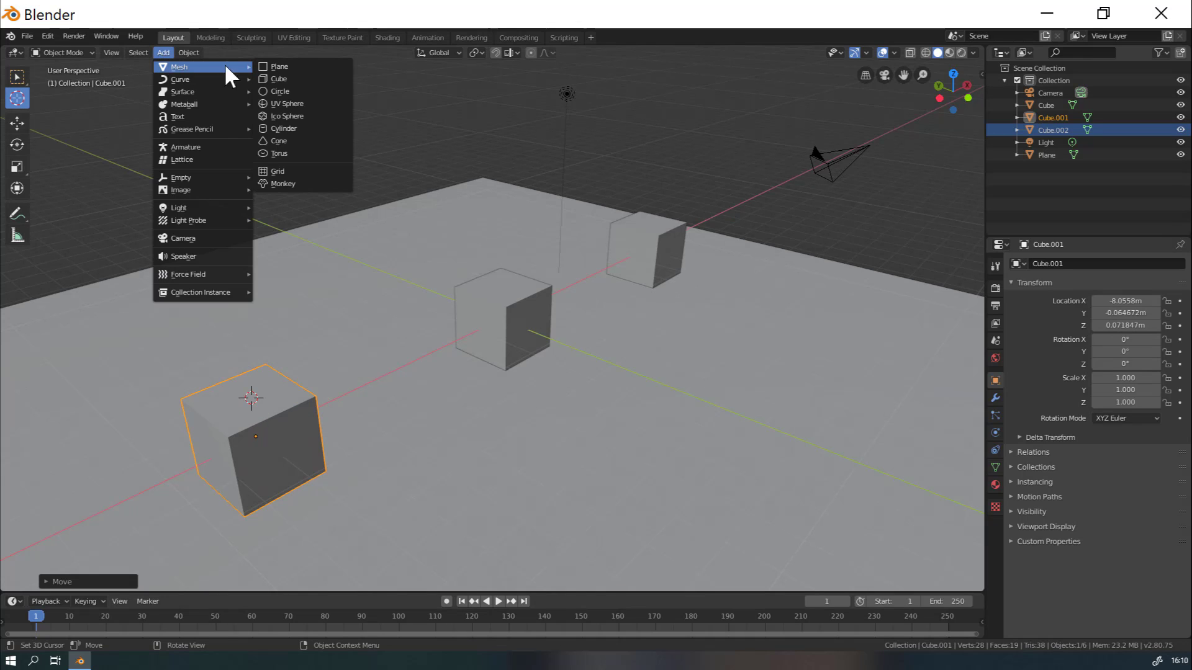
pyautogui.click(286, 105)
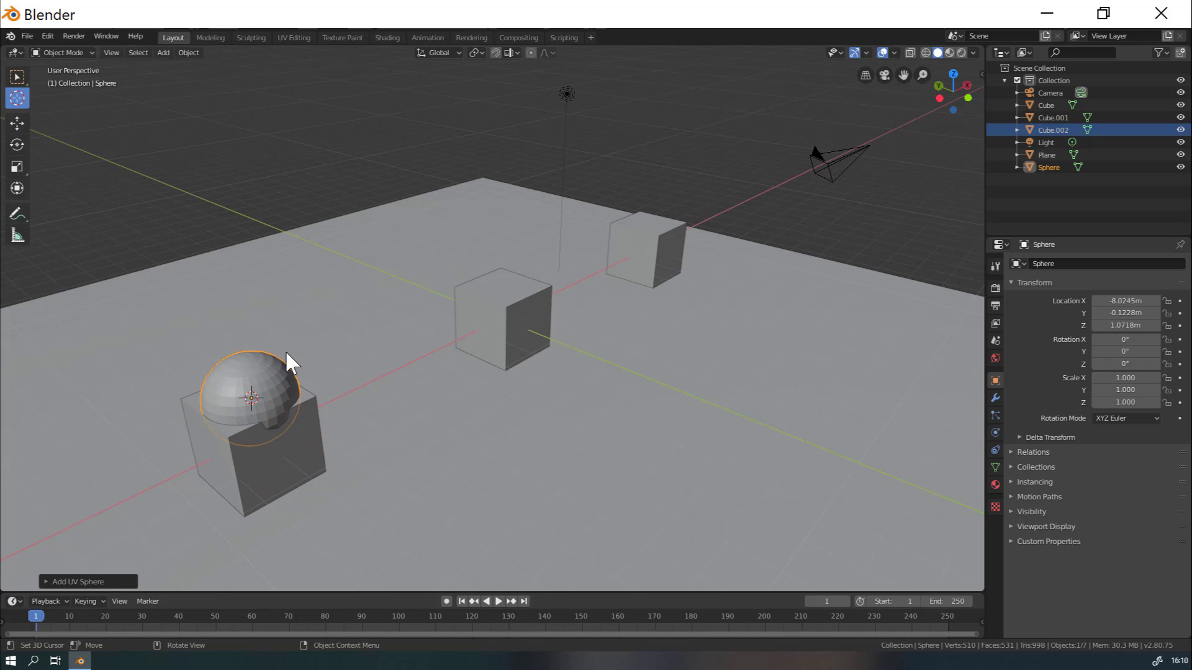
# Place the 3D cursor on top of the middle cube and add a cone there.
pyautogui.click(503, 288)
pyautogui.click(164, 52)
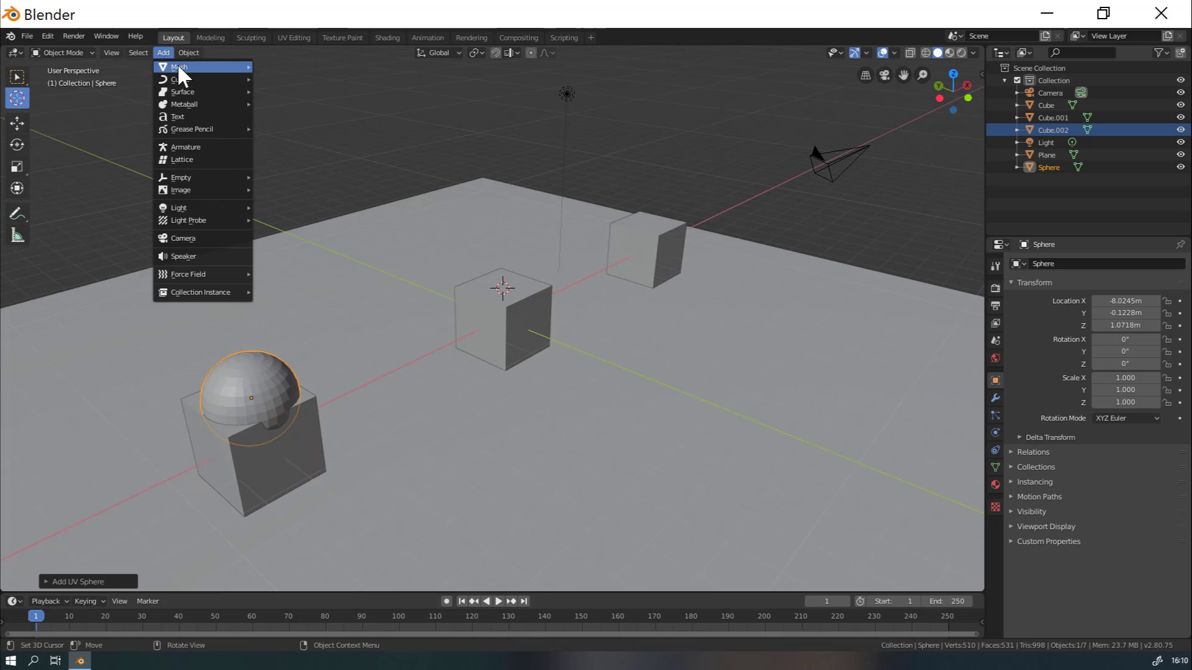
pyautogui.moveTo(178, 65)
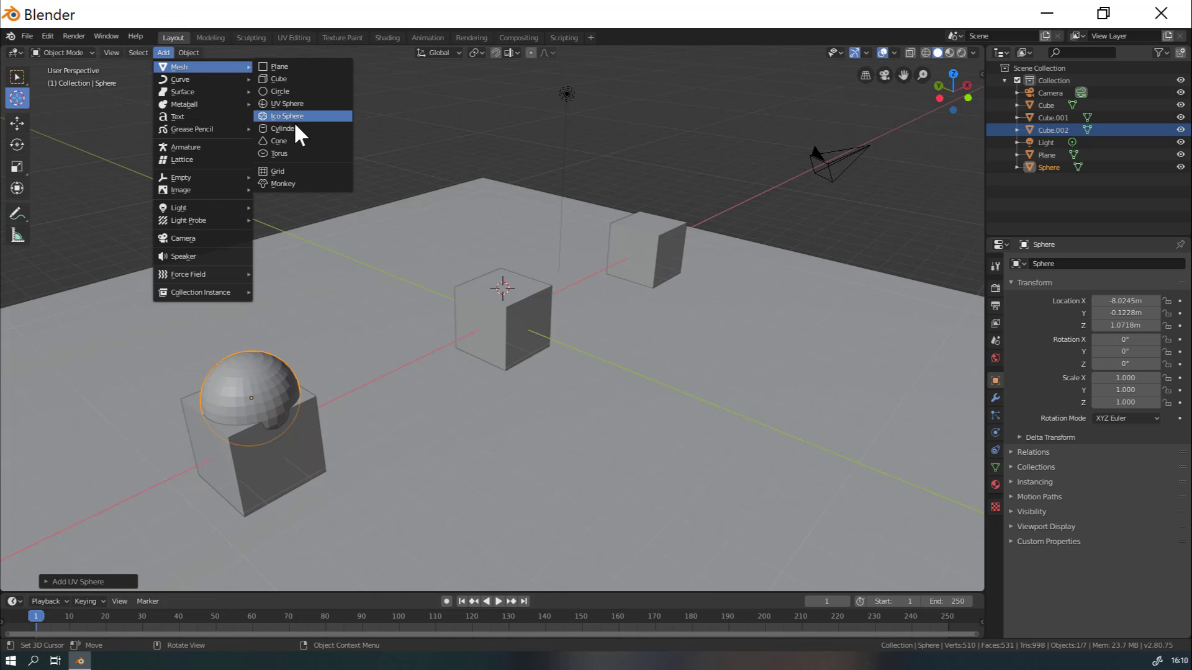
pyautogui.click(293, 139)
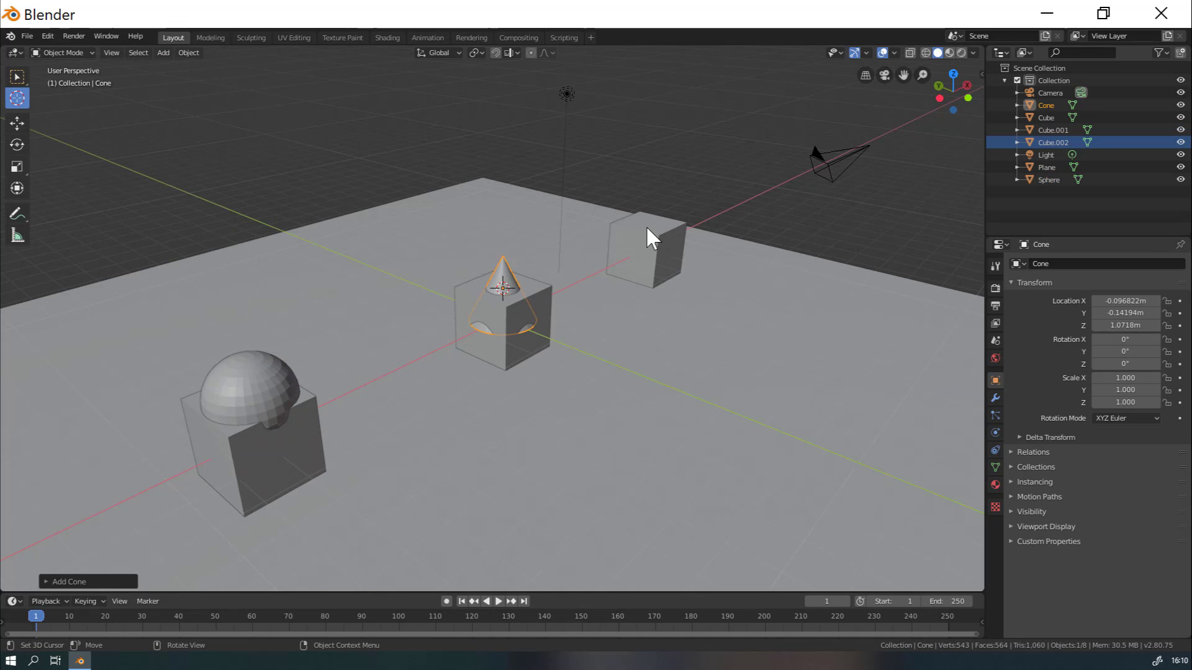
# Place the 3D cursor on top of Cube.002 and add a monkey head mesh there.
pyautogui.click(648, 223)
pyautogui.click(163, 52)
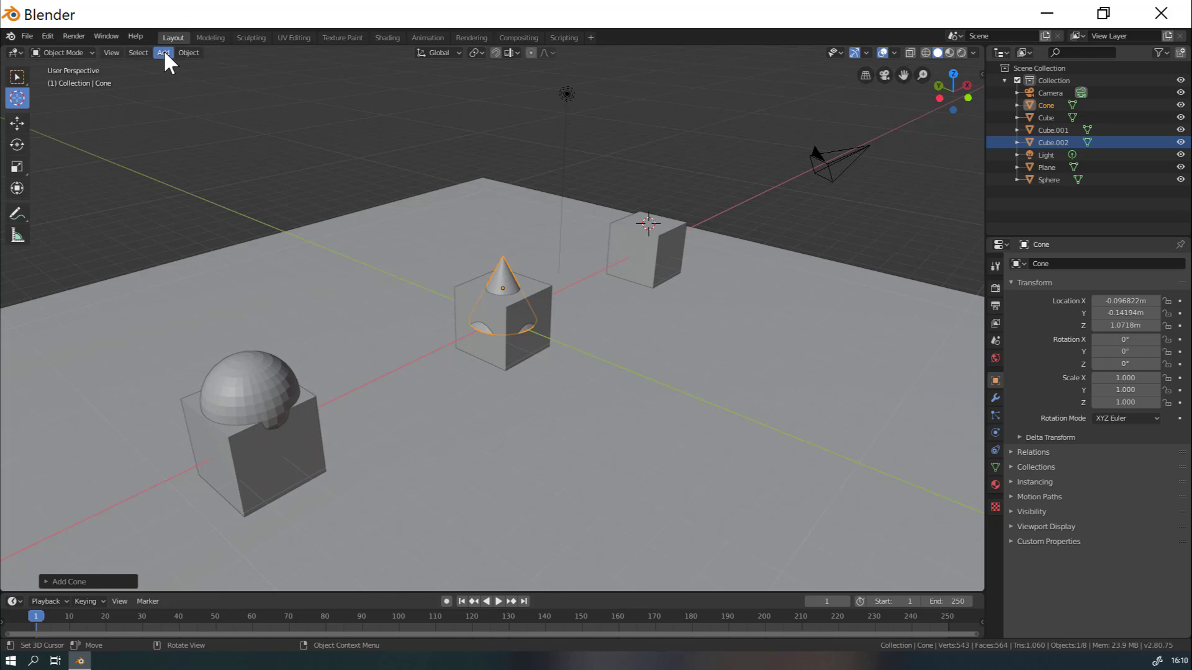
pyautogui.moveTo(173, 65)
pyautogui.click(285, 185)
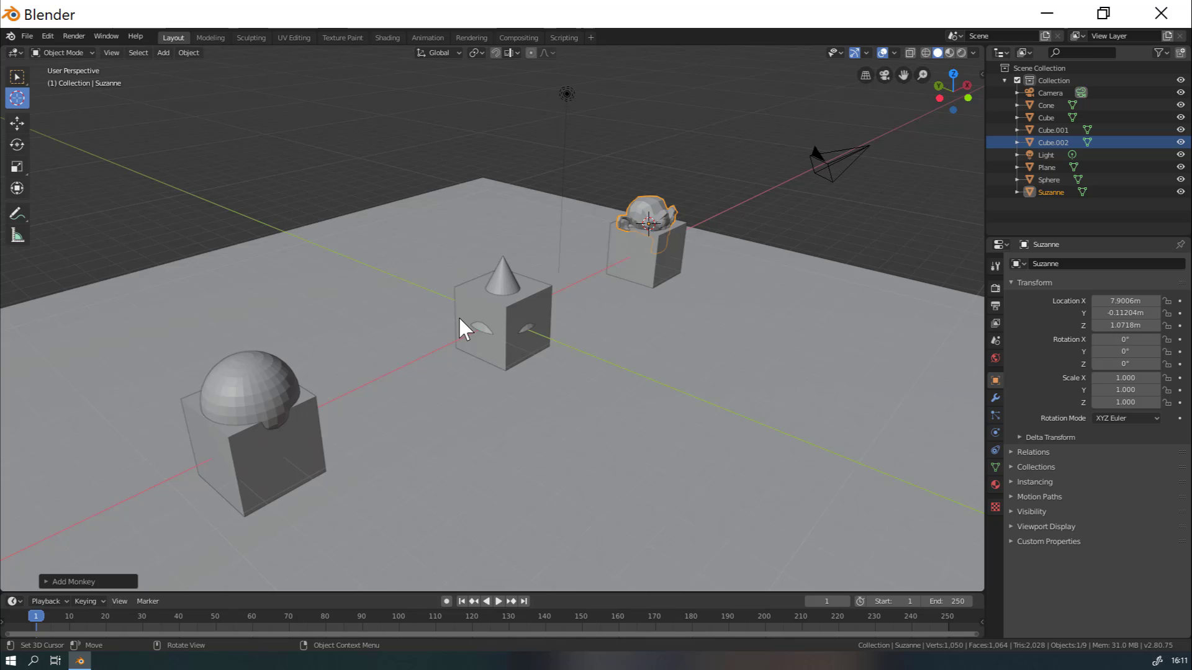
# In the front orthographic view, raise the monkey head along Z to about 1.27 m.
pyautogui.press('KP_5')
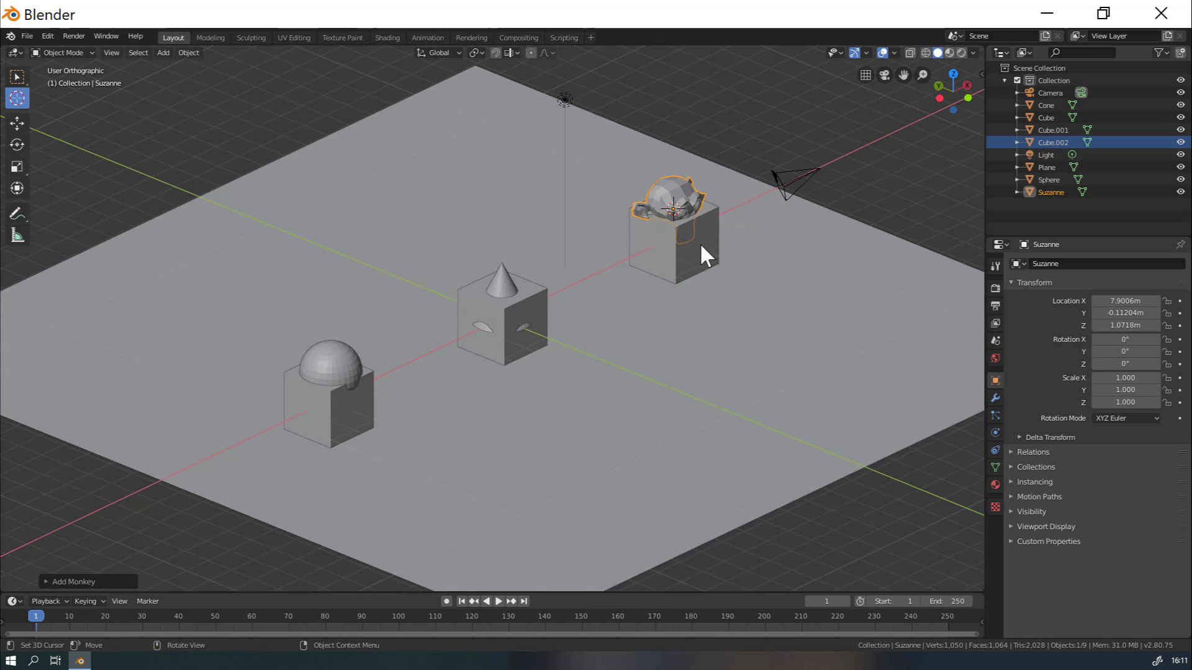
pyautogui.press('KP_1')
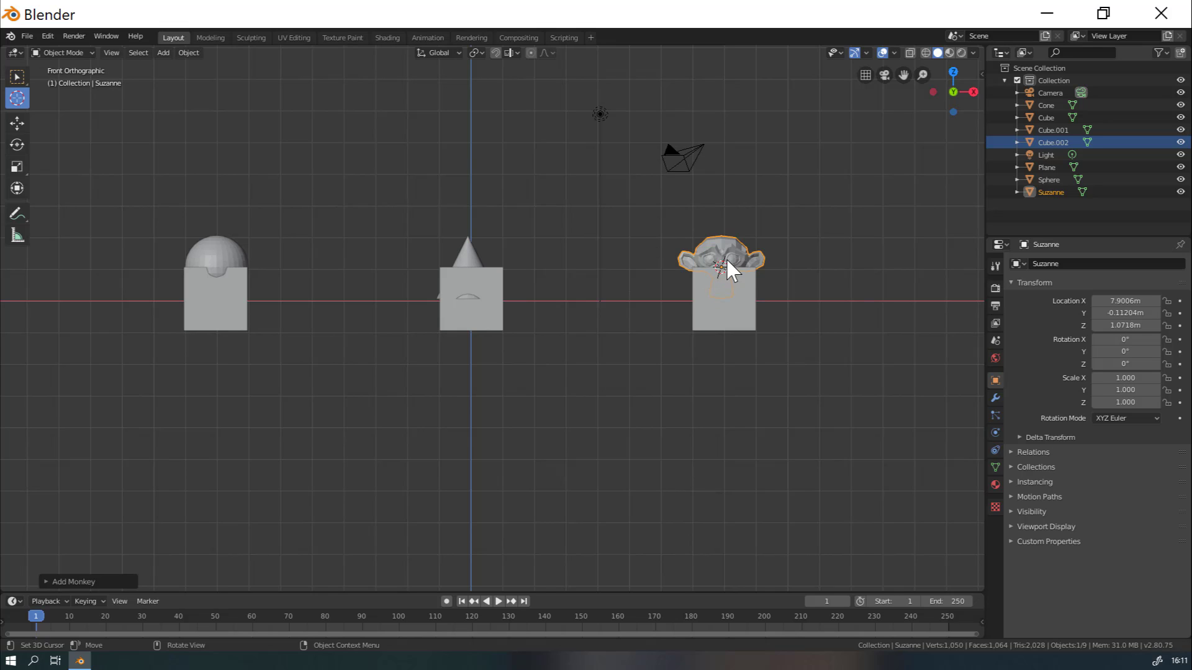
pyautogui.press('g')
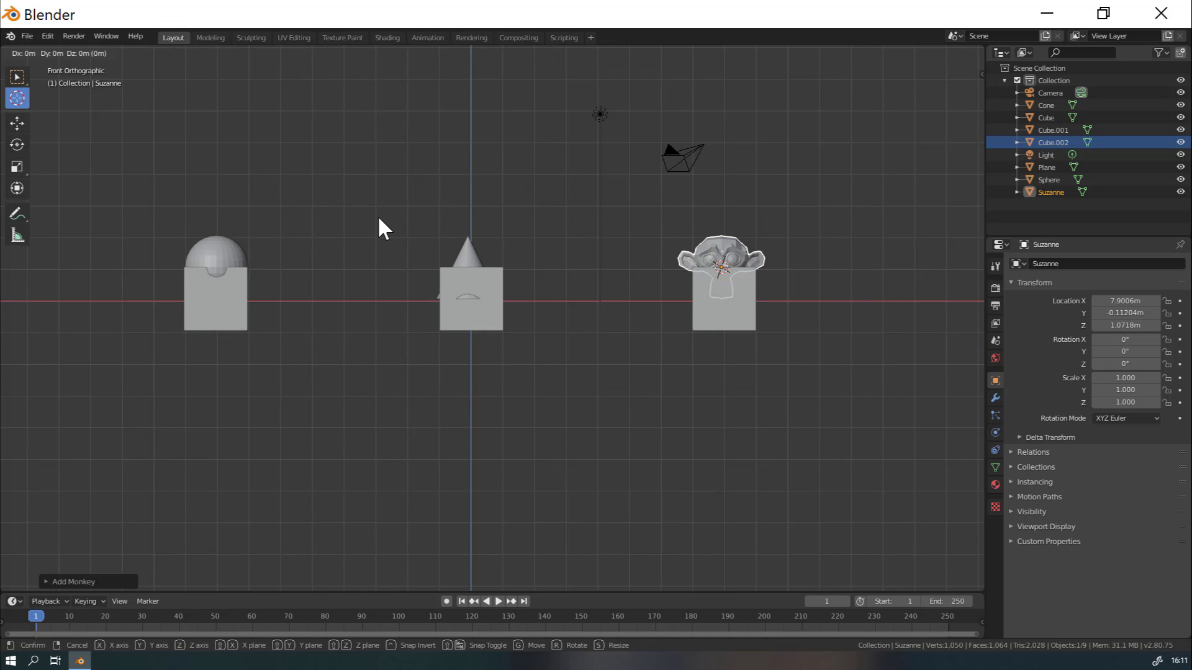
pyautogui.press('z')
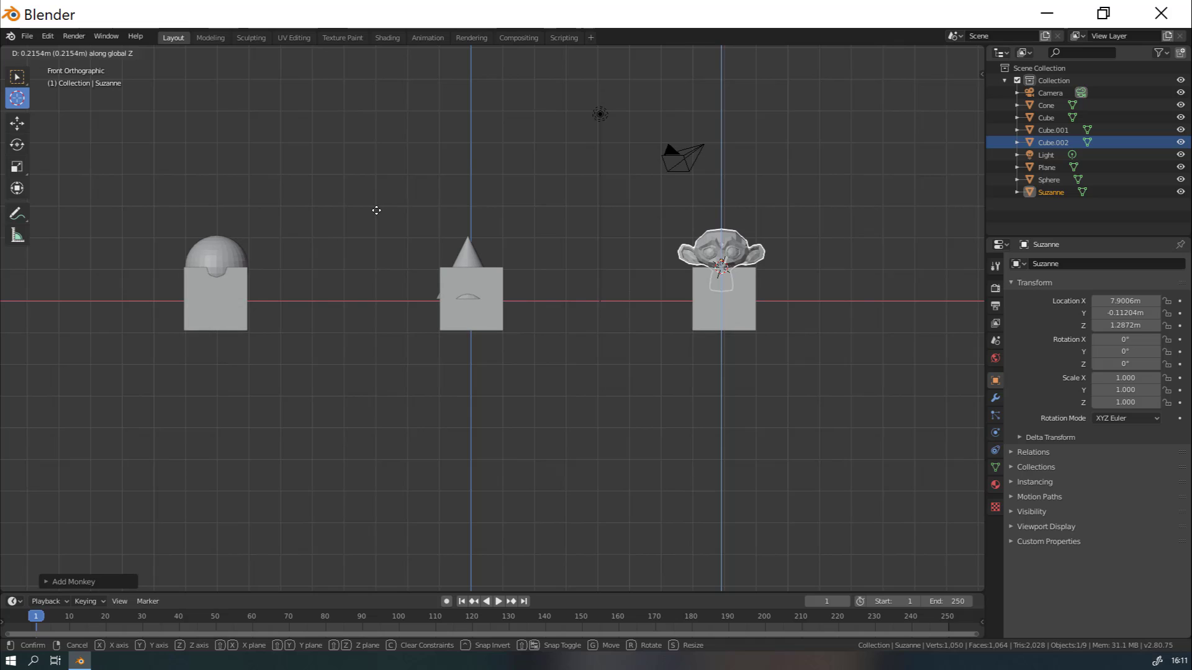
pyautogui.click(376, 212)
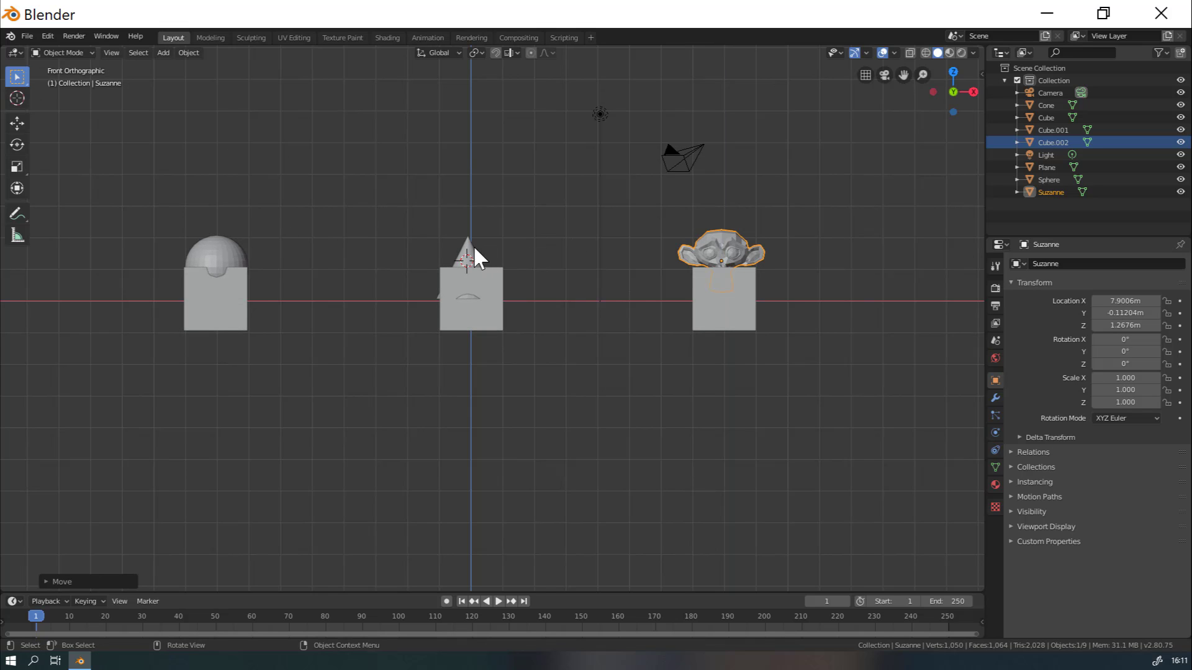
# Raise the cone along Z to about 2.07 m so its base rests on the middle cube.
pyautogui.click(503, 292)
pyautogui.press('g')
pyautogui.press('z')
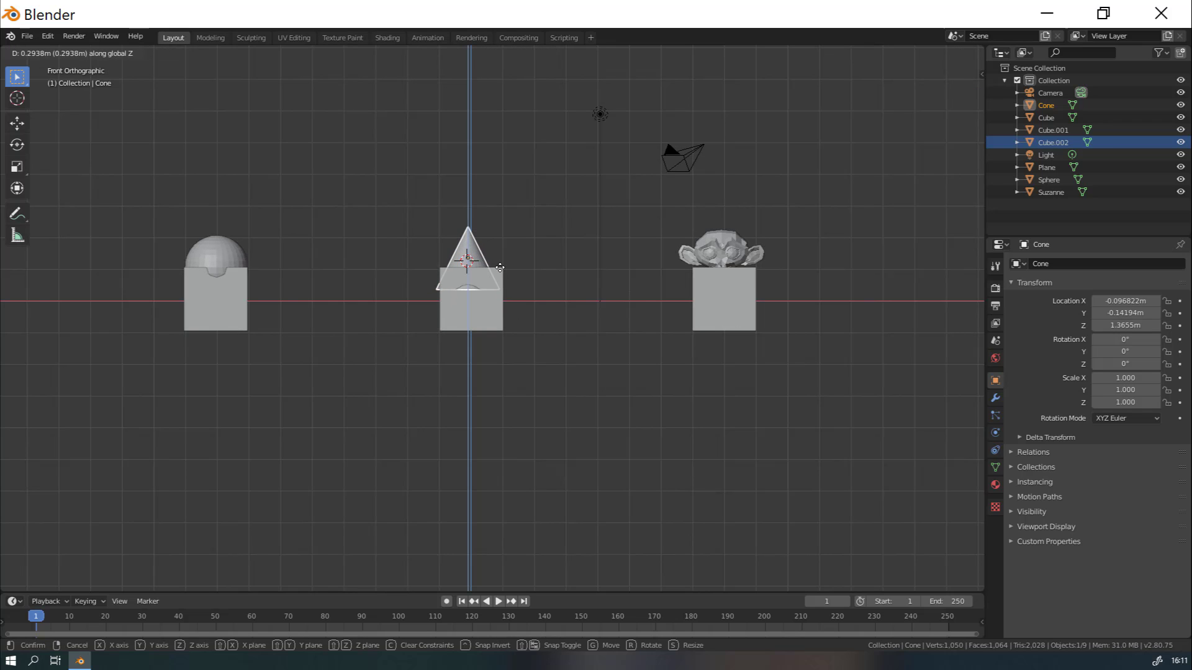
pyautogui.click(492, 264)
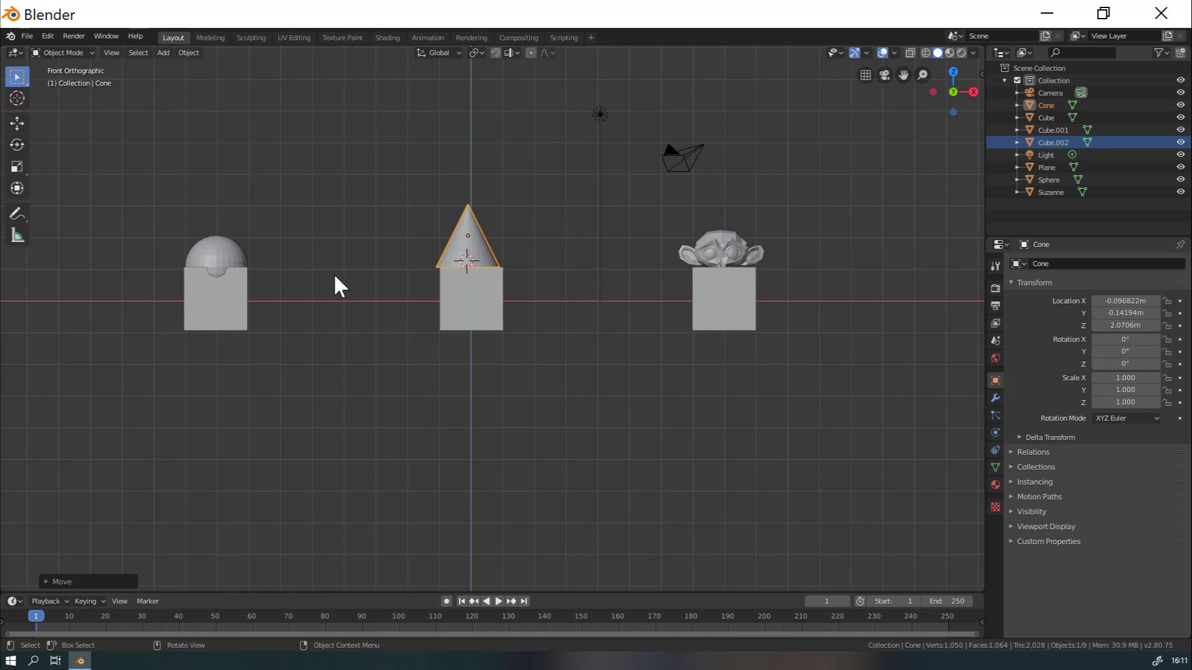
# Raise the sphere about 1 m along Z so it rests on top of Cube.001.
pyautogui.click(229, 261)
pyautogui.press('g')
pyautogui.press('z')
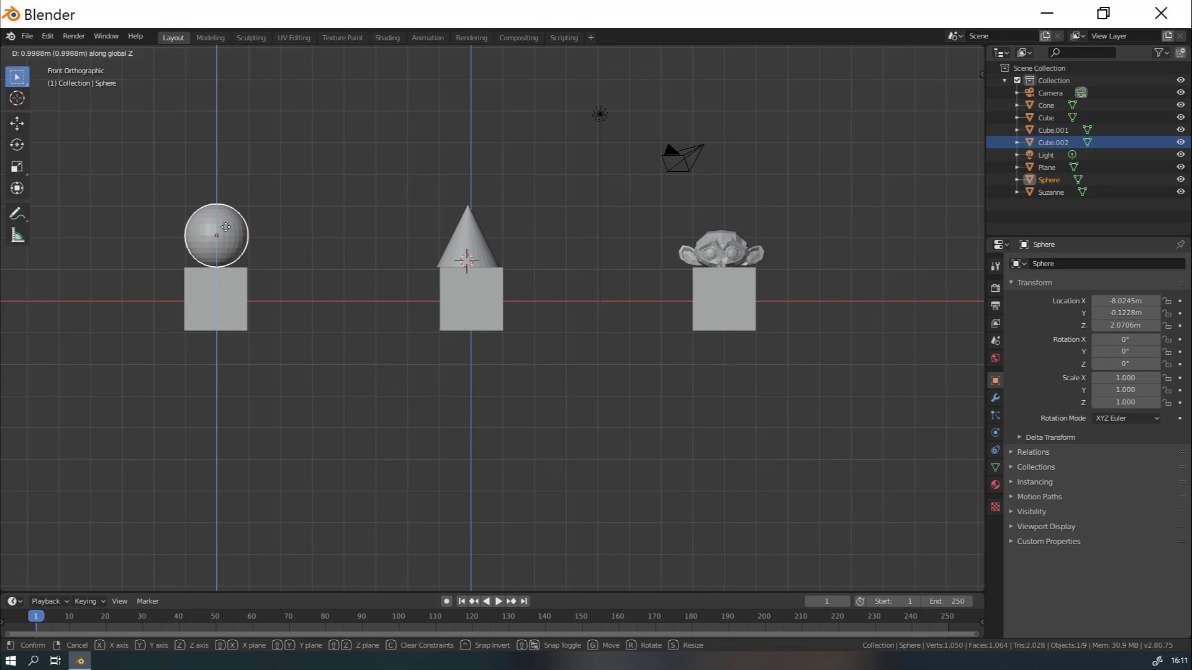
pyautogui.click(452, 226)
# Centre the cone over the middle cube by moving it along X to about 0.013 m.
pyautogui.scroll(4, 453, 228)
pyautogui.scroll(1, 455, 236)
pyautogui.click(444, 165)
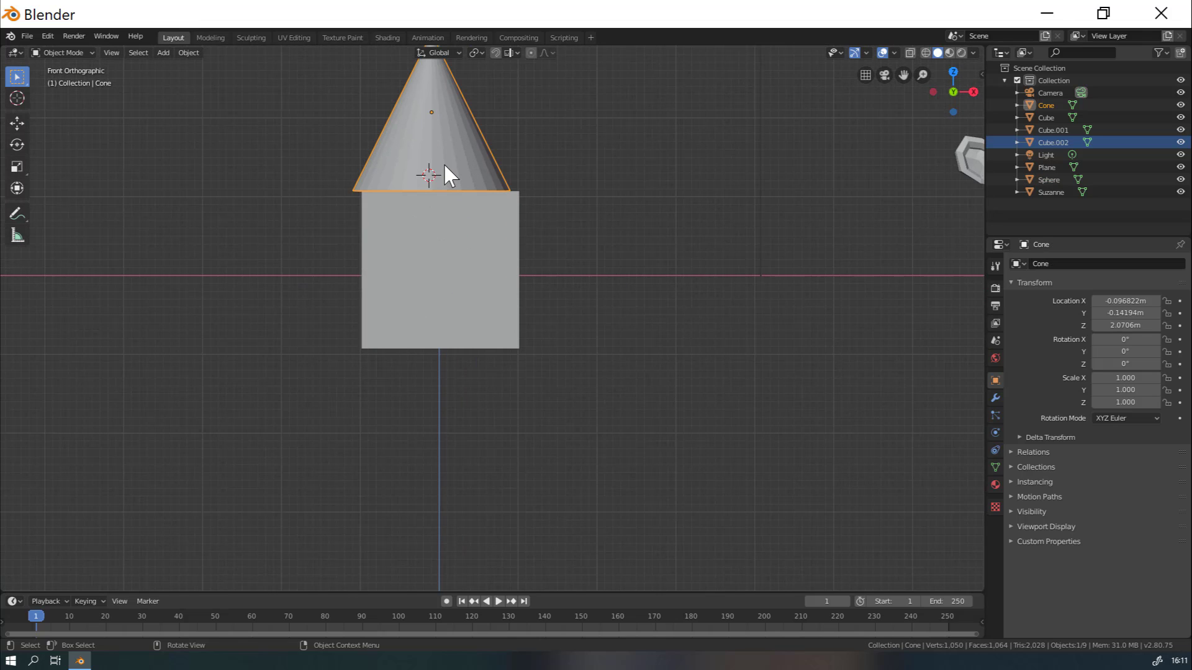
pyautogui.press('g')
pyautogui.press('x')
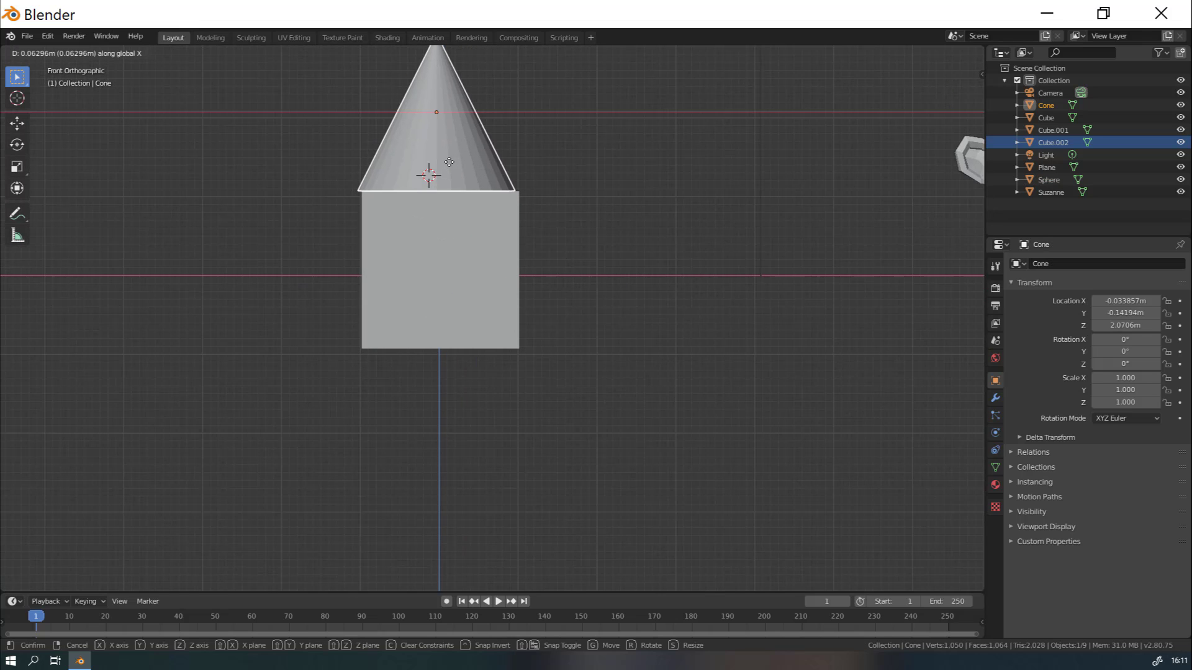
pyautogui.click(452, 161)
# Centre the monkey head over Cube.002 by moving it along X to about 7.95 m.
pyautogui.scroll(-4, 647, 178)
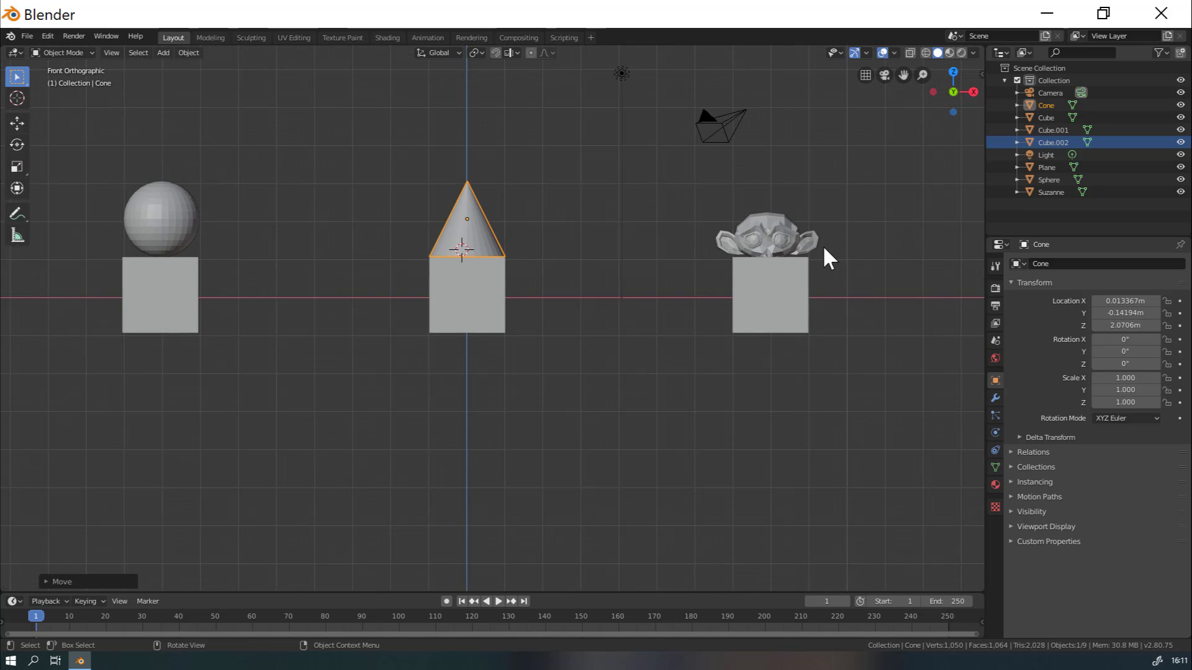
pyautogui.click(780, 239)
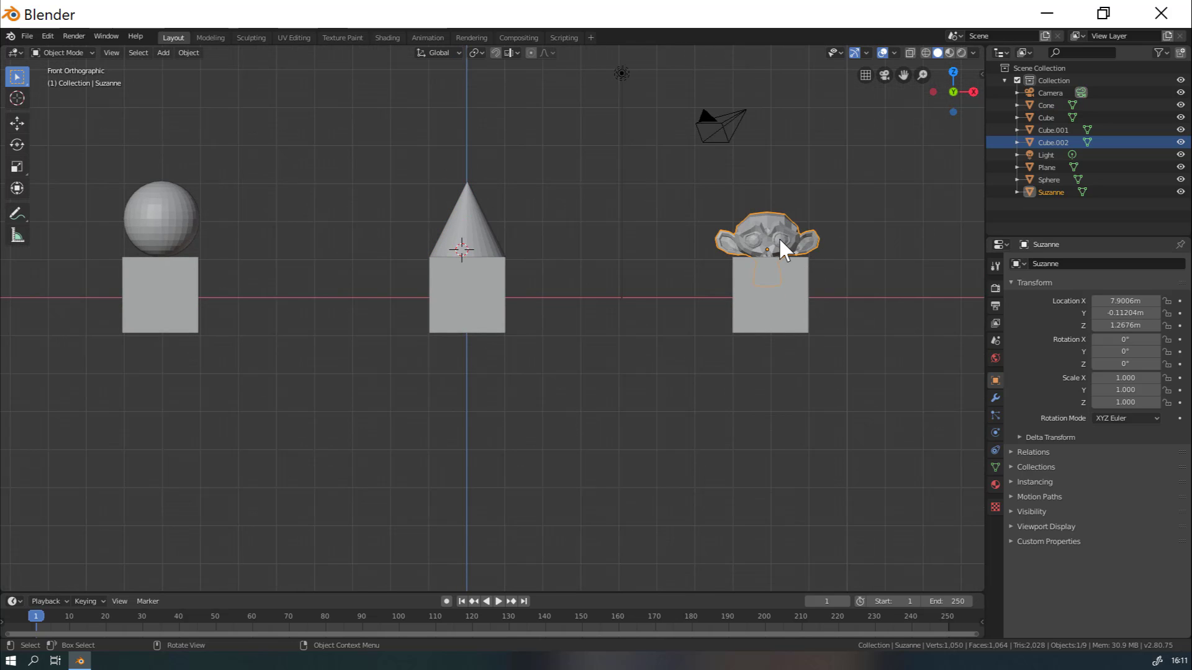
pyautogui.press('g')
pyautogui.press('x')
pyautogui.click(798, 288)
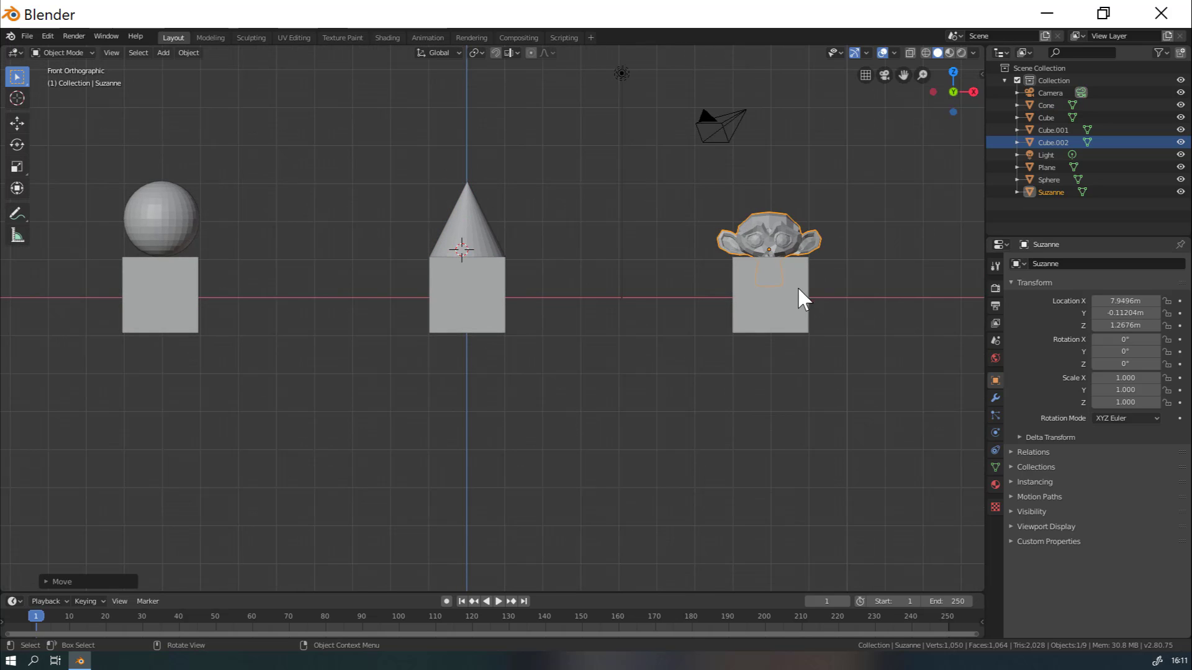
# From the right side view, move the monkey head along Y to about -0.86 m and raise it along Z to about 1.59 m.
pyautogui.scroll(2, 786, 286)
pyautogui.scroll(-2, 807, 260)
pyautogui.press('KP_3')
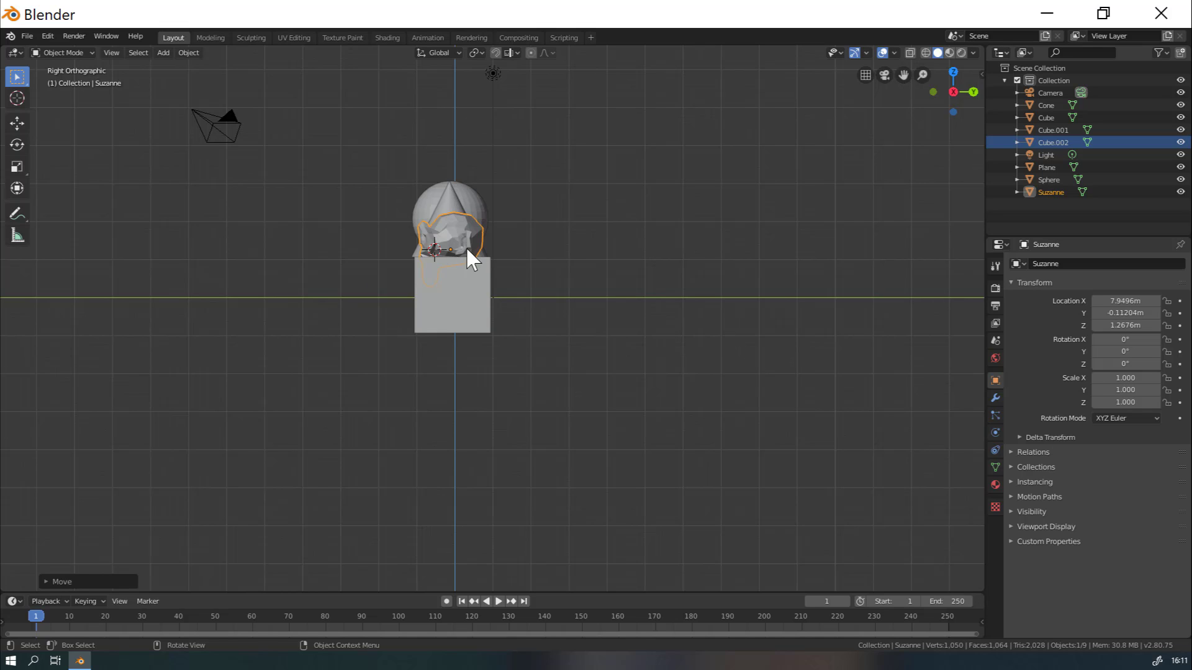
pyautogui.press('g')
pyautogui.press('y')
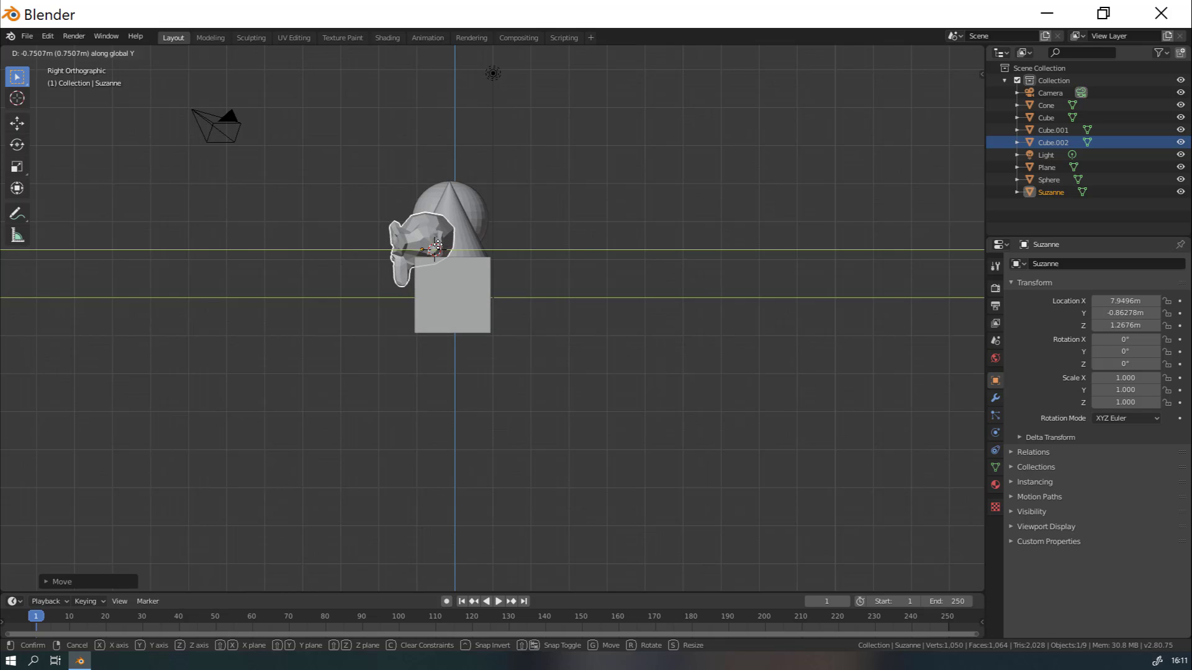
pyautogui.press('z')
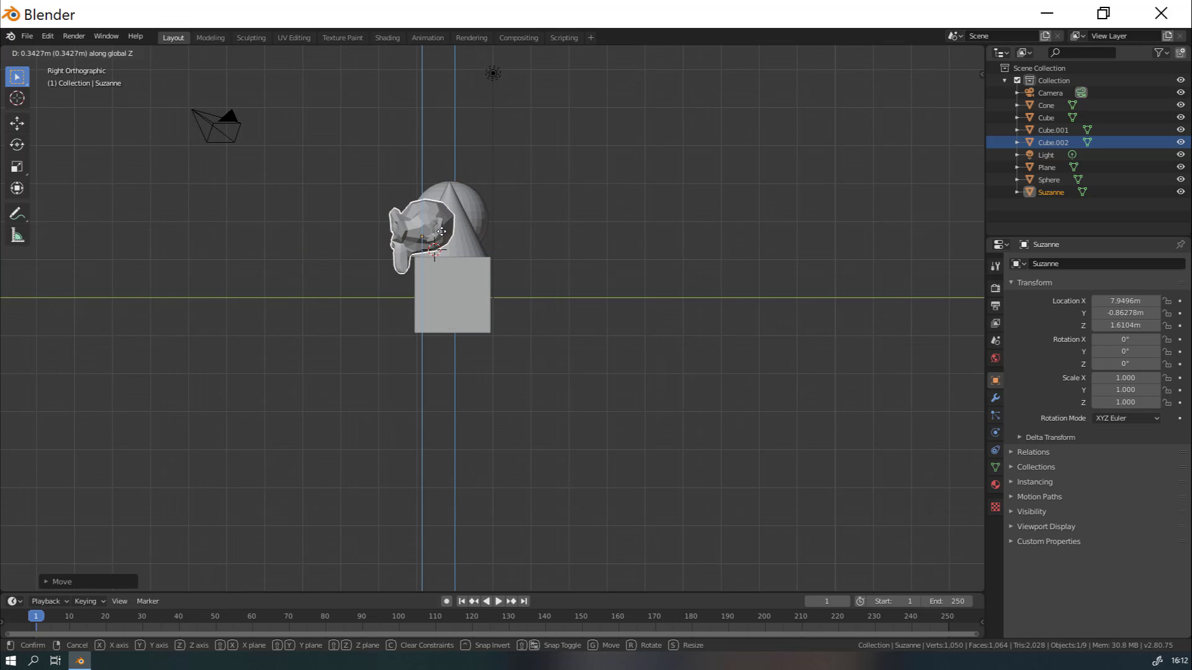
pyautogui.click(470, 243)
# Centre the cone over its cube in the side view by moving it along Y to about -0.077 m.
pyautogui.click(469, 242)
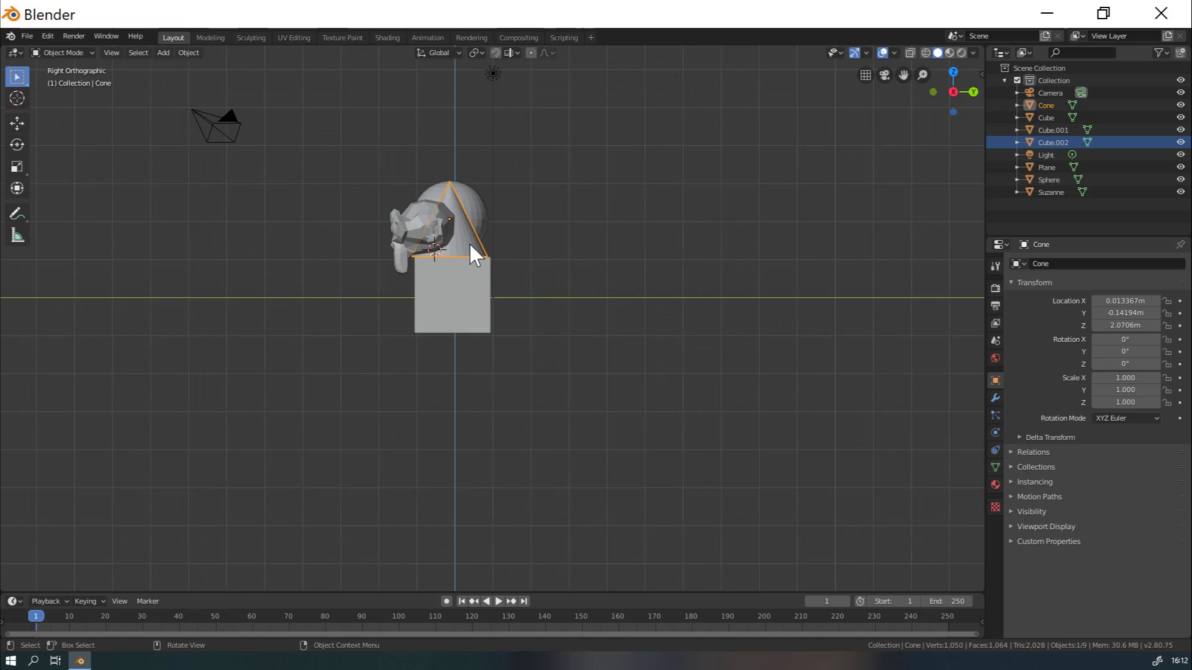
pyautogui.press('g')
pyautogui.press('y')
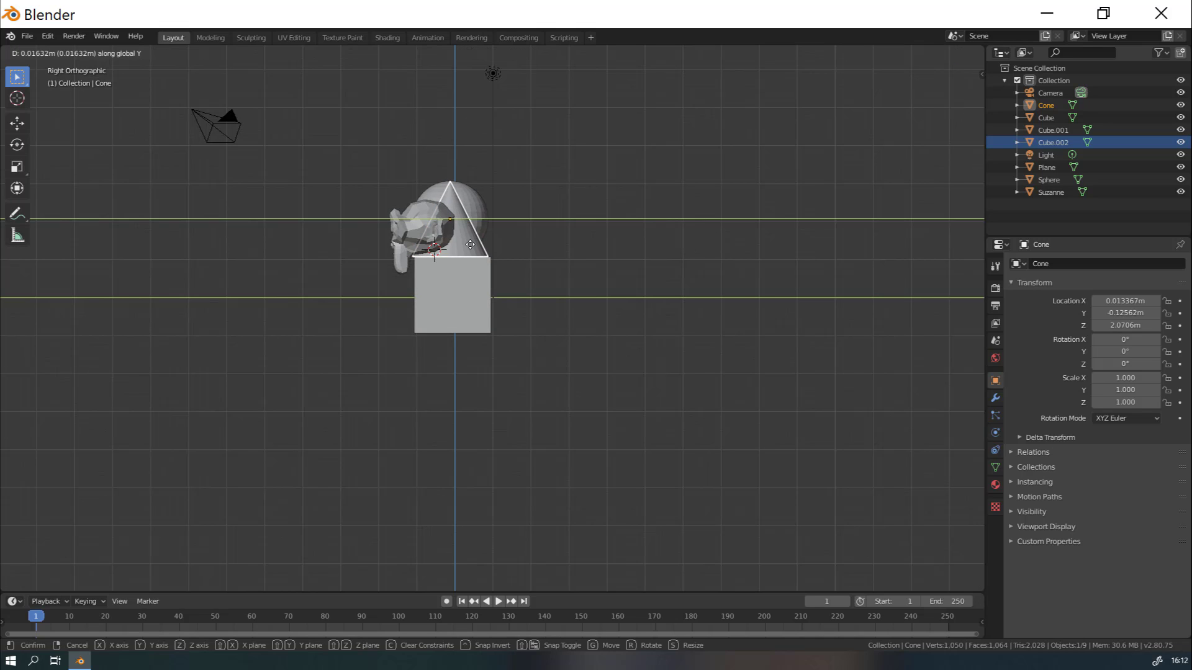
pyautogui.click(472, 244)
# Centre the sphere over its cube by moving it along Y to about -0.009 m.
pyautogui.click(474, 207)
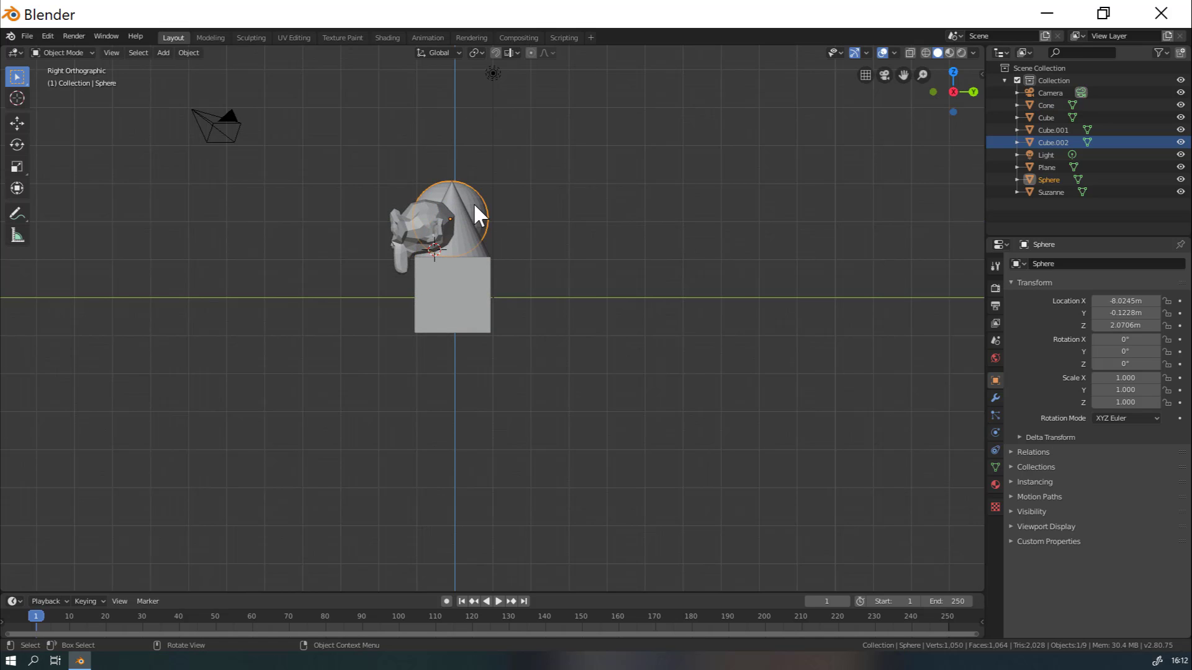
pyautogui.press('g')
pyautogui.press('y')
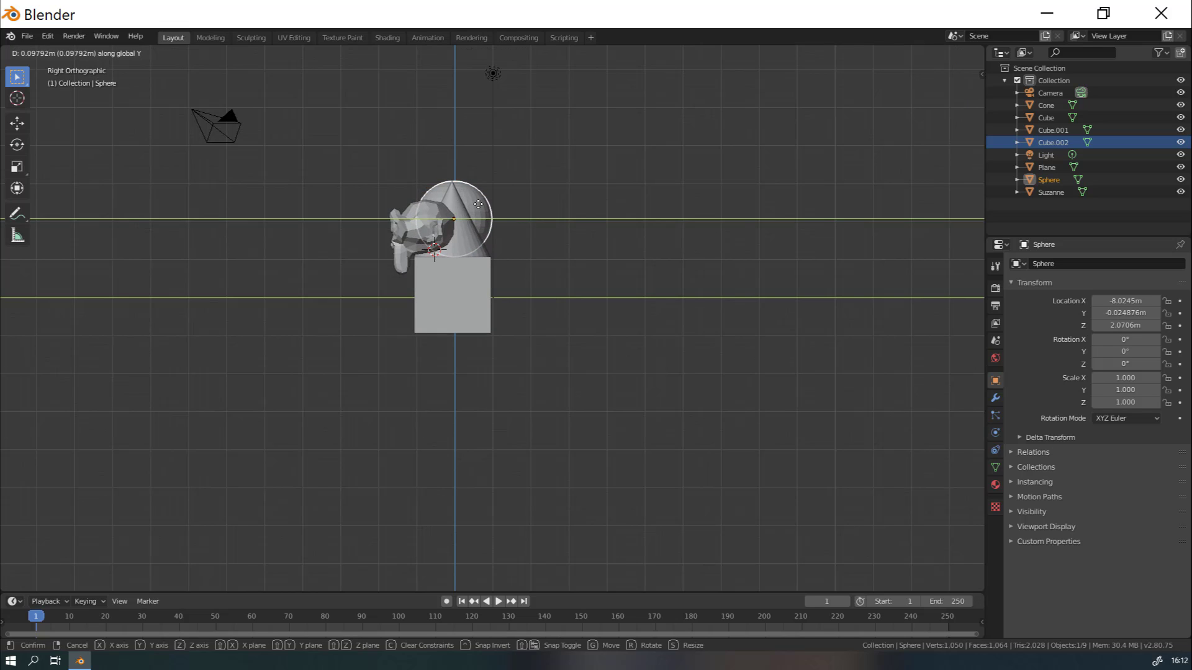
pyautogui.click(479, 247)
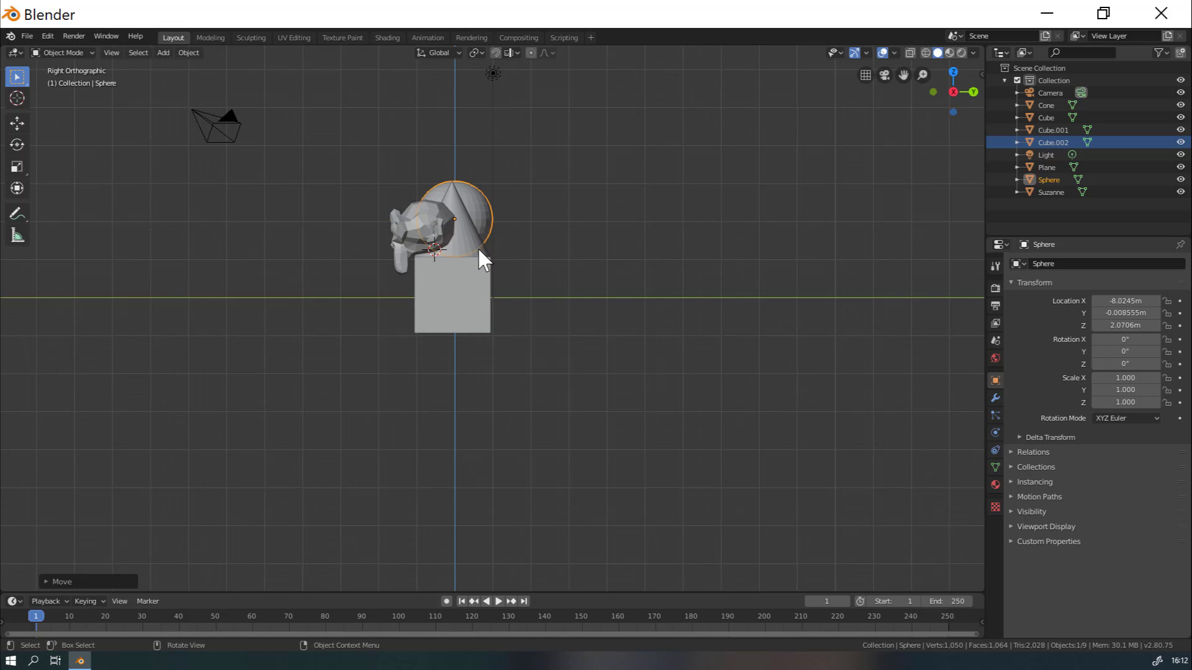
# Apply smooth shading to the sphere, the cone and the monkey head.
pyautogui.moveTo(282, 195); pyautogui.dragTo(498, 218, button='middle')
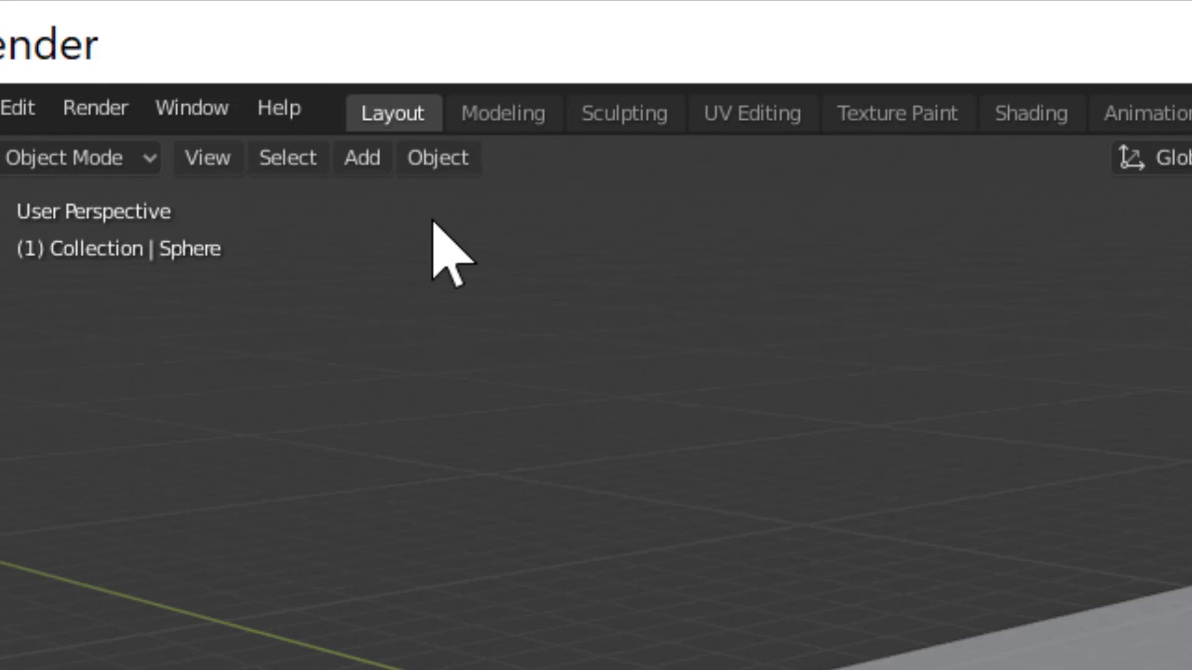
pyautogui.click(189, 56)
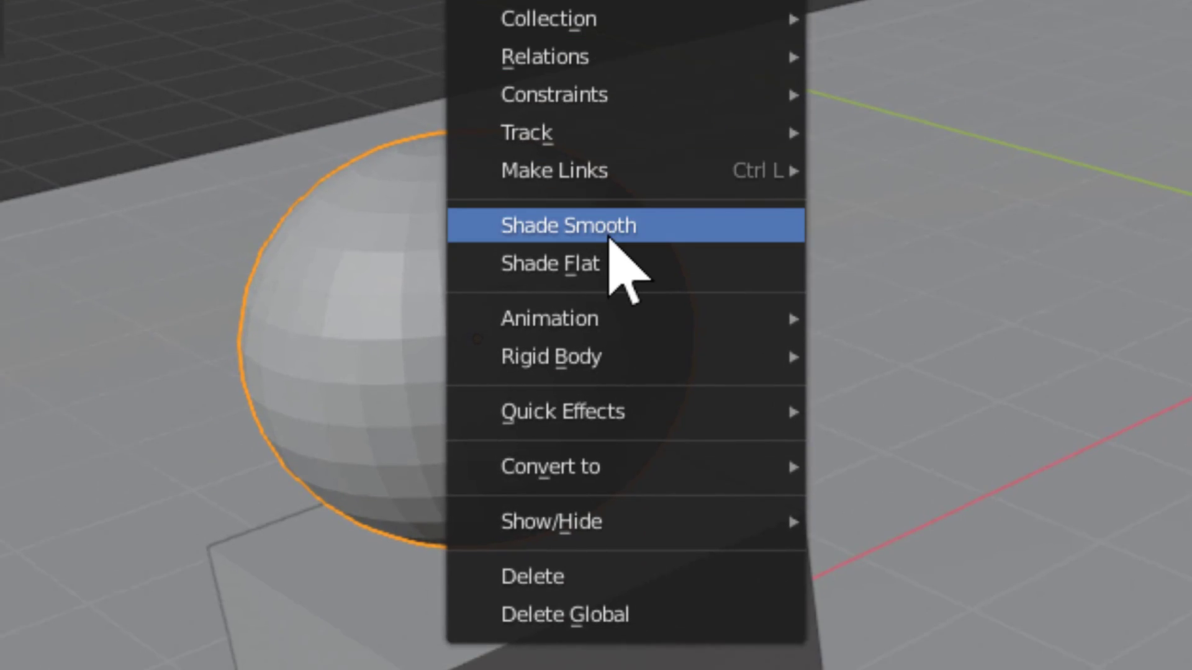
pyautogui.click(609, 233)
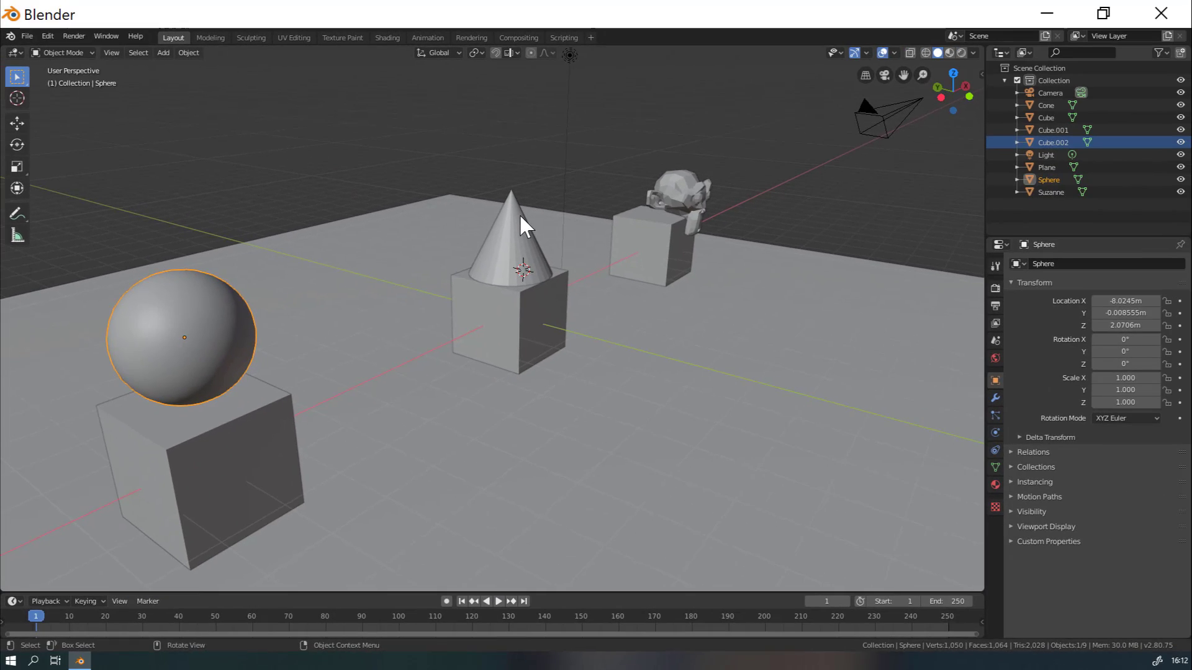
pyautogui.click(522, 227)
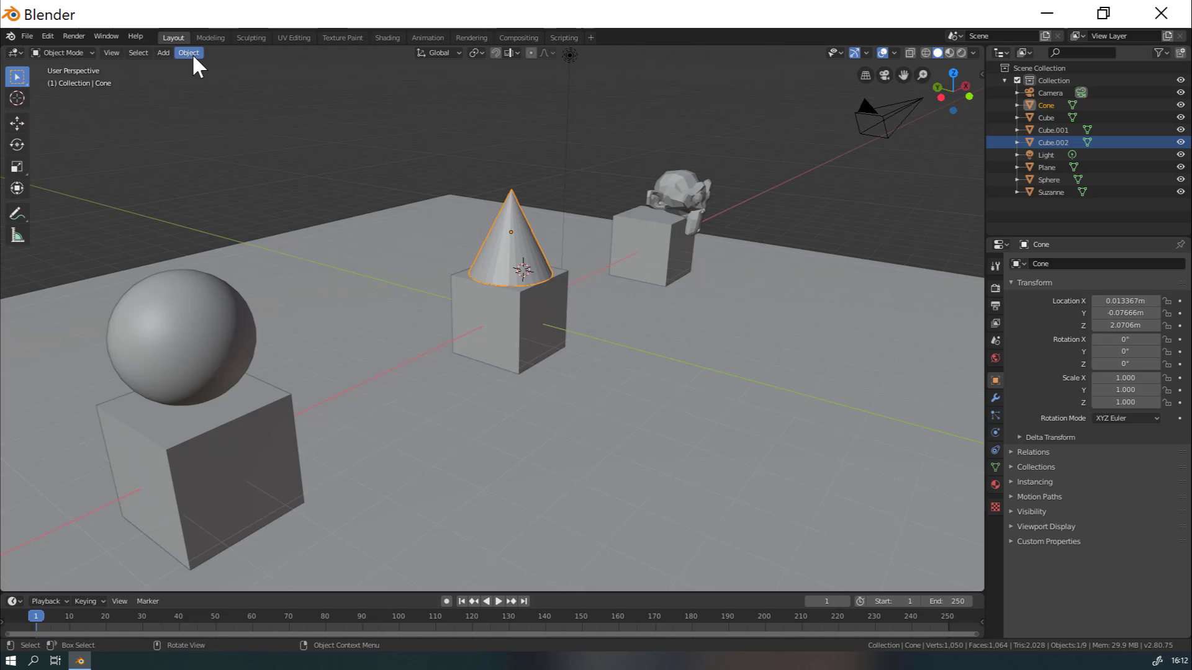
pyautogui.click(192, 53)
pyautogui.click(233, 300)
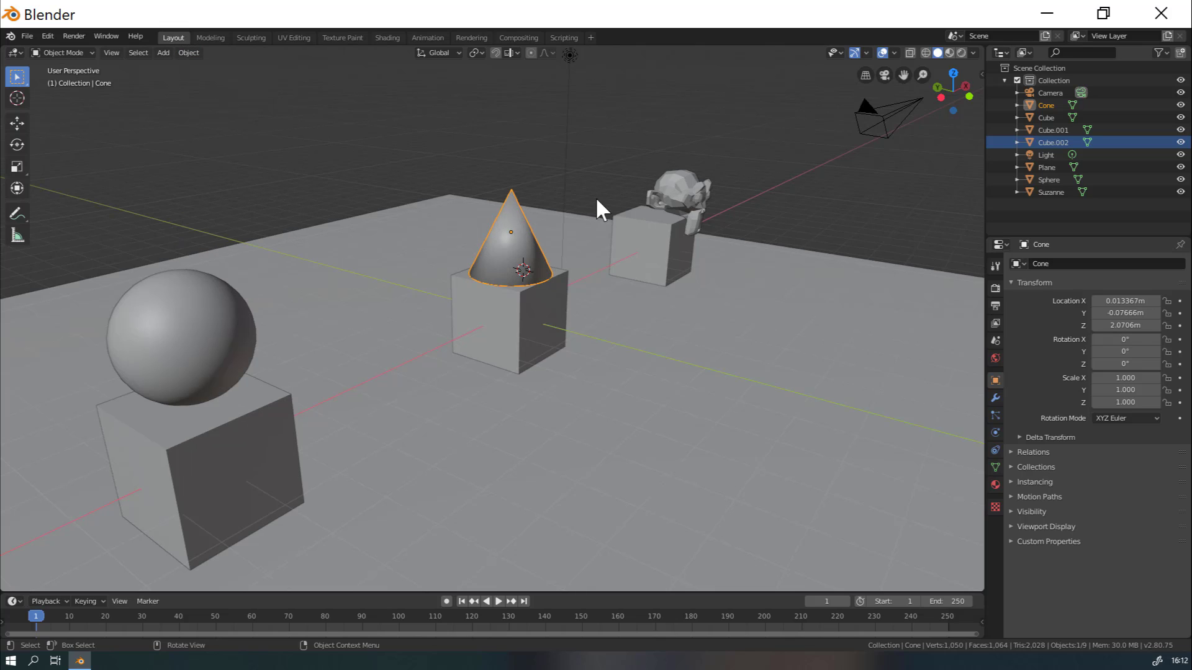
pyautogui.click(687, 193)
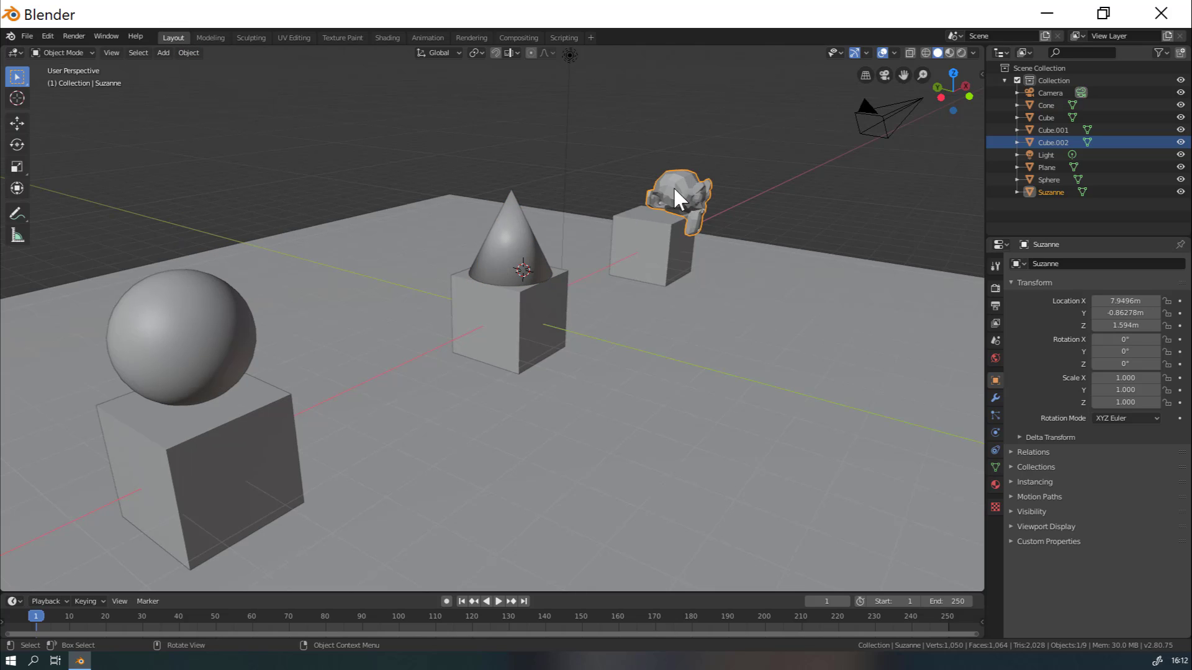
pyautogui.click(191, 52)
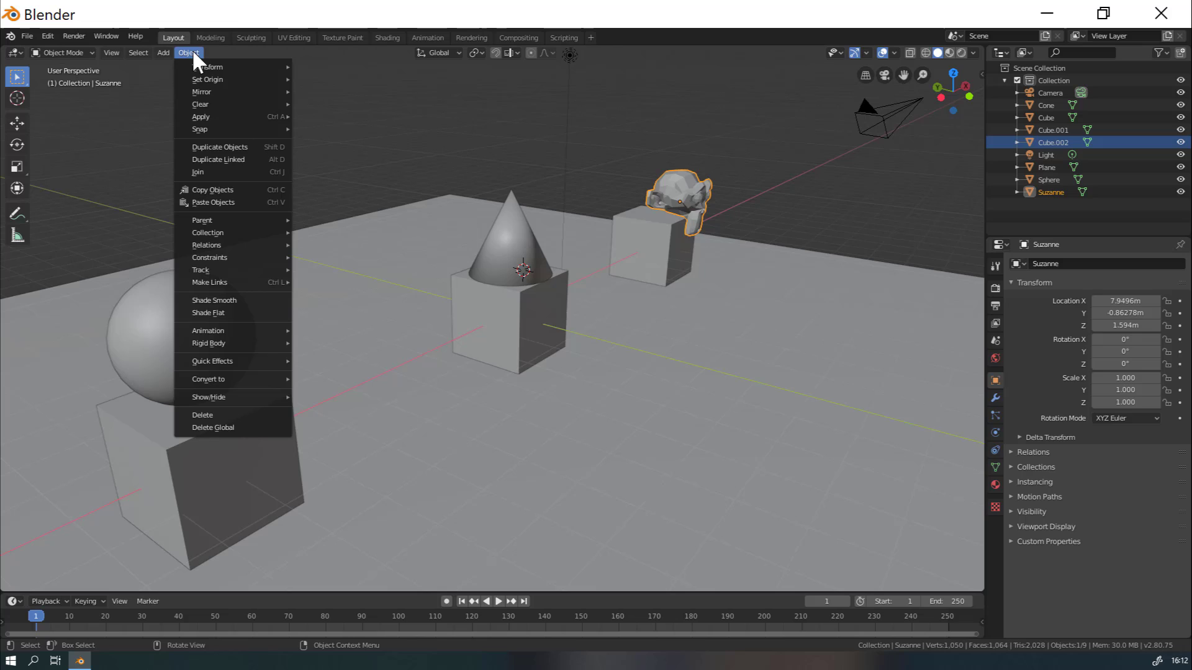
pyautogui.click(232, 300)
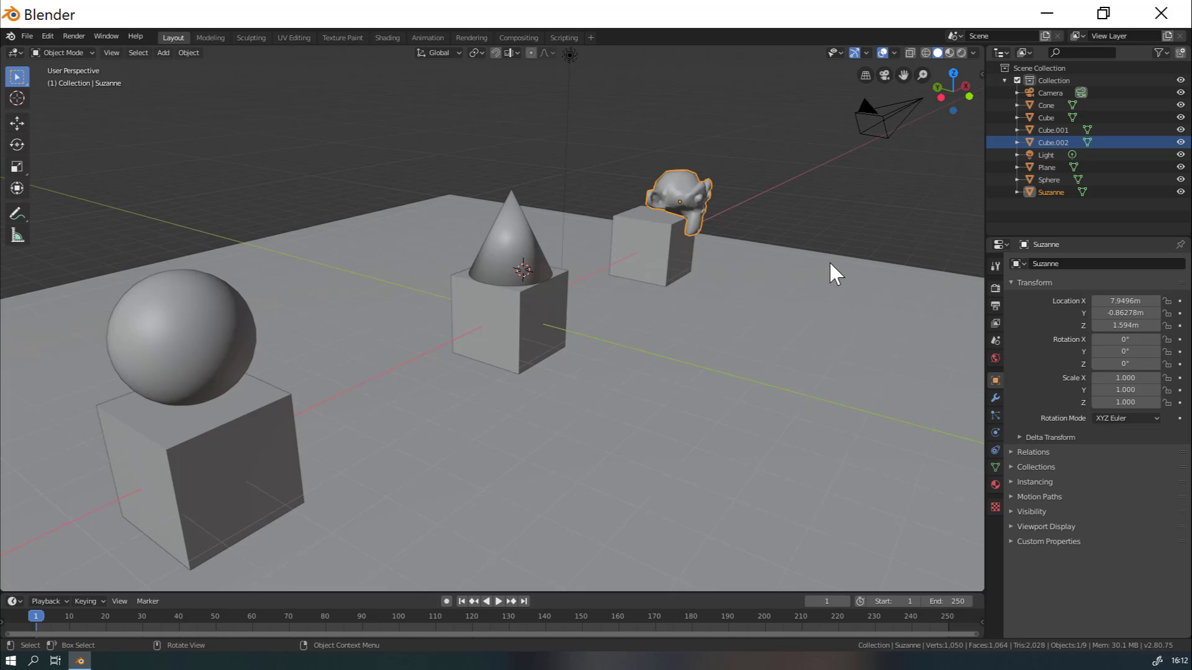
# Add a new material to the ground plane.
pyautogui.click(820, 298)
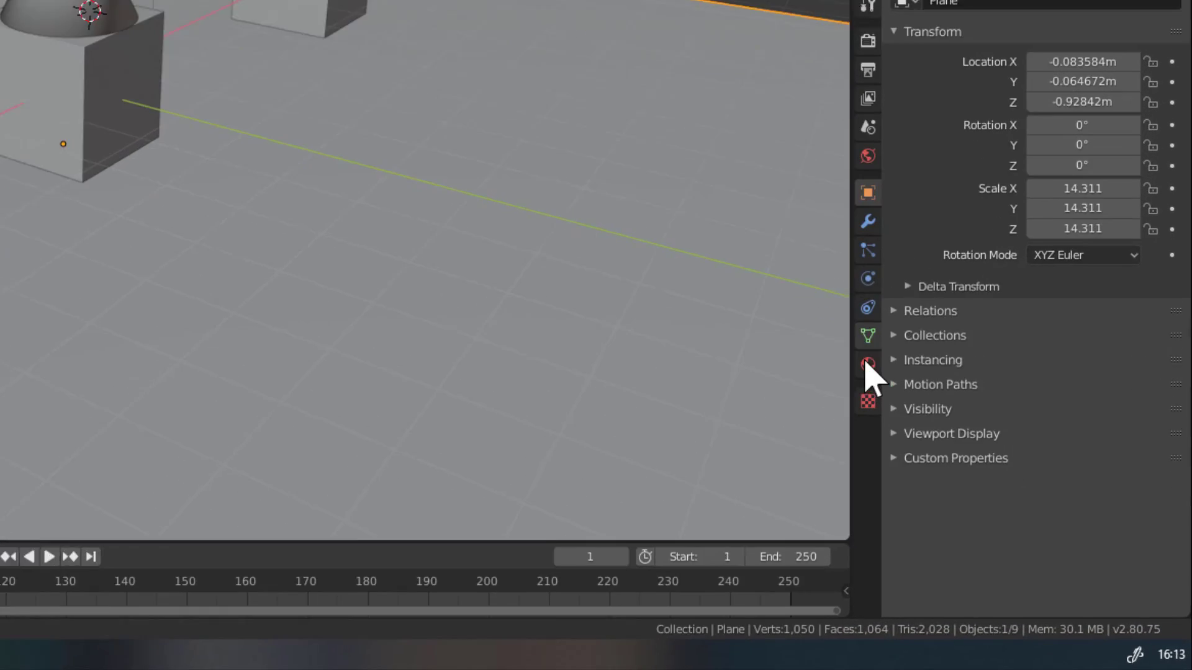
pyautogui.click(995, 487)
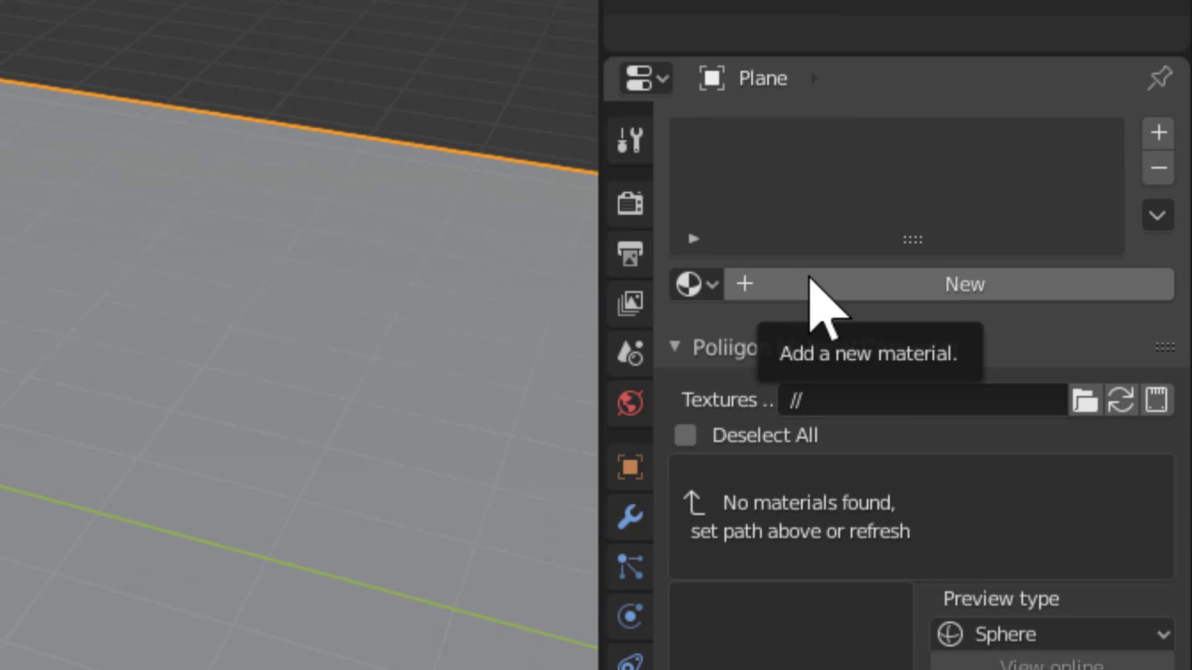
pyautogui.click(826, 304)
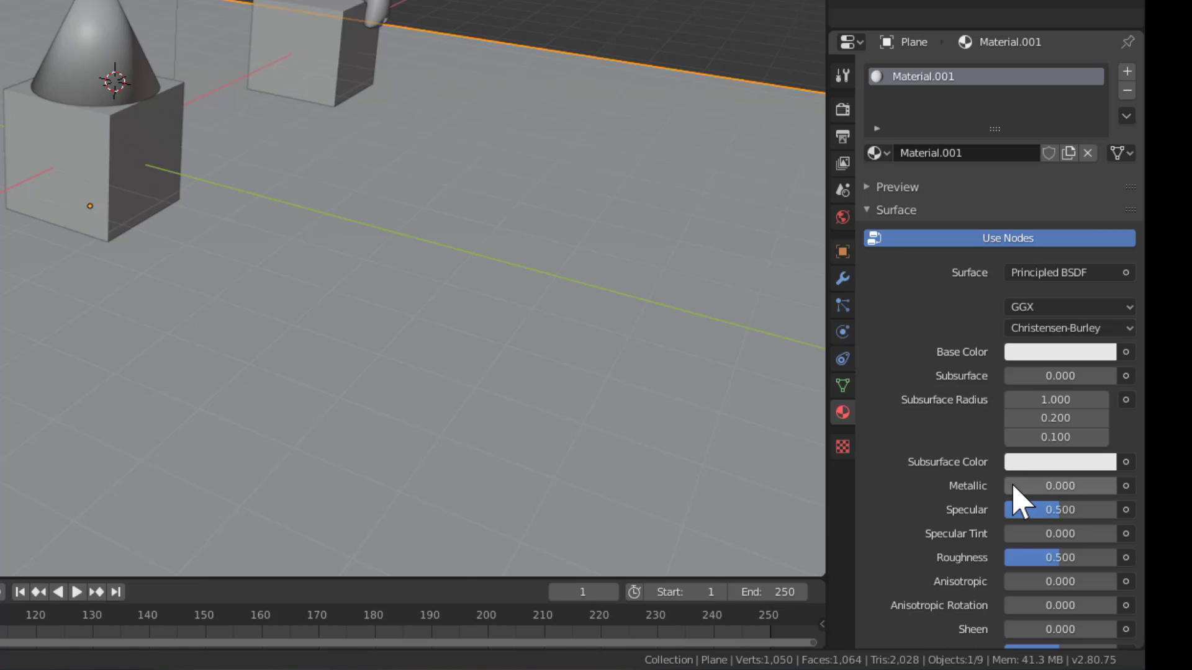
# Set the plane material's metallic value to 1 and its roughness to 0.1.
pyautogui.moveTo(1021, 486); pyautogui.dragTo(1036, 506)
pyautogui.click(1049, 557)
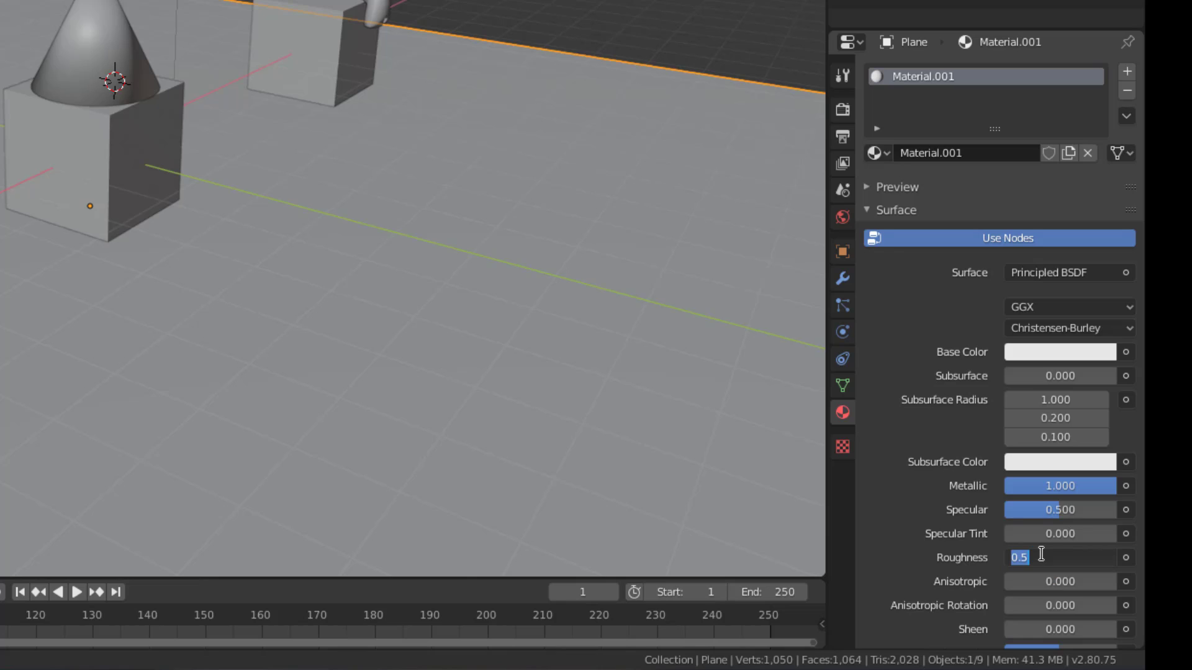
pyautogui.write('0.1')
pyautogui.press('Return')
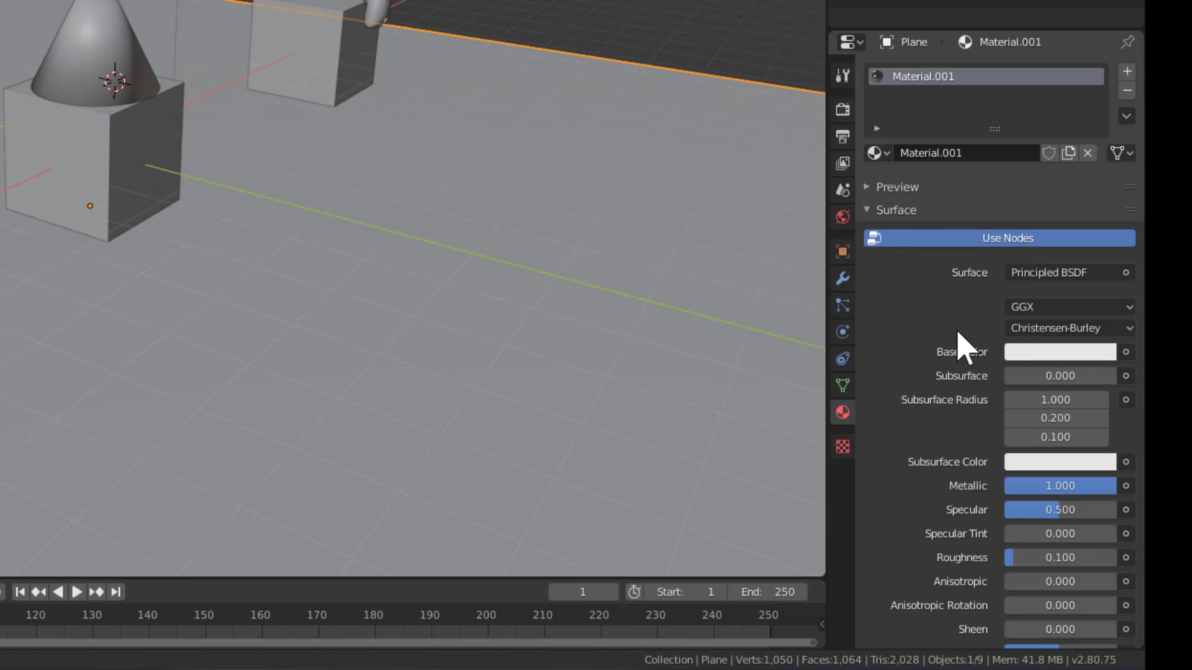
# Show the plane material's preview and try roughness values of 0.4 and 0.2.
pyautogui.click(869, 188)
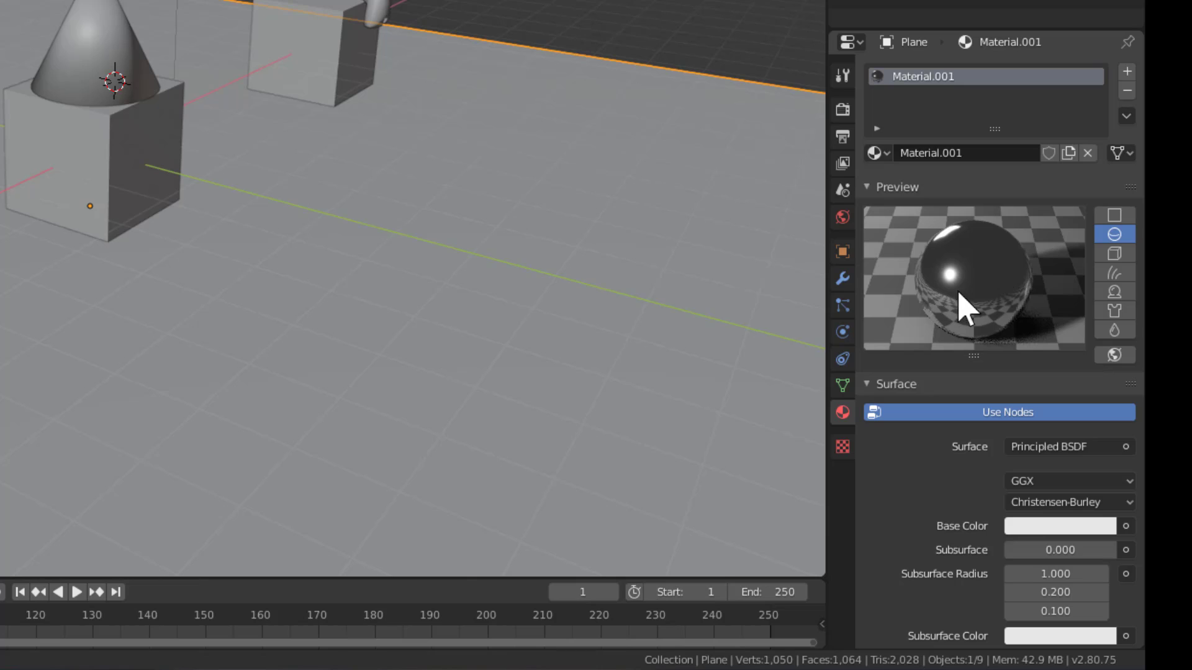
pyautogui.scroll(-2, 929, 515)
pyautogui.scroll(-5, 931, 515)
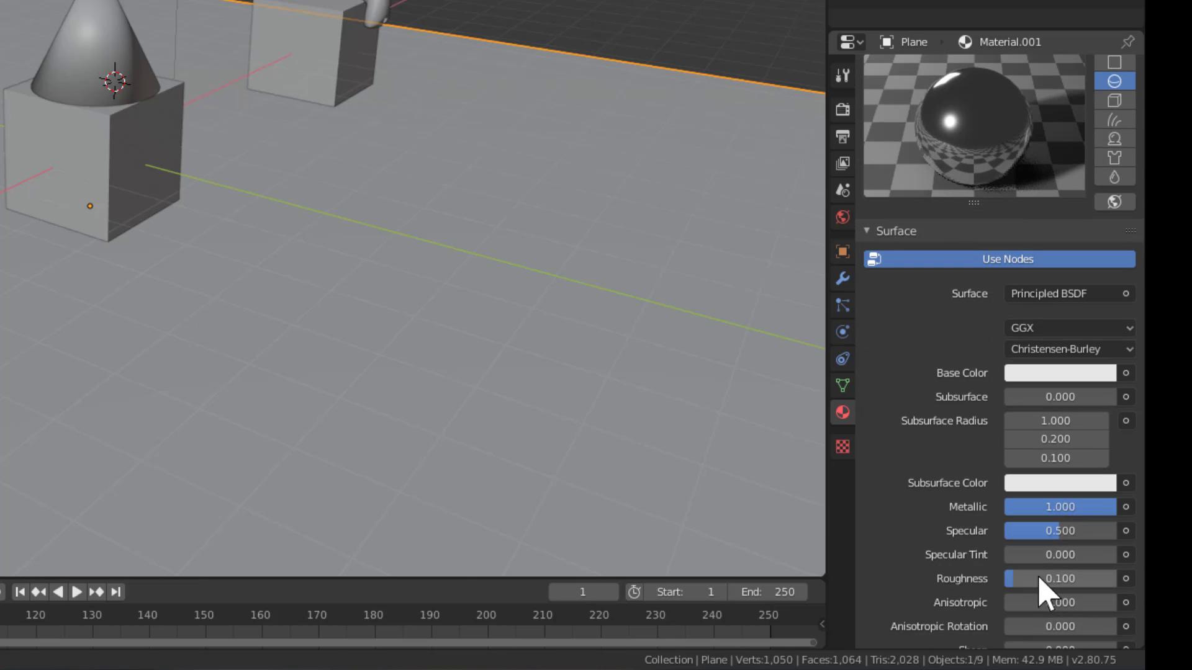
pyautogui.click(1051, 577)
pyautogui.write('0.4')
pyautogui.press('Return')
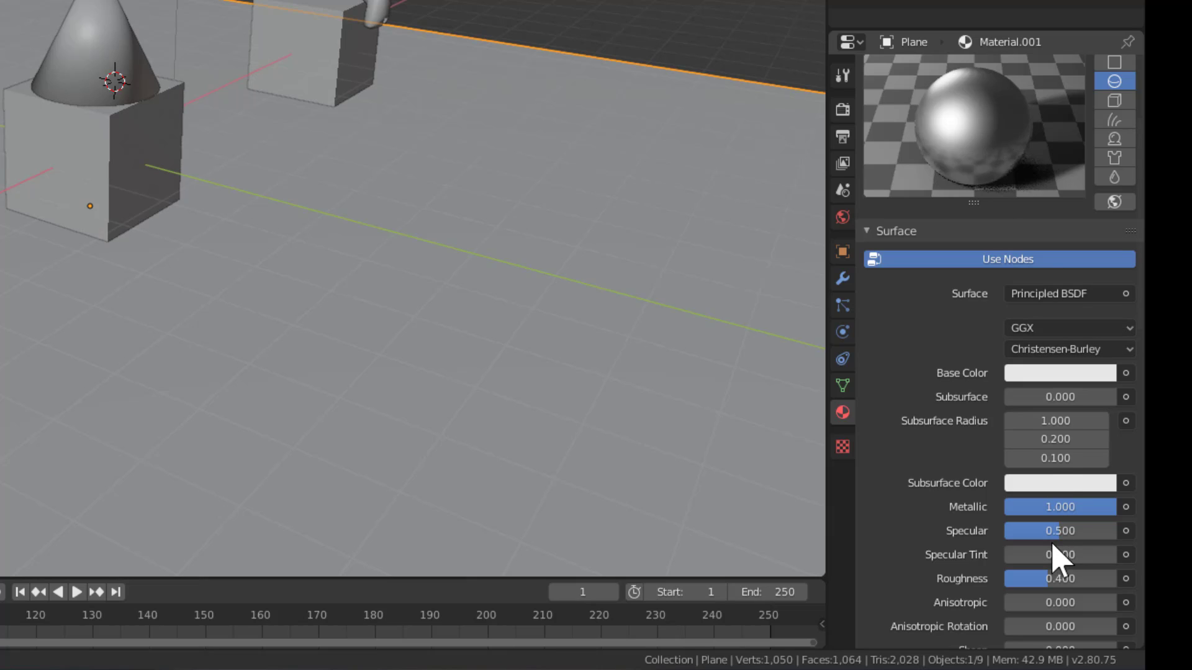
pyautogui.click(1052, 577)
pyautogui.write('0.2')
pyautogui.press('Return')
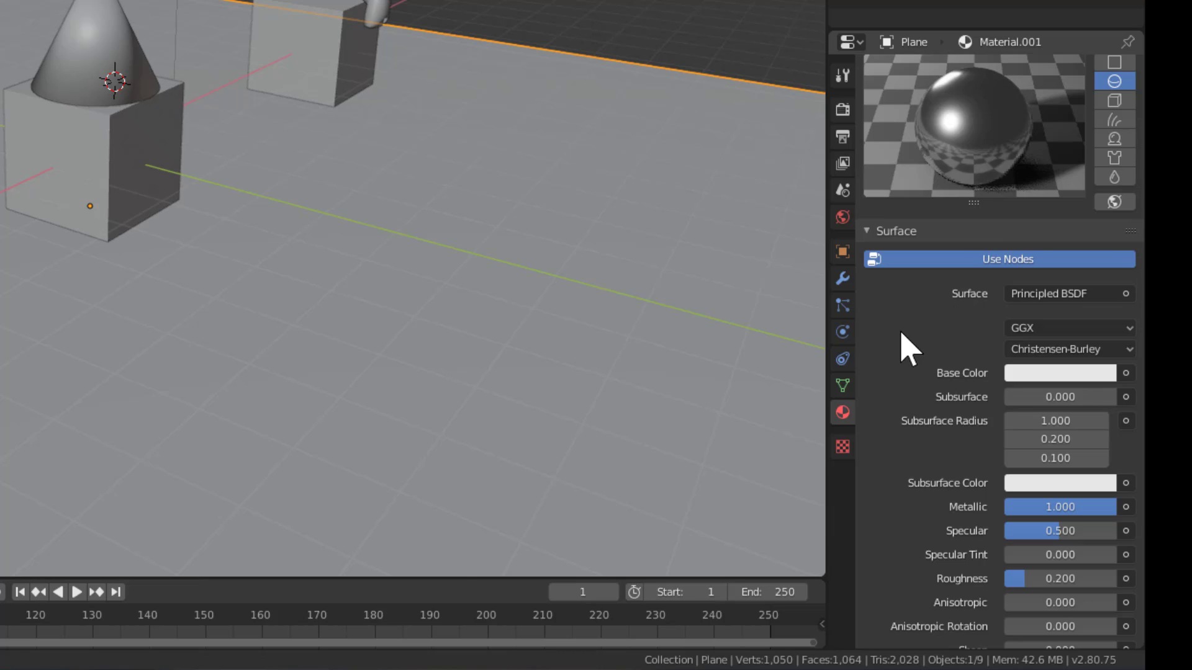
# Show the render settings and switch the viewport to rendered shading.
pyautogui.scroll(5, 905, 342)
pyautogui.click(844, 112)
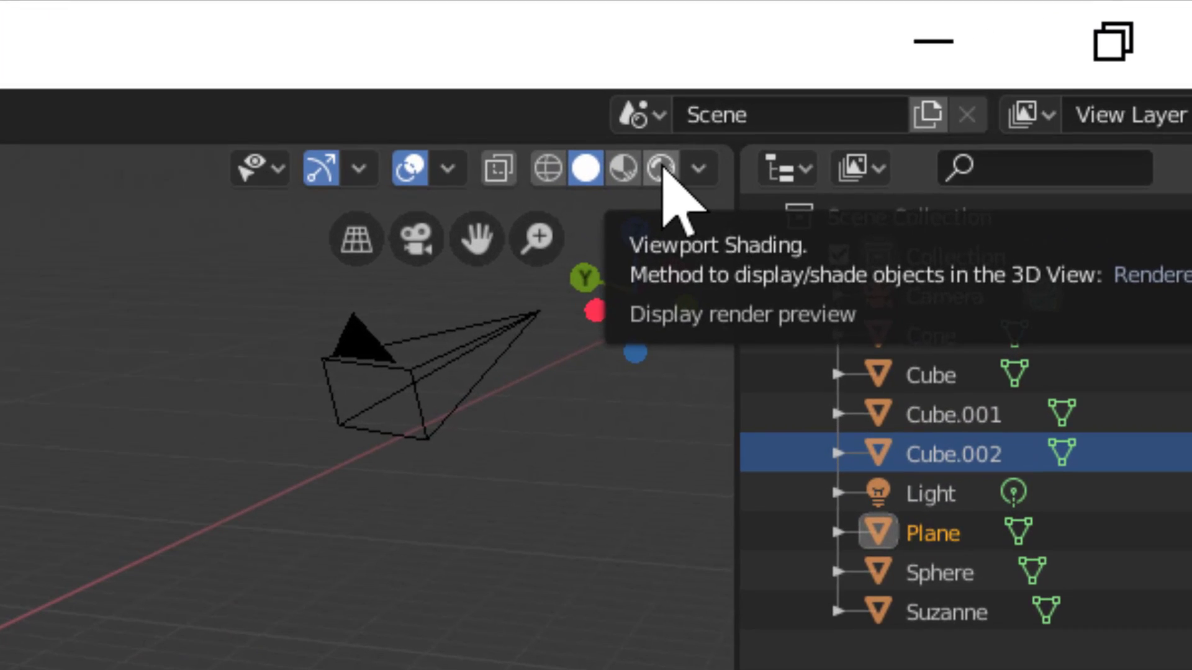
pyautogui.click(662, 168)
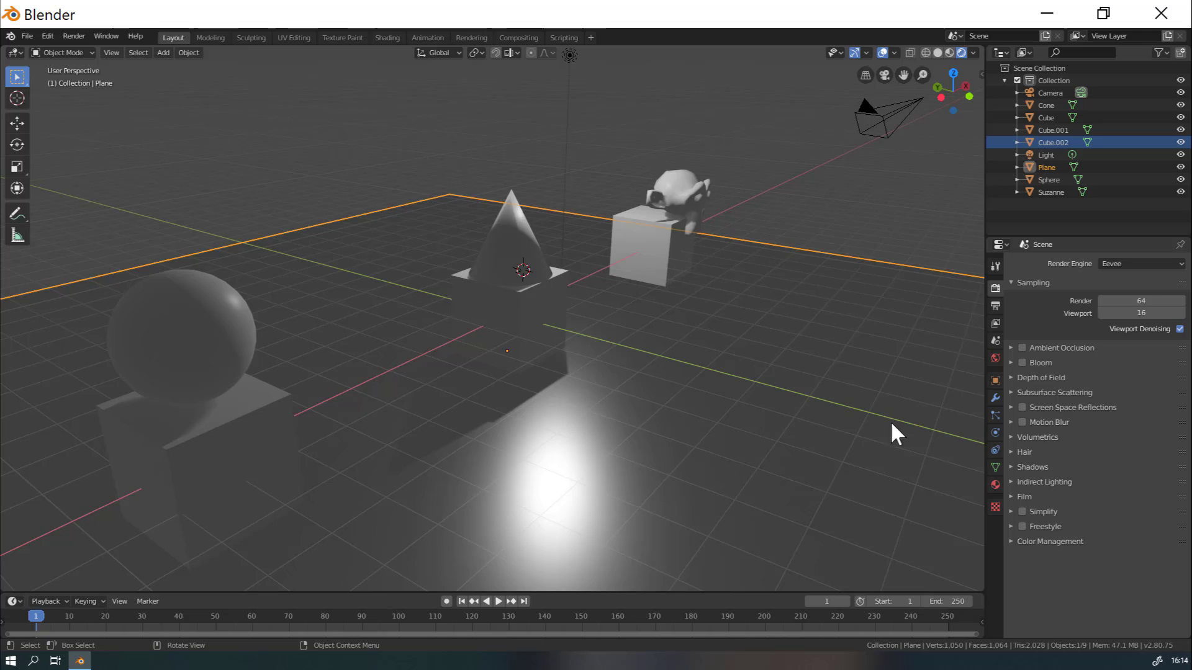
# Change the plane material's base color to a saturated red and set its roughness to 0.1.
pyautogui.click(996, 485)
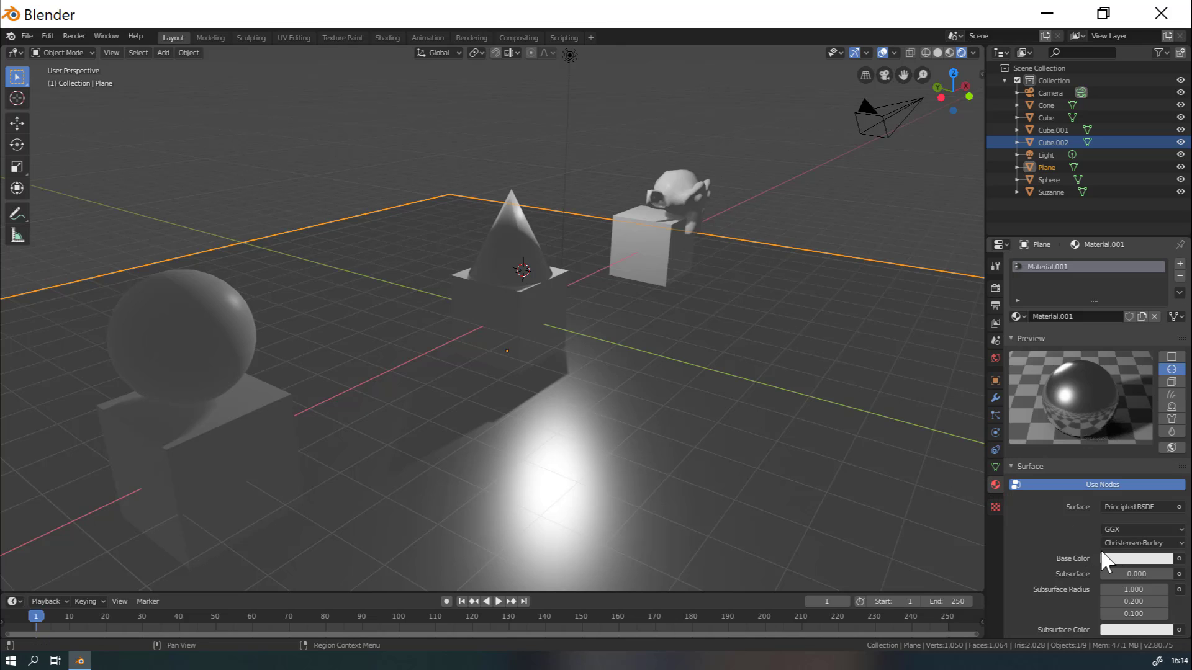
pyautogui.click(1118, 558)
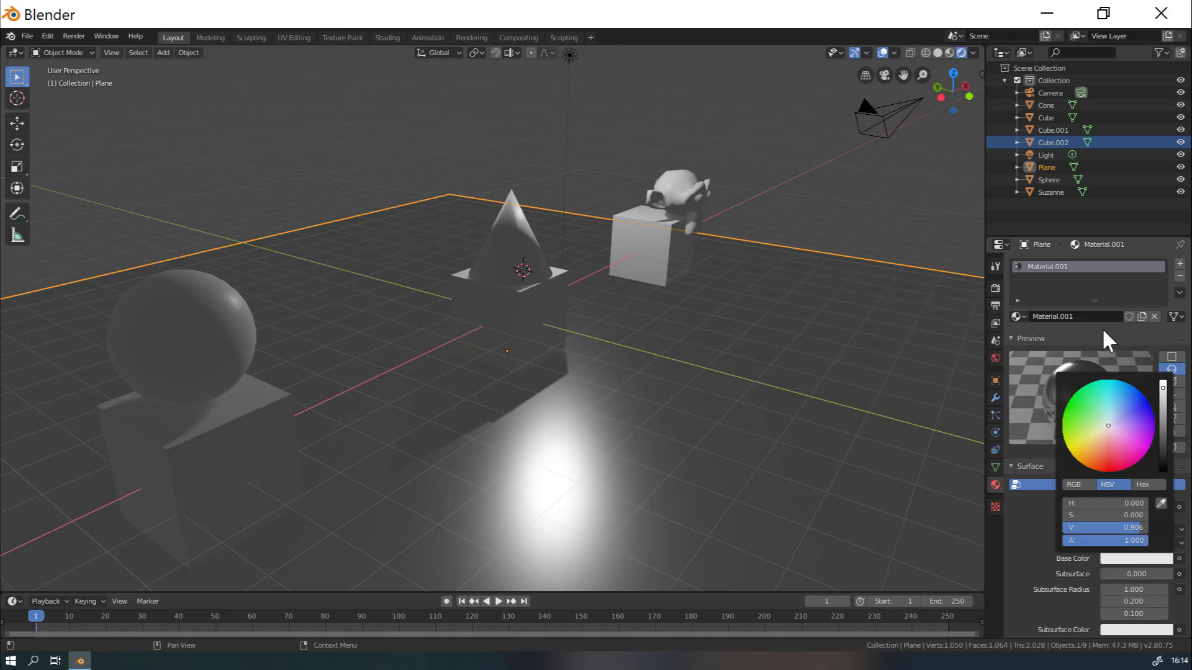
pyautogui.click(1136, 559)
pyautogui.moveTo(1128, 470); pyautogui.dragTo(1106, 472)
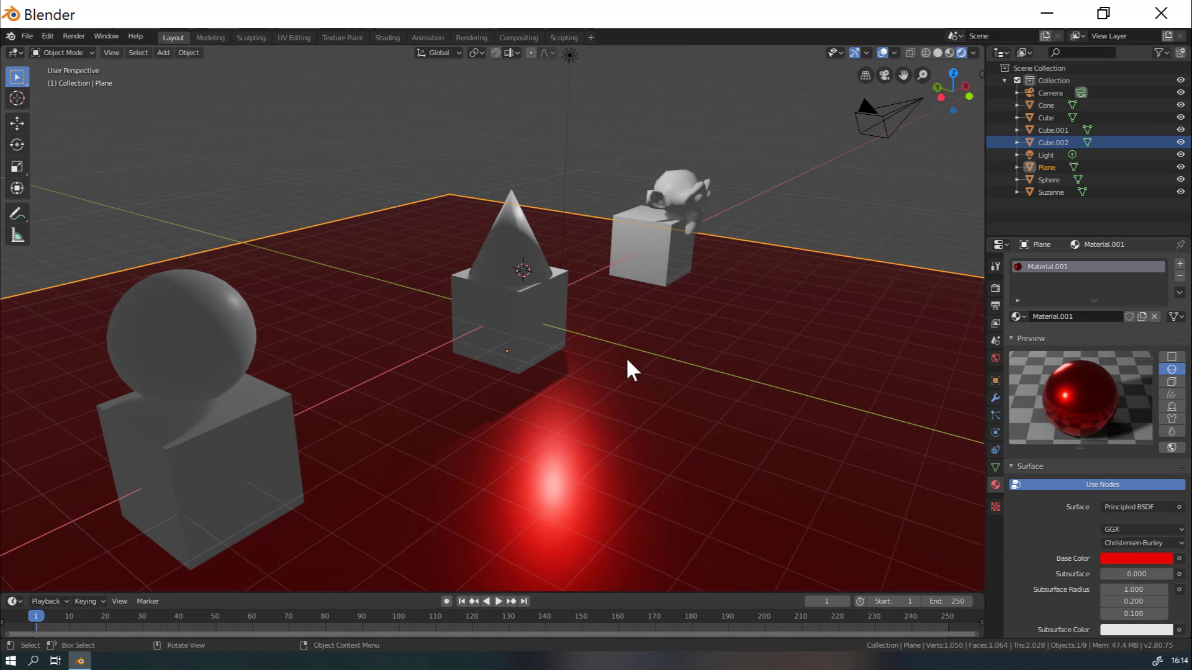
pyautogui.scroll(-4, 1052, 522)
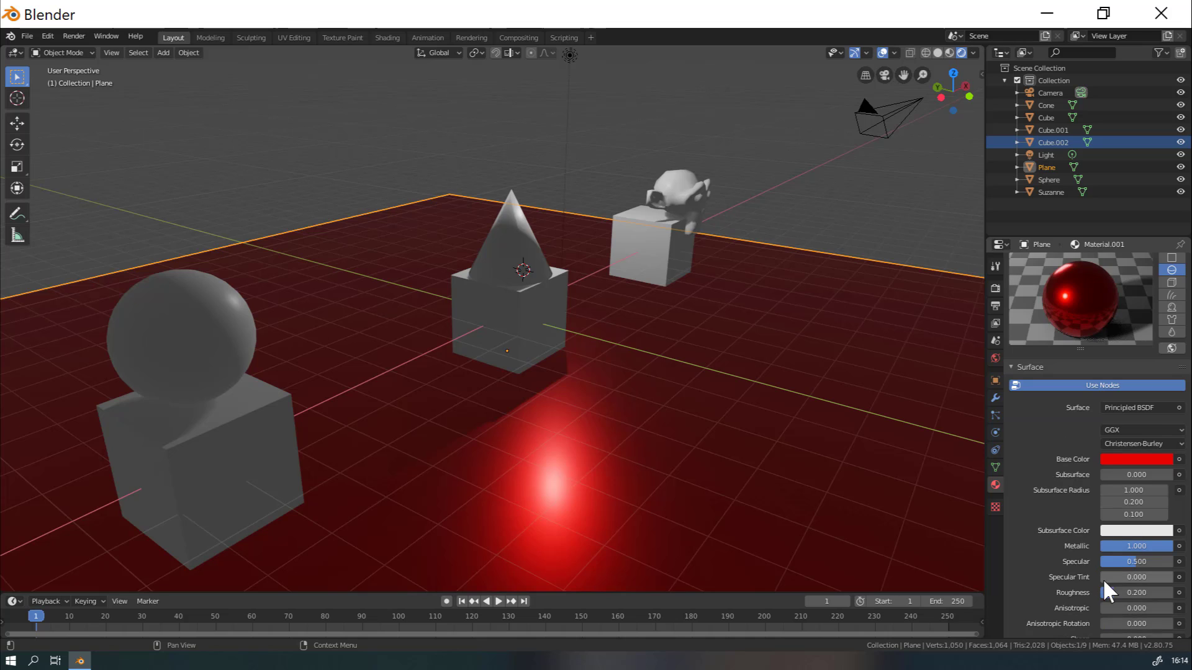
pyautogui.moveTo(1118, 591); pyautogui.dragTo(1108, 591)
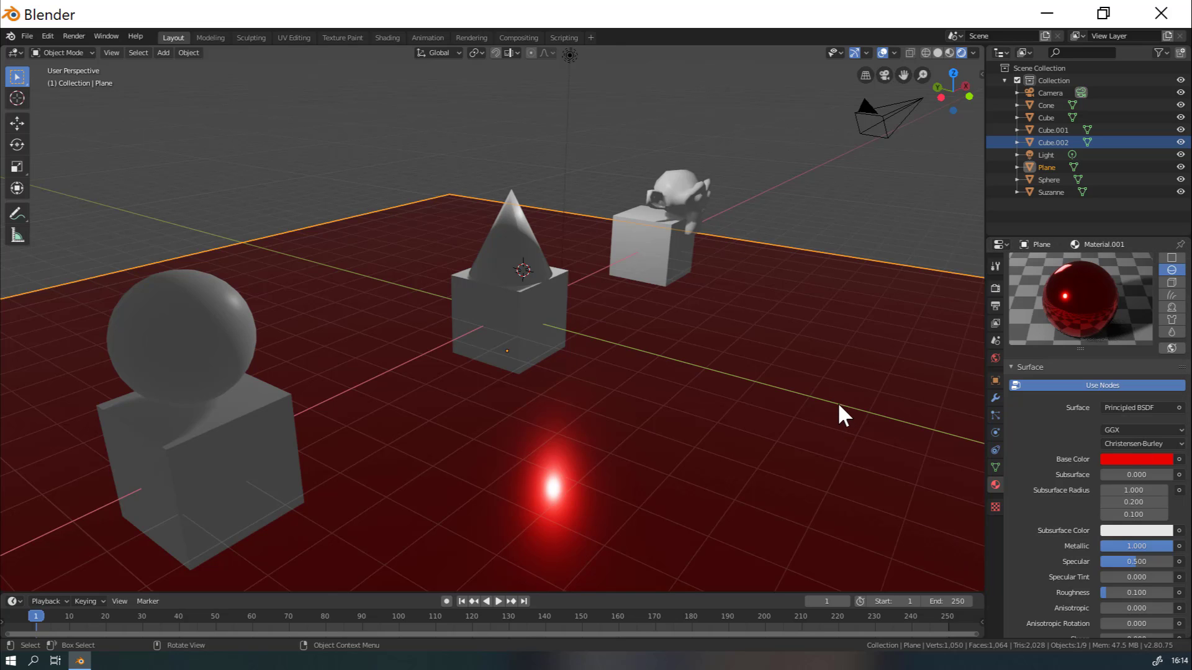
# Add a new material to Cube.001, the cube under the sphere.
pyautogui.click(217, 425)
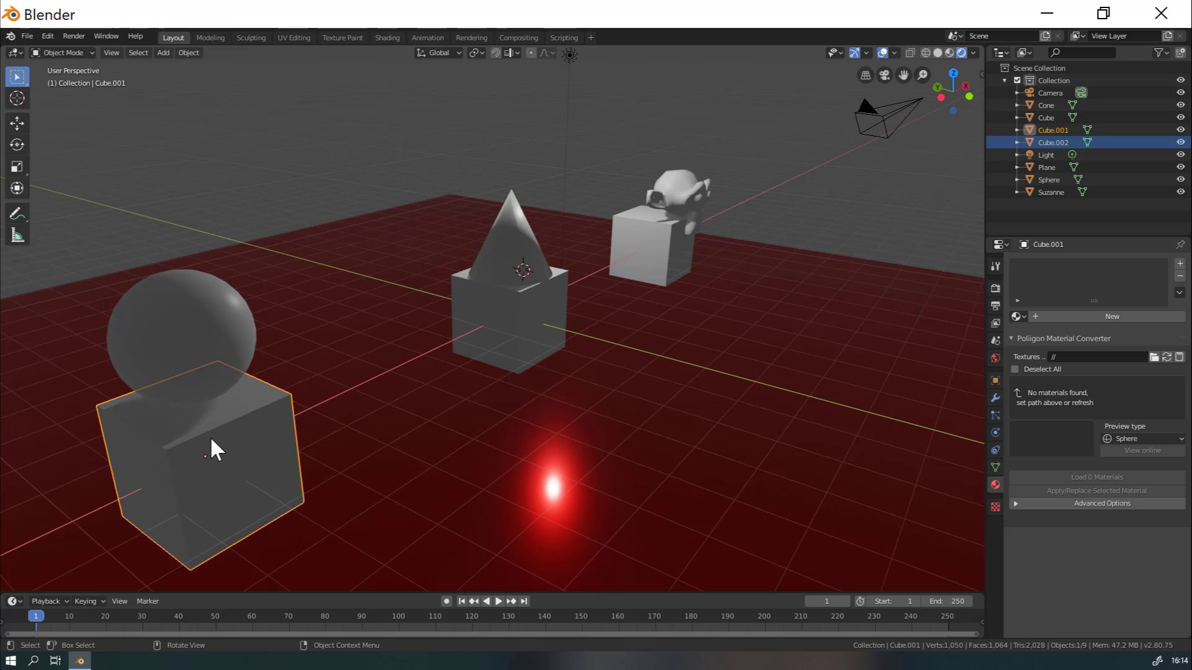
pyautogui.click(1123, 316)
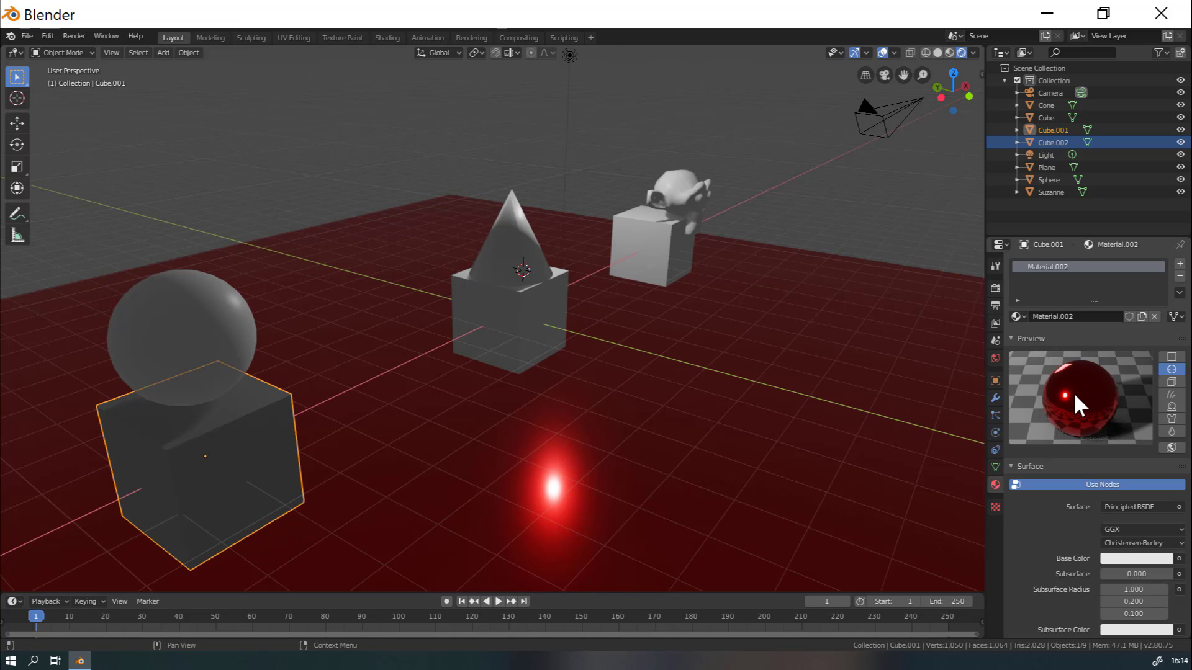
pyautogui.scroll(-1, 1051, 534)
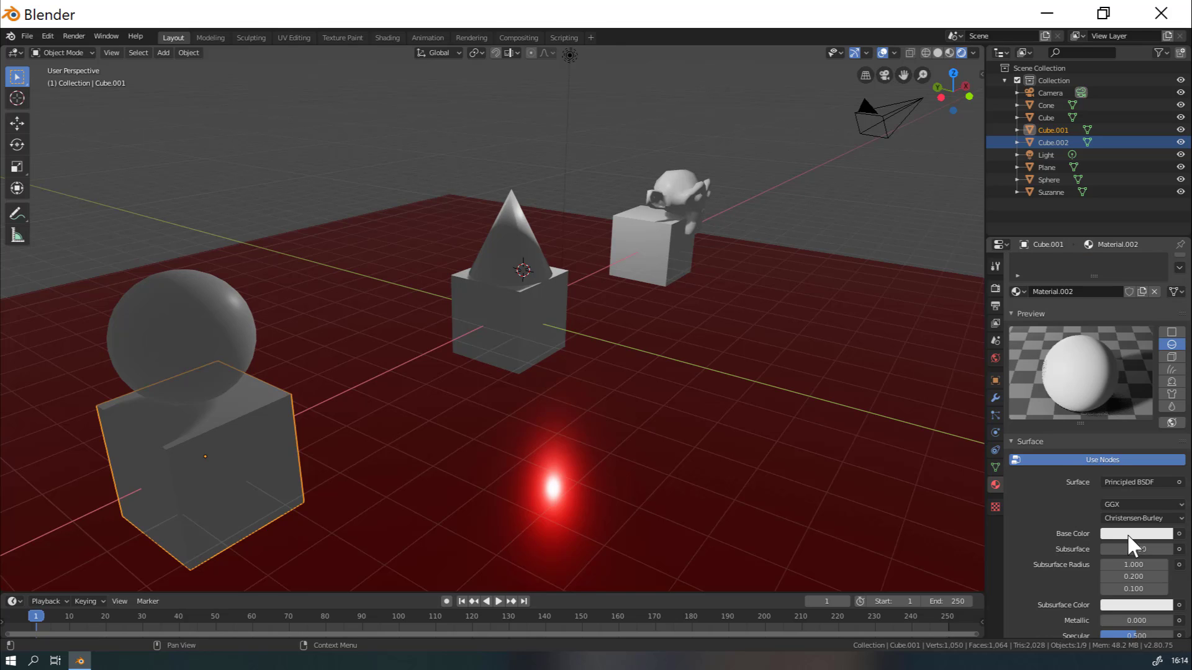
# Change the base color of the material on the cube under the sphere to a saturated blue.
pyautogui.click(1127, 534)
pyautogui.click(1151, 383)
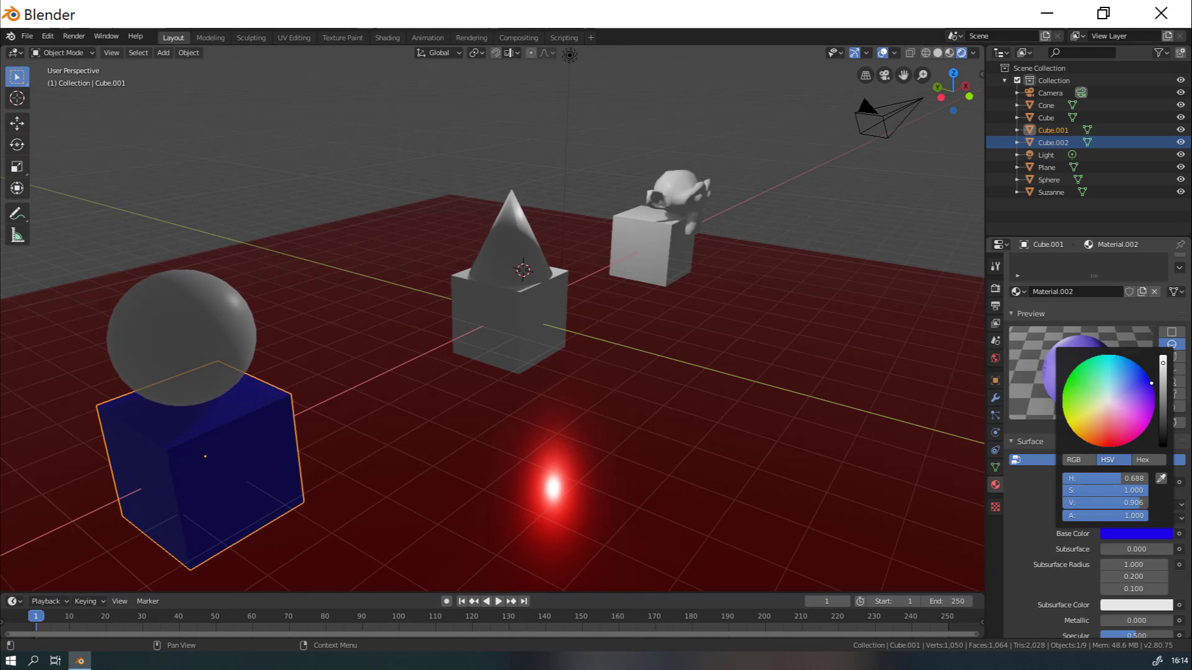
pyautogui.scroll(-4, 1021, 493)
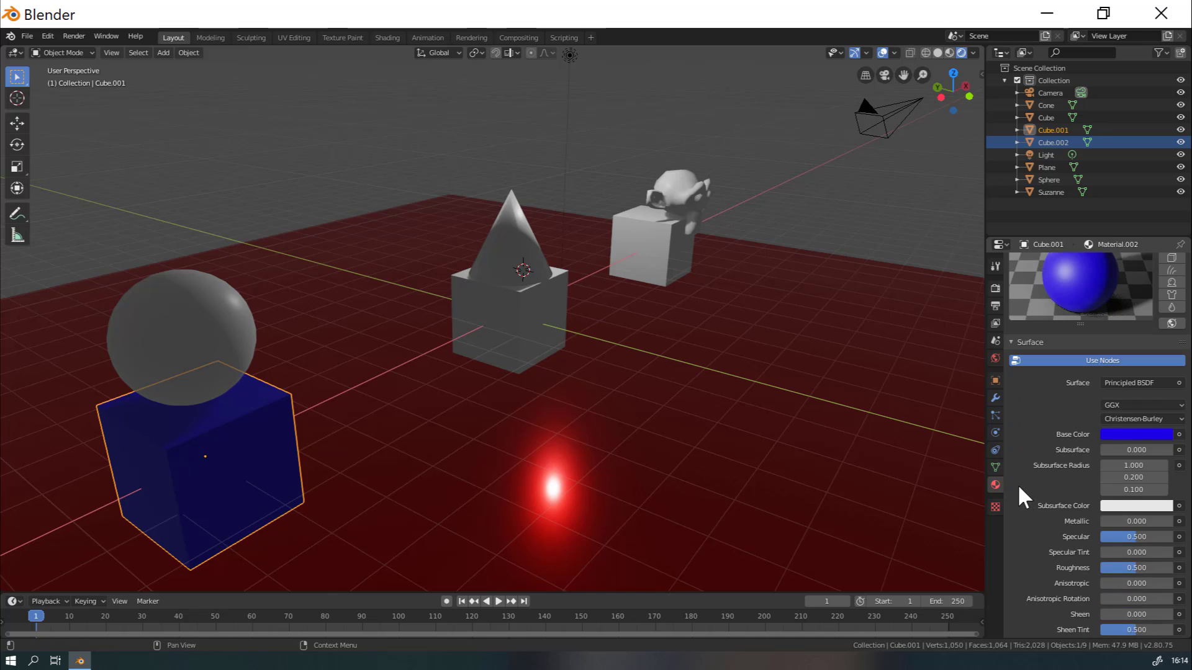
# Add a new material to the cube under the cone and make its base color green.
pyautogui.click(542, 318)
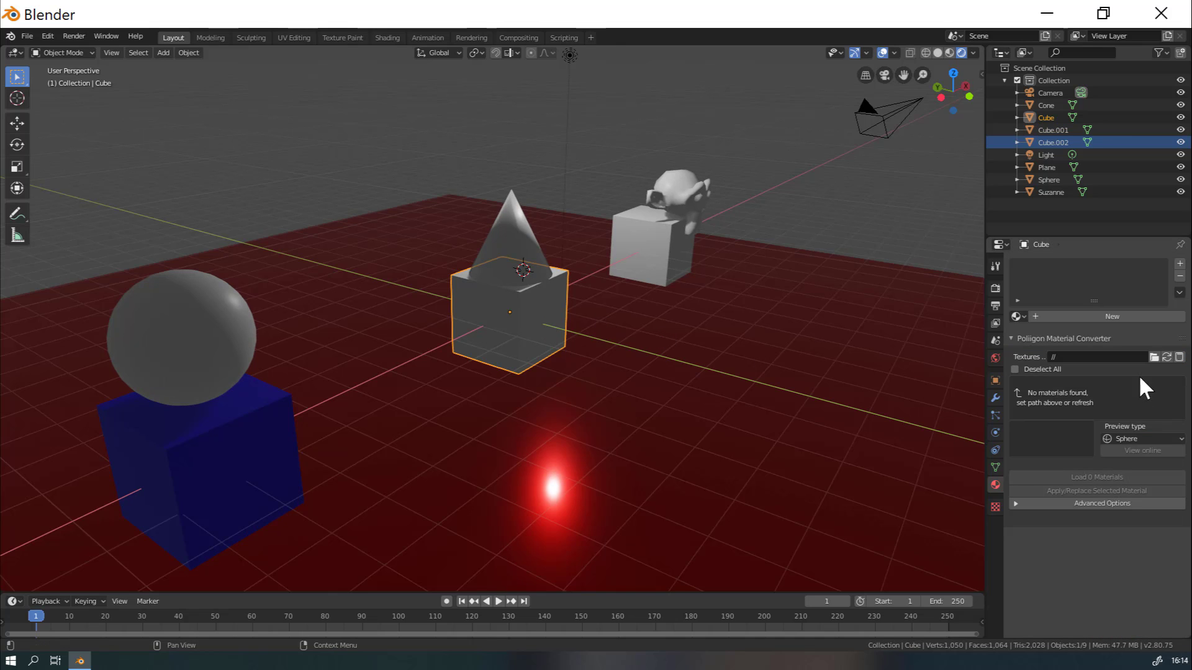
pyautogui.click(1154, 317)
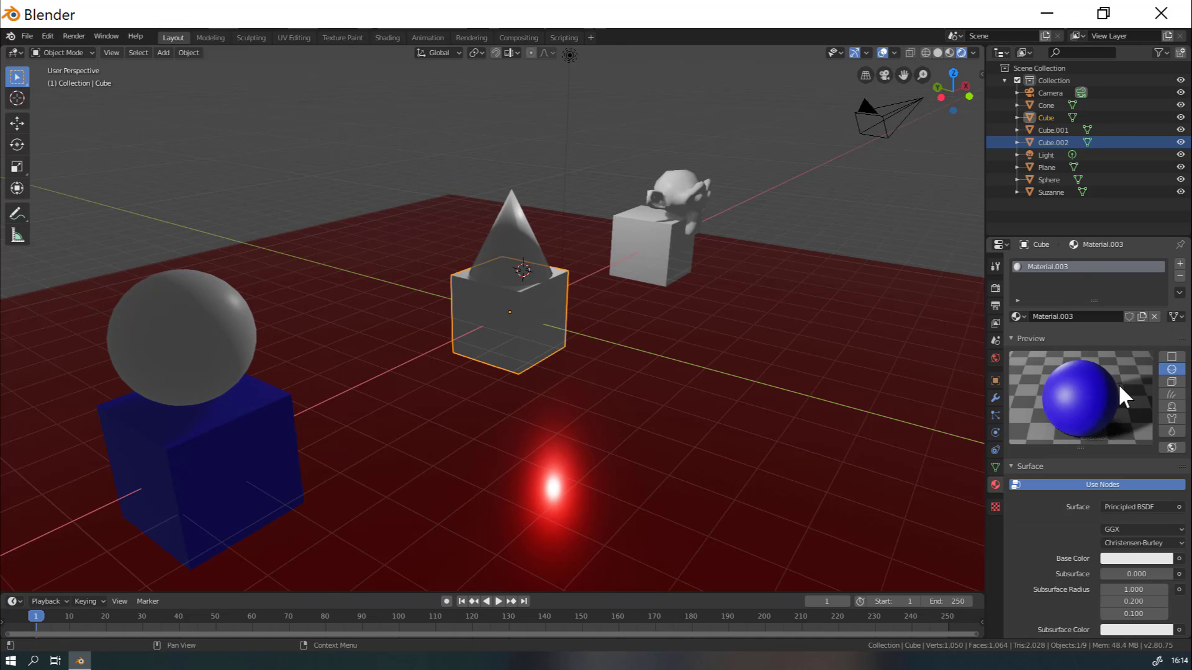
pyautogui.click(1127, 559)
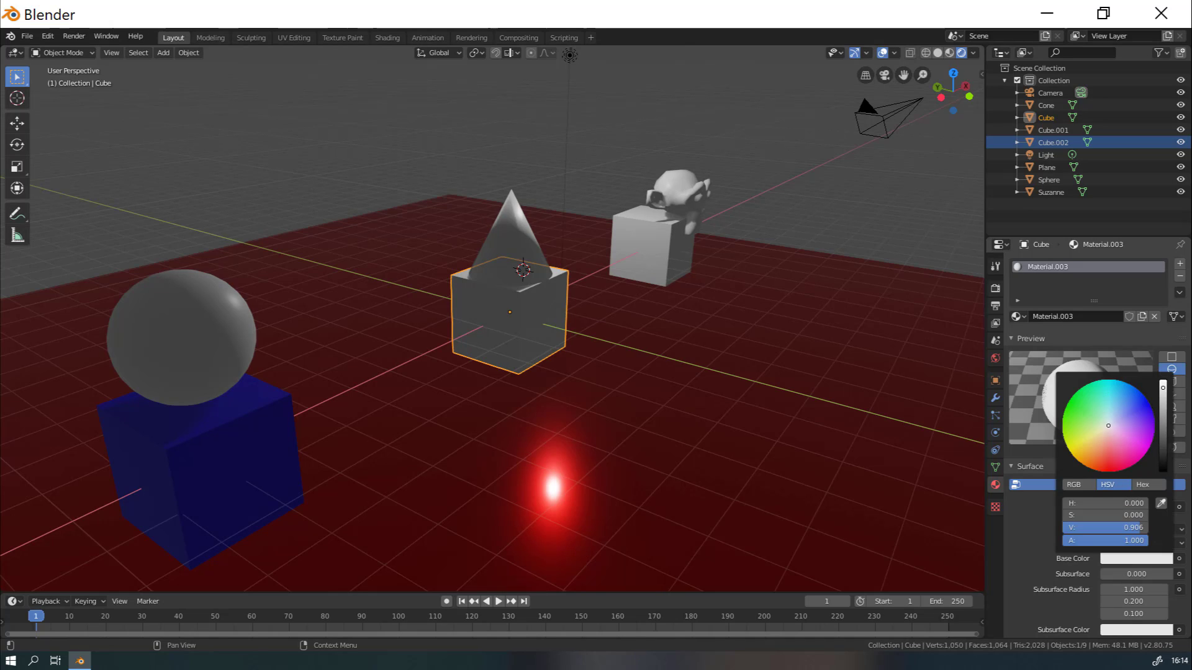
pyautogui.click(1090, 393)
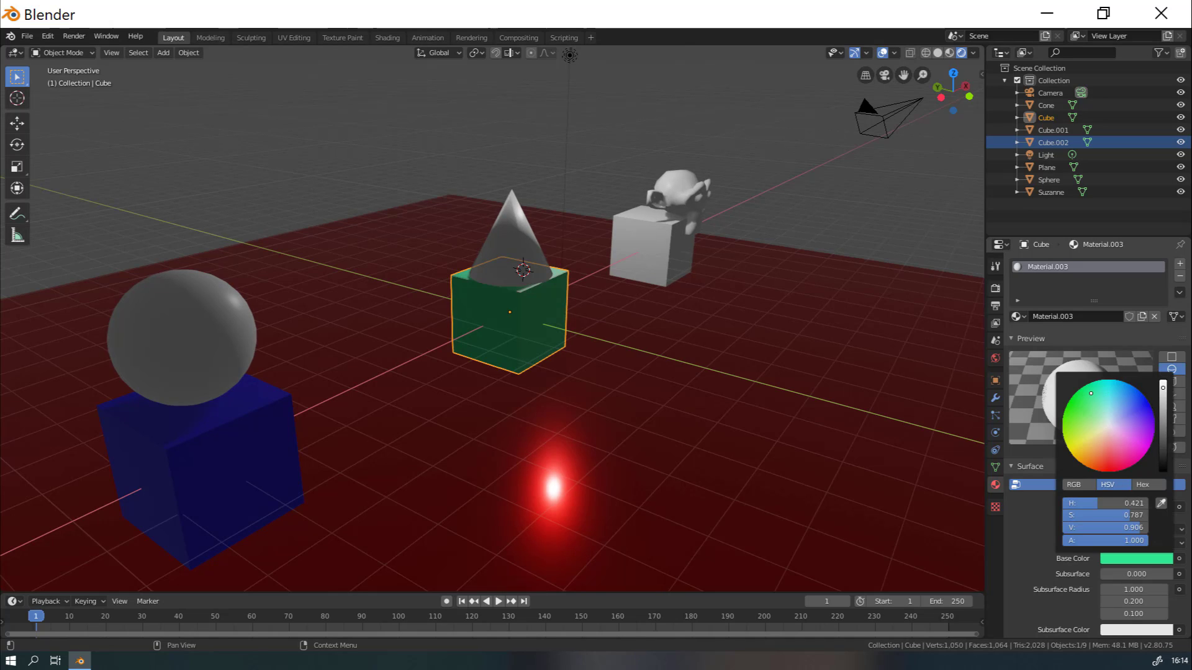
# Add a new material to the cube under the monkey head and make its base color yellow.
pyautogui.click(648, 247)
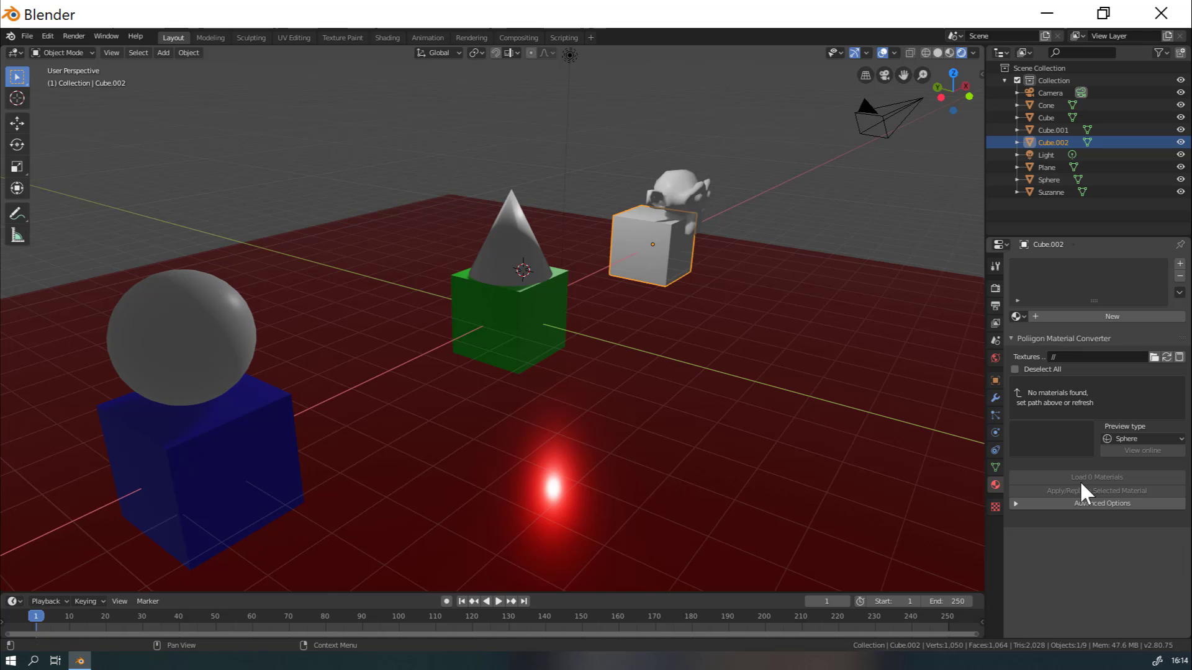
pyautogui.click(1133, 316)
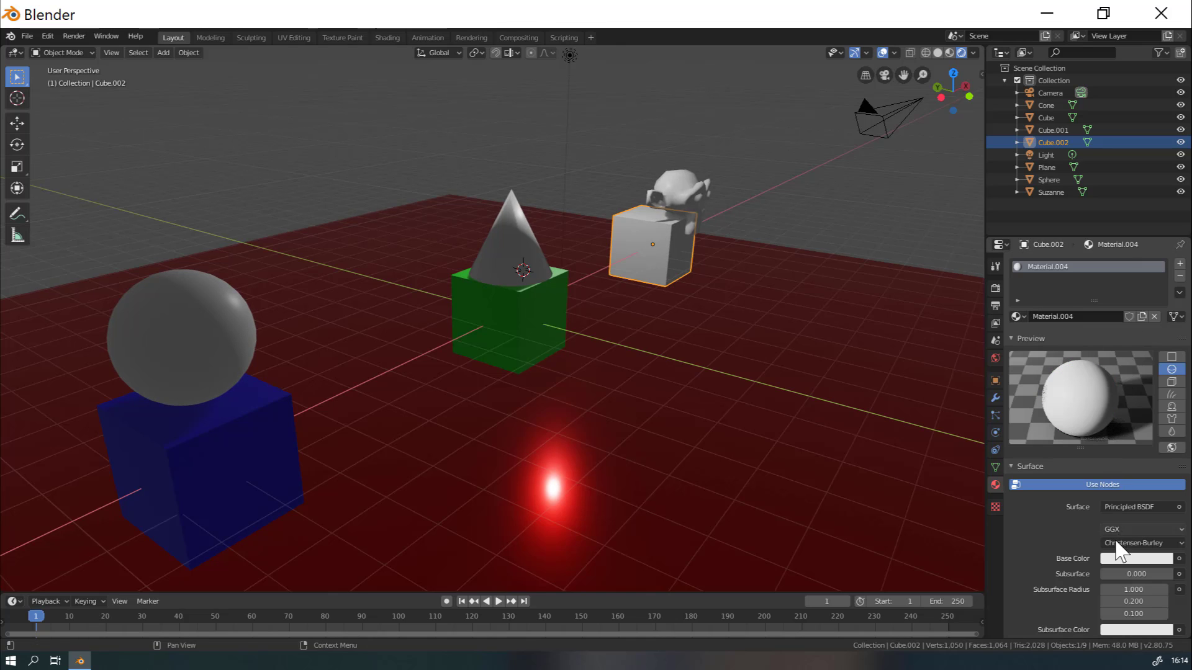
pyautogui.click(1110, 560)
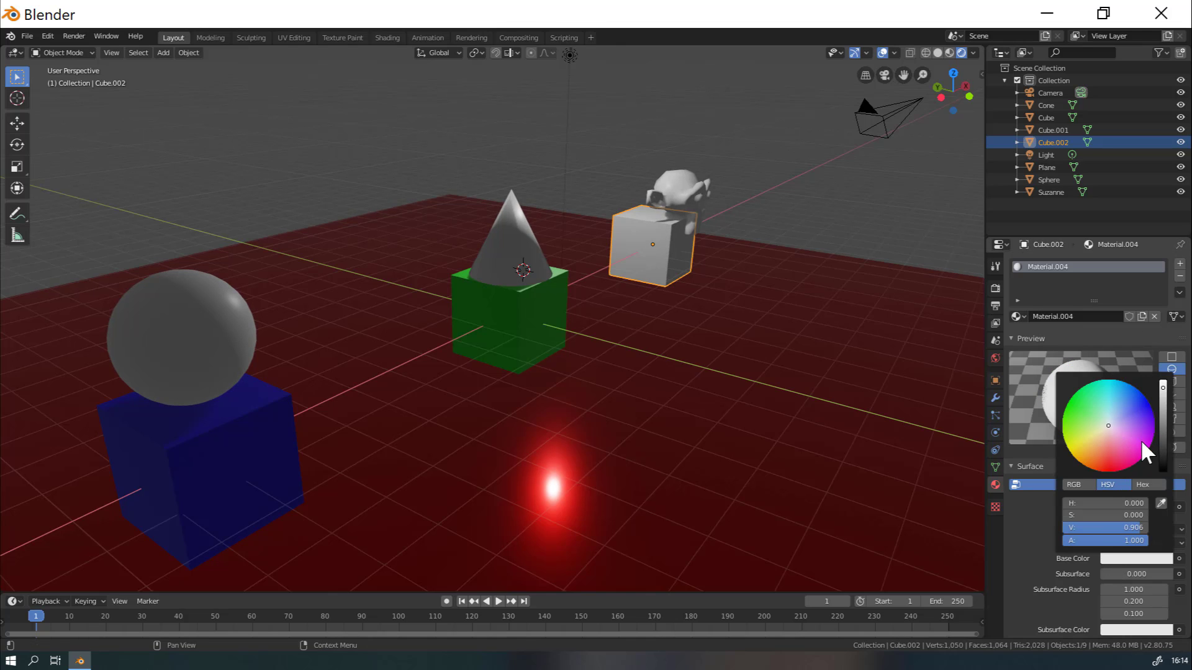
pyautogui.moveTo(1091, 459); pyautogui.dragTo(1071, 456)
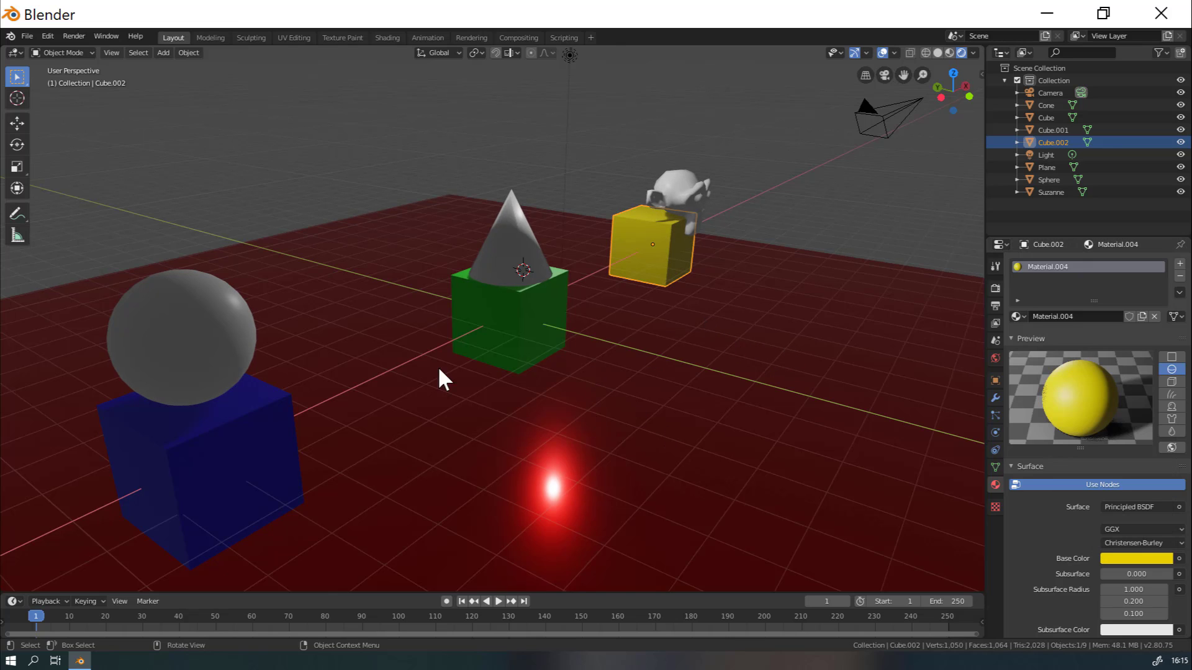
# Add a new material to the sphere and set its metallic value to 1.0.
pyautogui.click(179, 343)
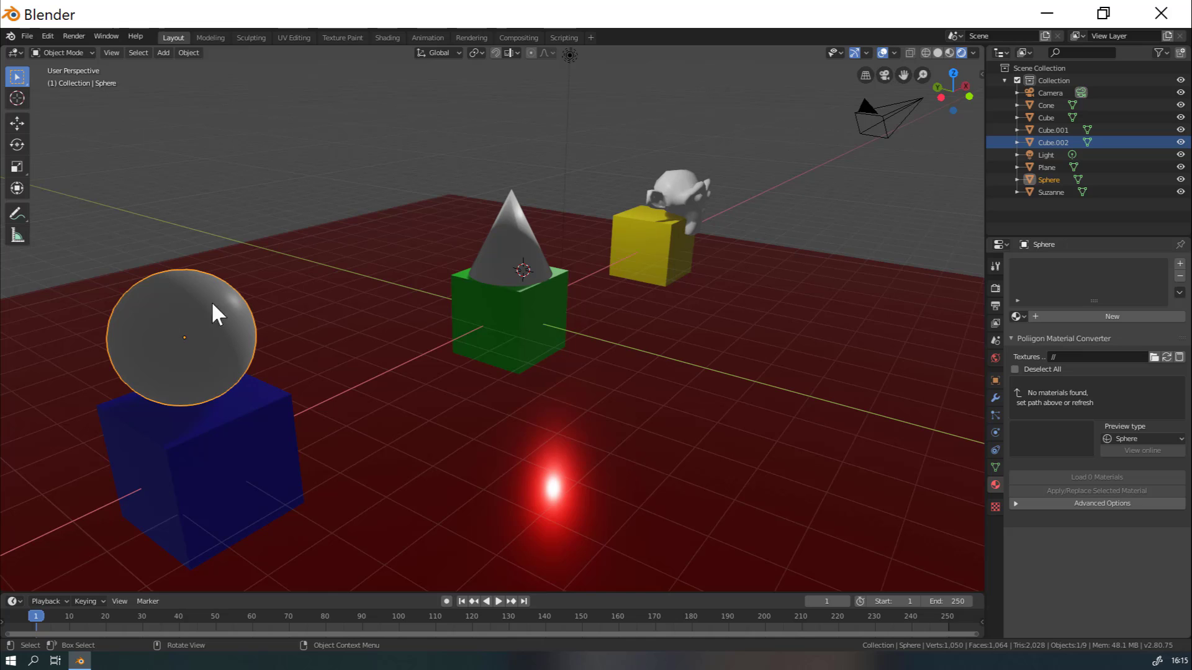
pyautogui.click(1113, 317)
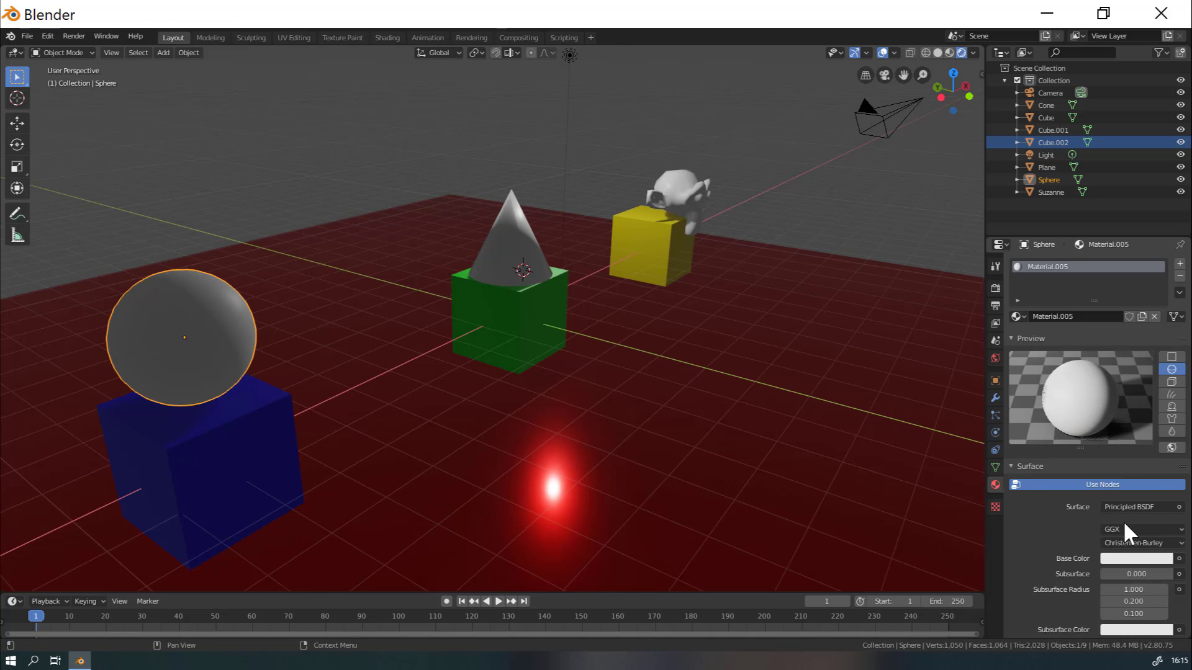
pyautogui.scroll(-3, 1055, 545)
pyautogui.scroll(-2, 1070, 538)
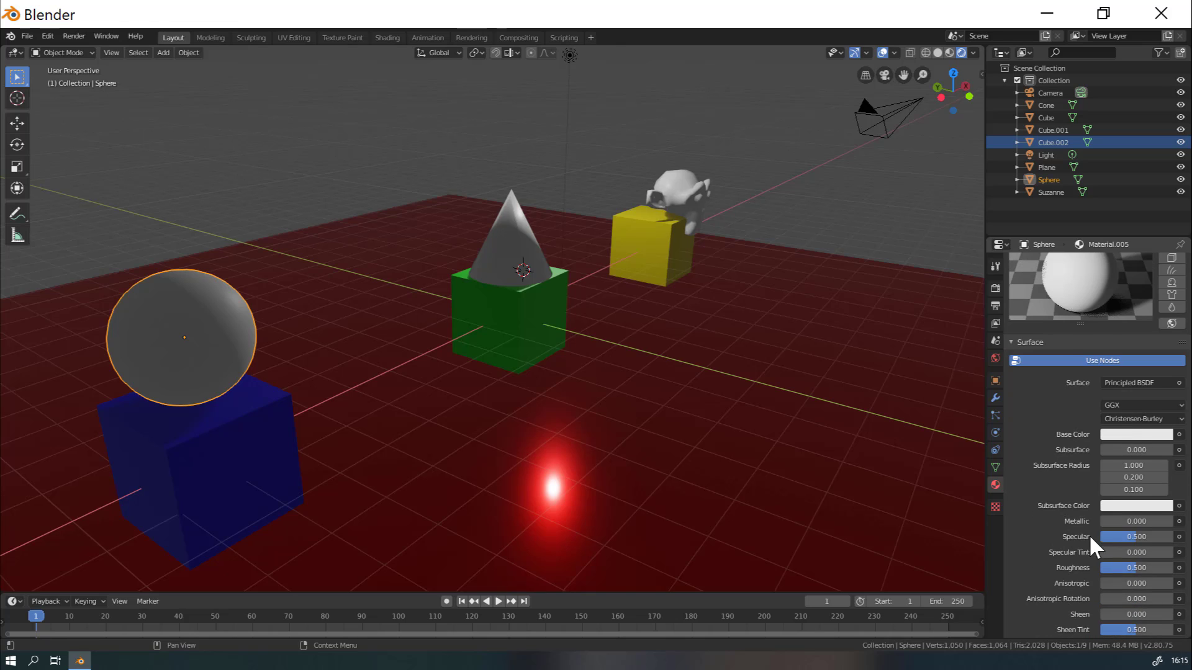
pyautogui.moveTo(1104, 520); pyautogui.dragTo(1157, 515)
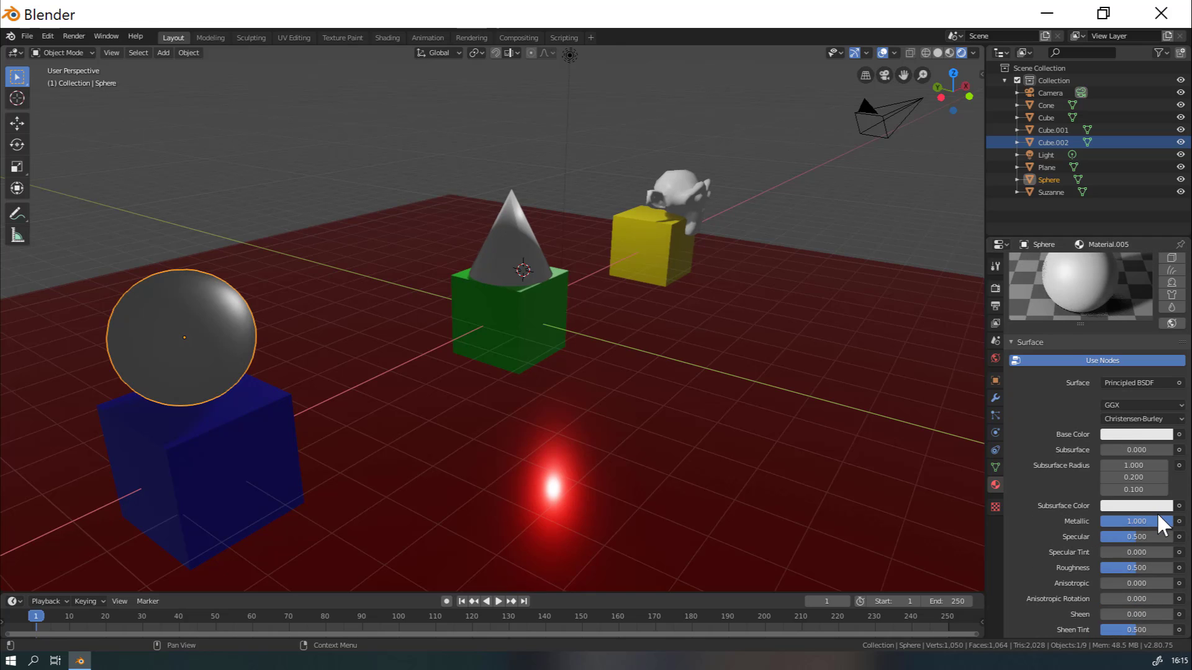
# Change the sphere material's base color to a light violet-blue and set its roughness to 0.1.
pyautogui.click(1127, 436)
pyautogui.click(1126, 290)
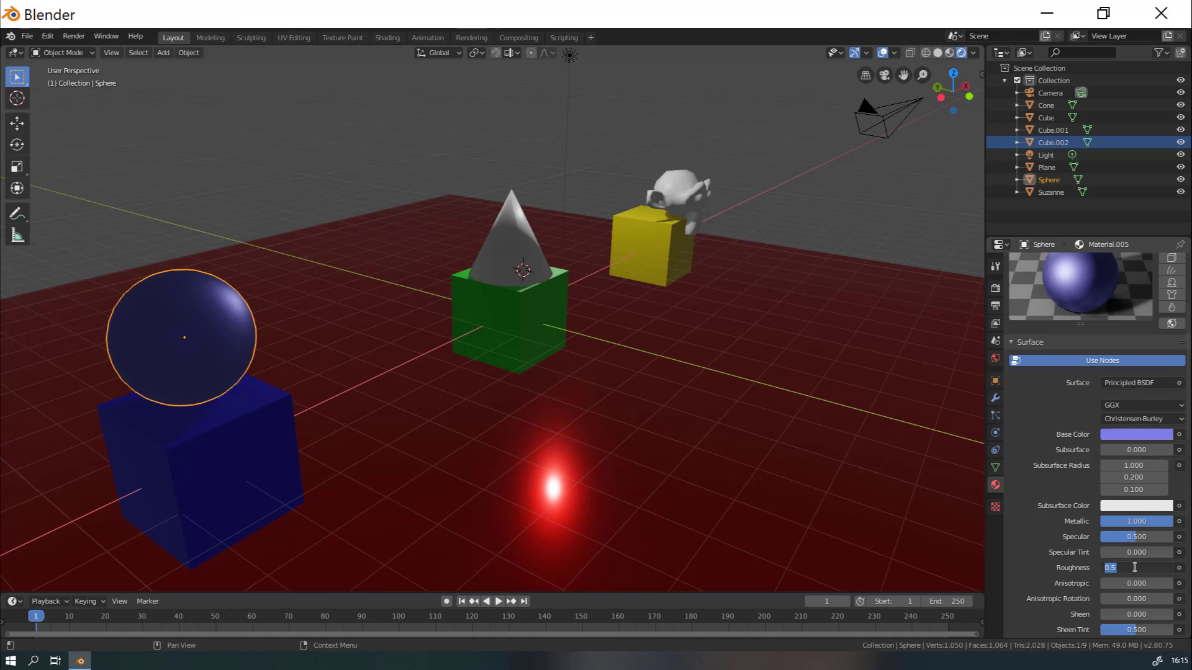
pyautogui.write('0.1')
pyautogui.press('Return')
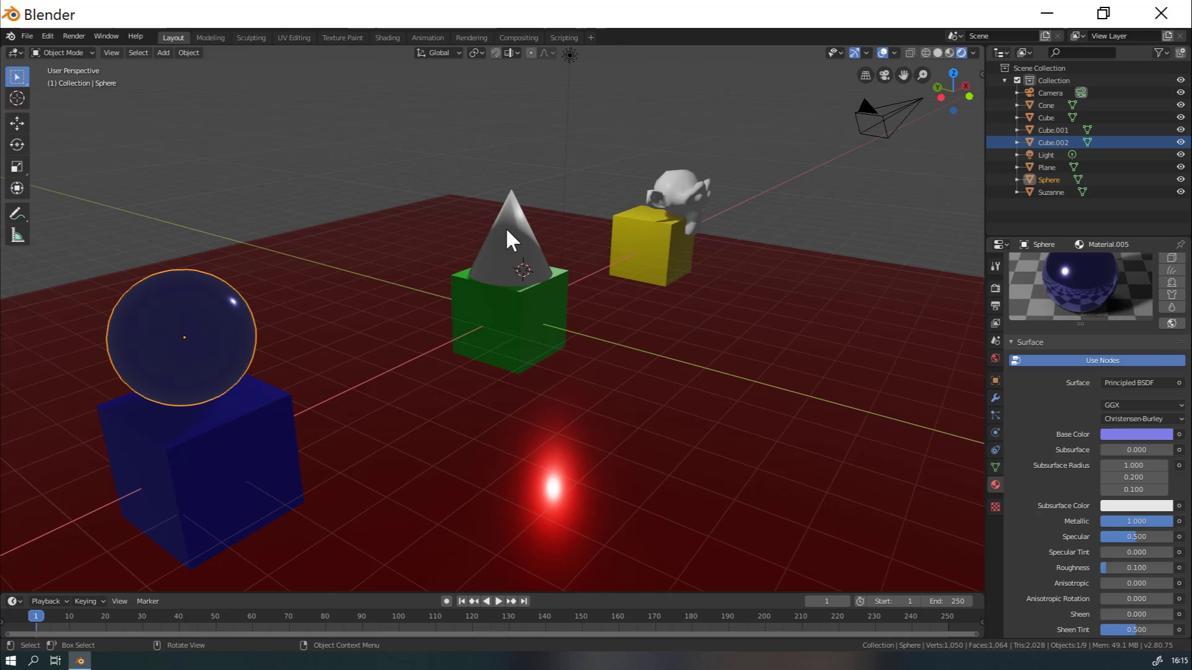
# Give the cone a new material with a cyan base color and a roughness of 0.
pyautogui.click(507, 231)
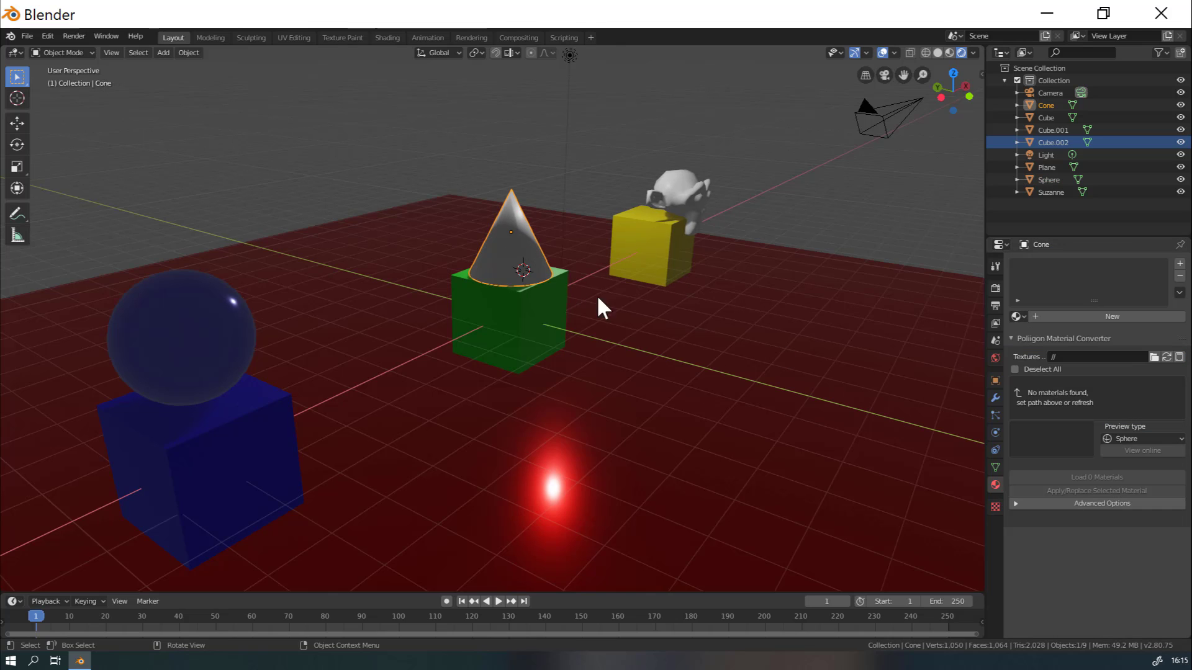
pyautogui.click(1144, 316)
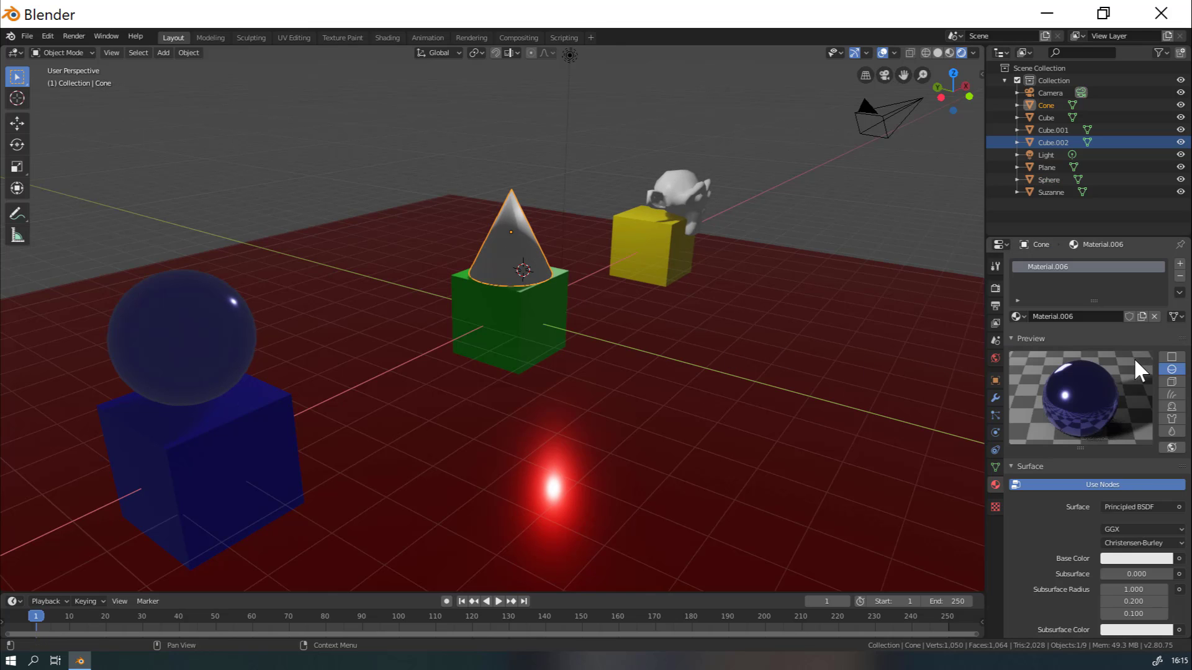
pyautogui.click(1138, 559)
pyautogui.click(1111, 388)
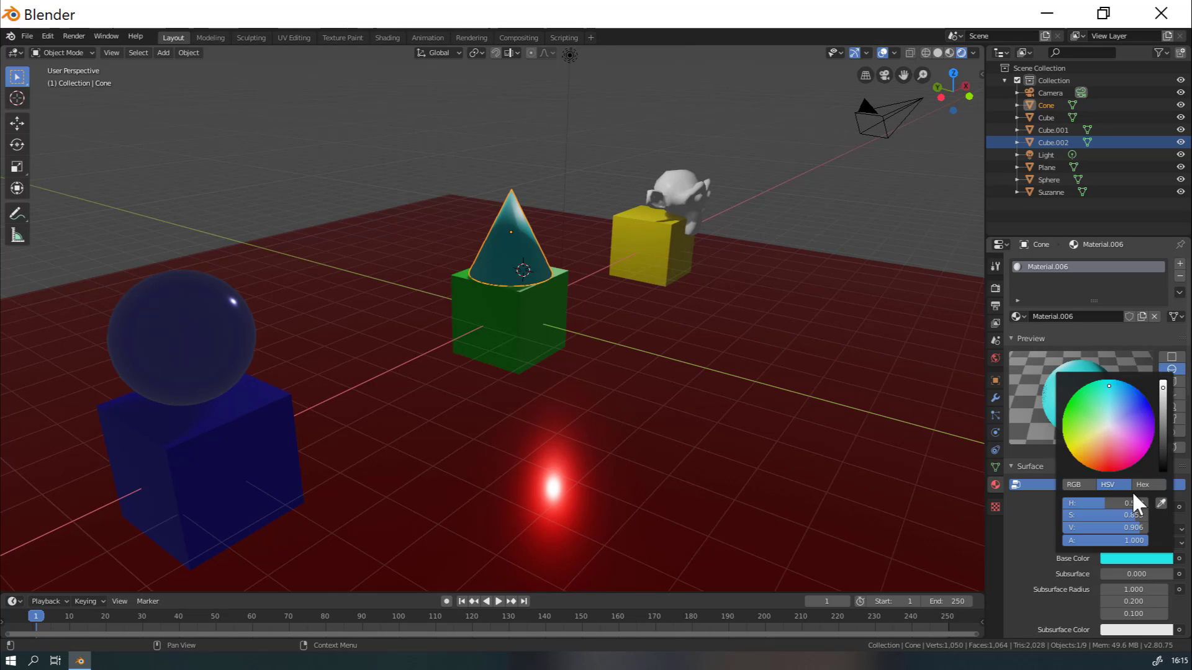
pyautogui.scroll(-2, 1009, 551)
pyautogui.scroll(-1, 1014, 532)
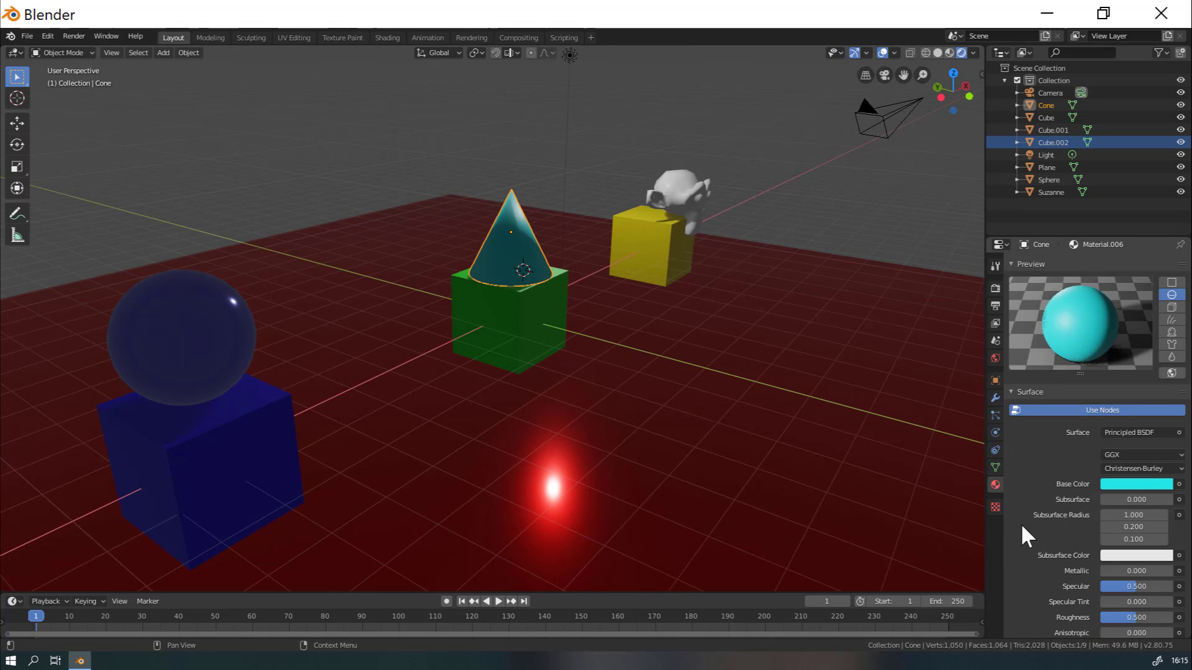
pyautogui.moveTo(1130, 617); pyautogui.dragTo(1097, 618)
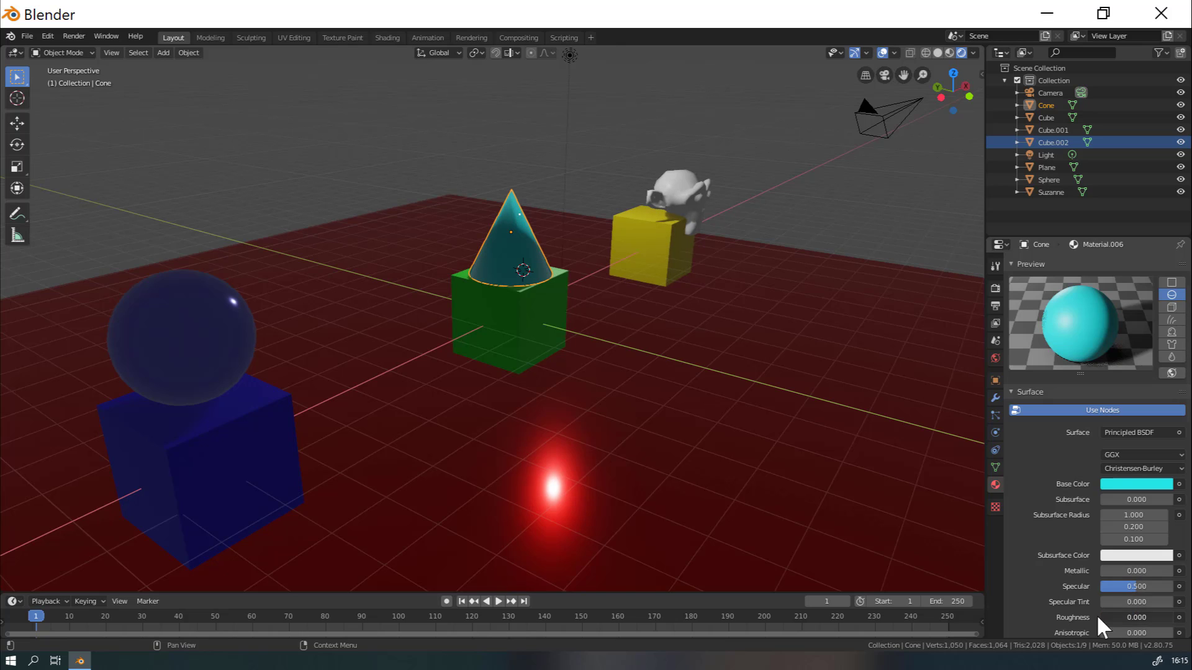
# Give the monkey head a new material with a light purple base color, and deselect it.
pyautogui.click(675, 197)
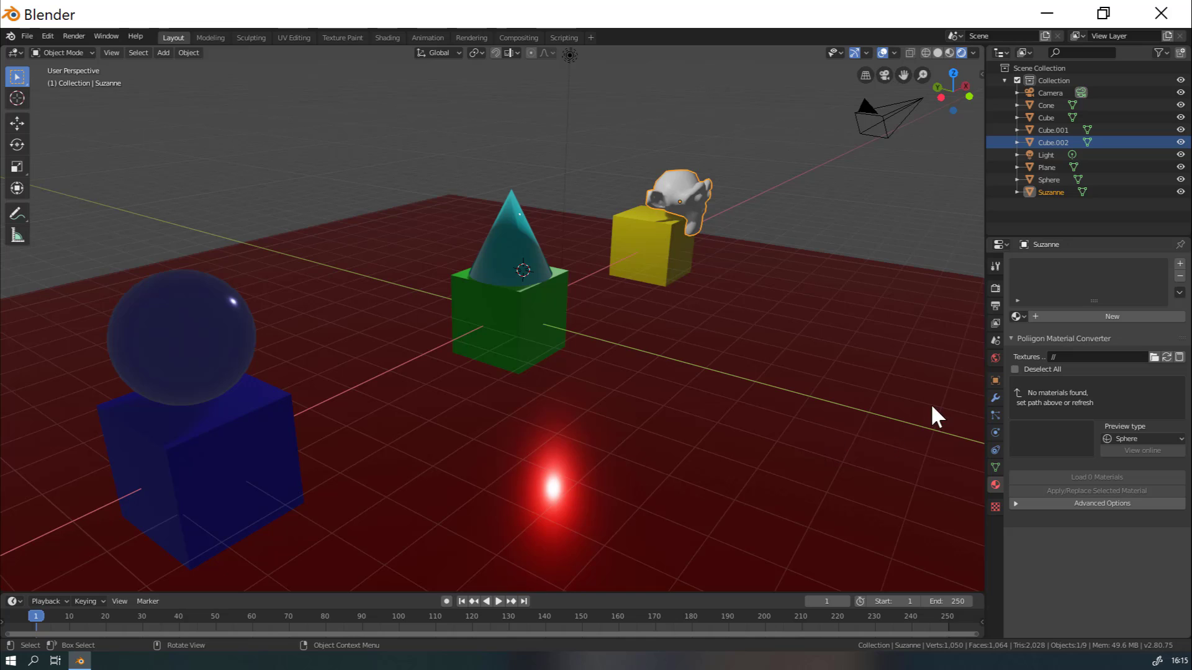
pyautogui.click(1084, 314)
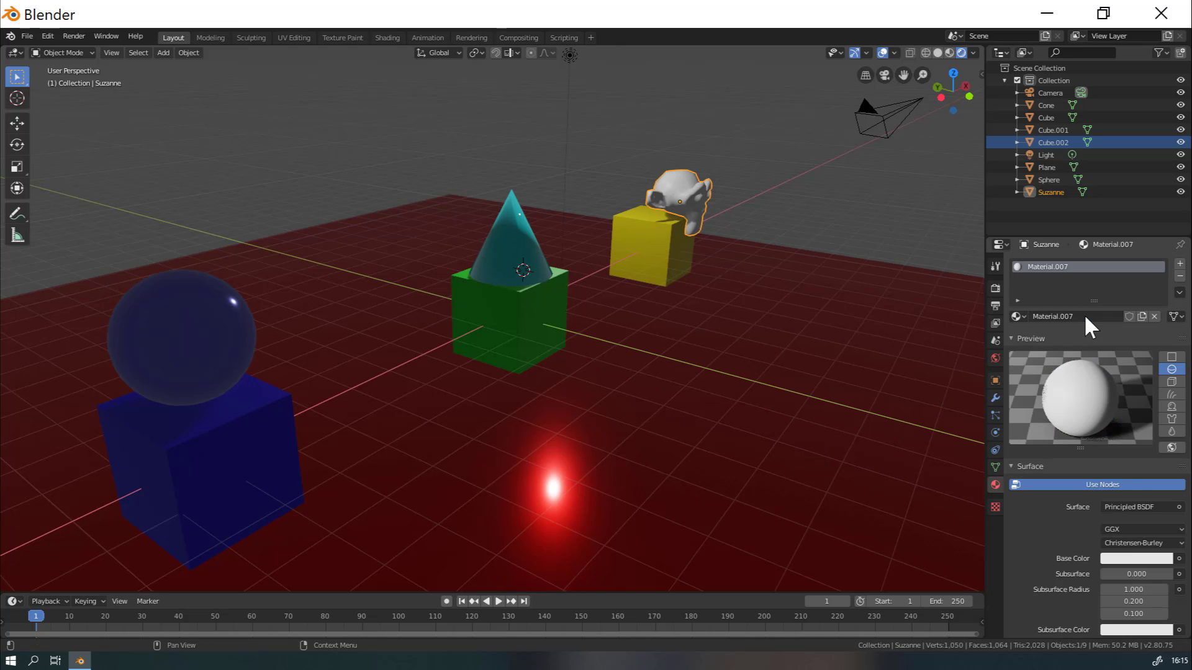
pyautogui.click(1139, 559)
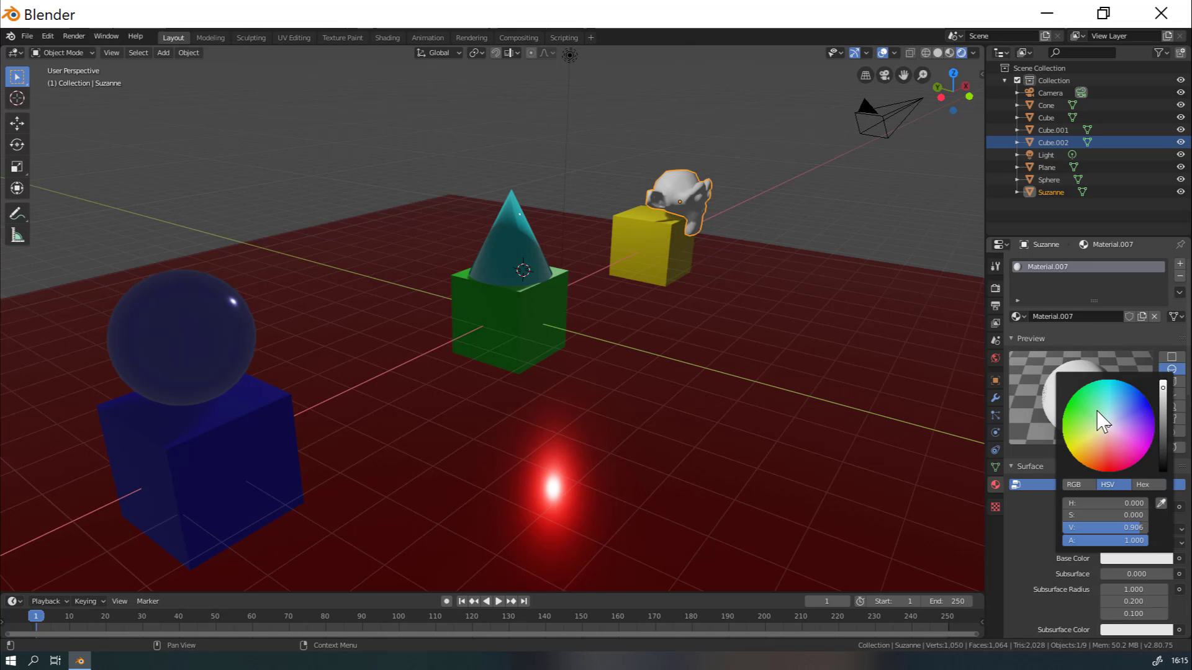
pyautogui.click(1126, 424)
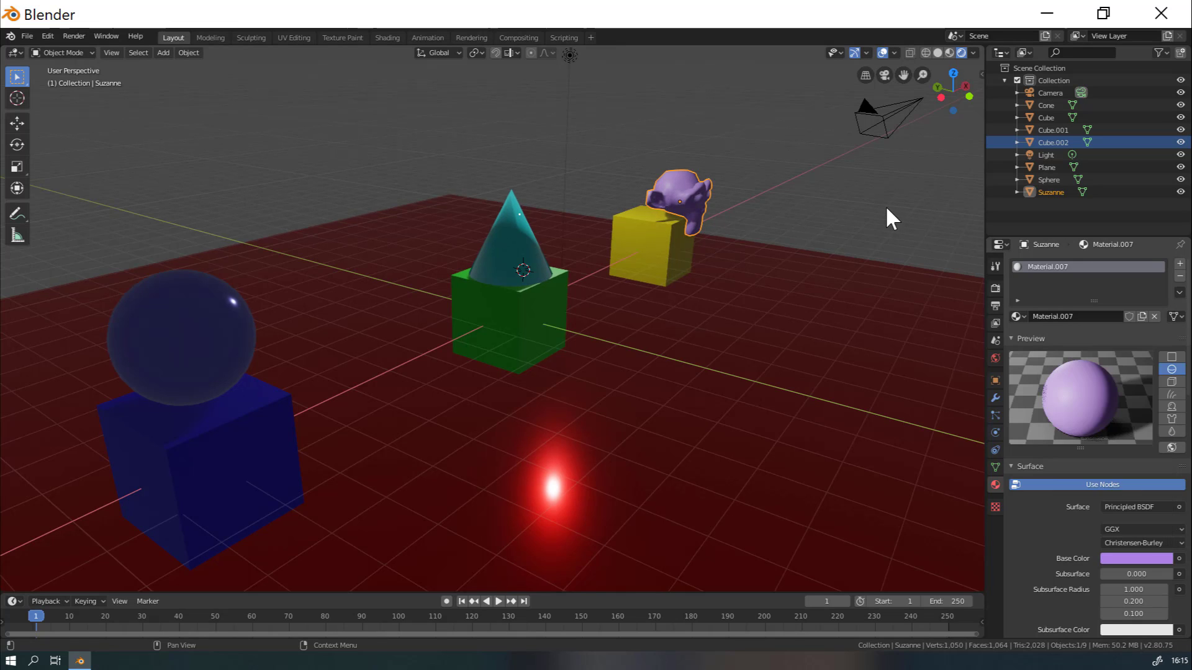
pyautogui.click(792, 285)
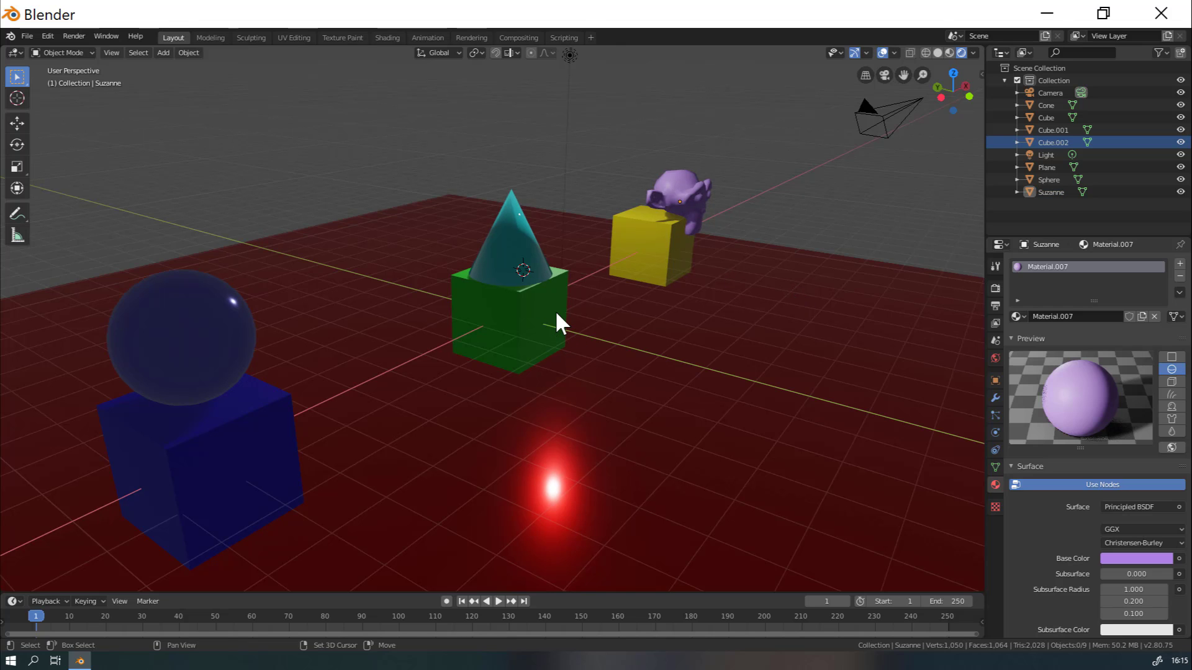
# Enable Screen Space Reflections in the Eevee render settings so the glossy objects and plane reflect the scene.
pyautogui.hotkey('shift', '`')
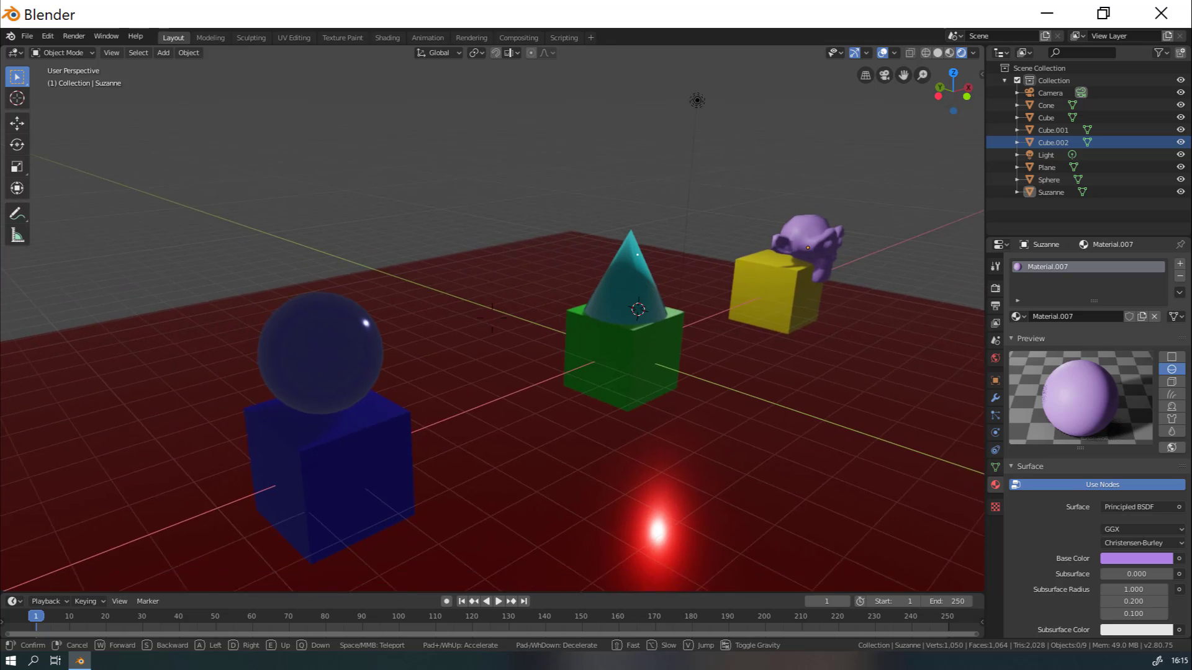
pyautogui.press('s')
pyautogui.press('w')
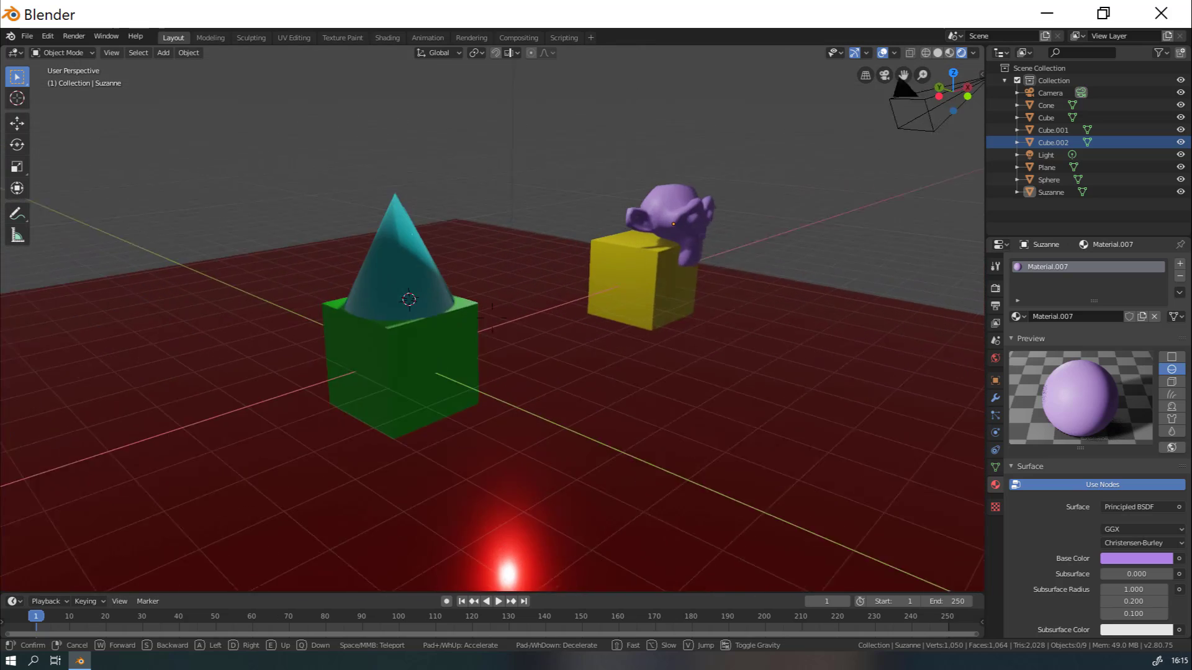
pyautogui.press('s')
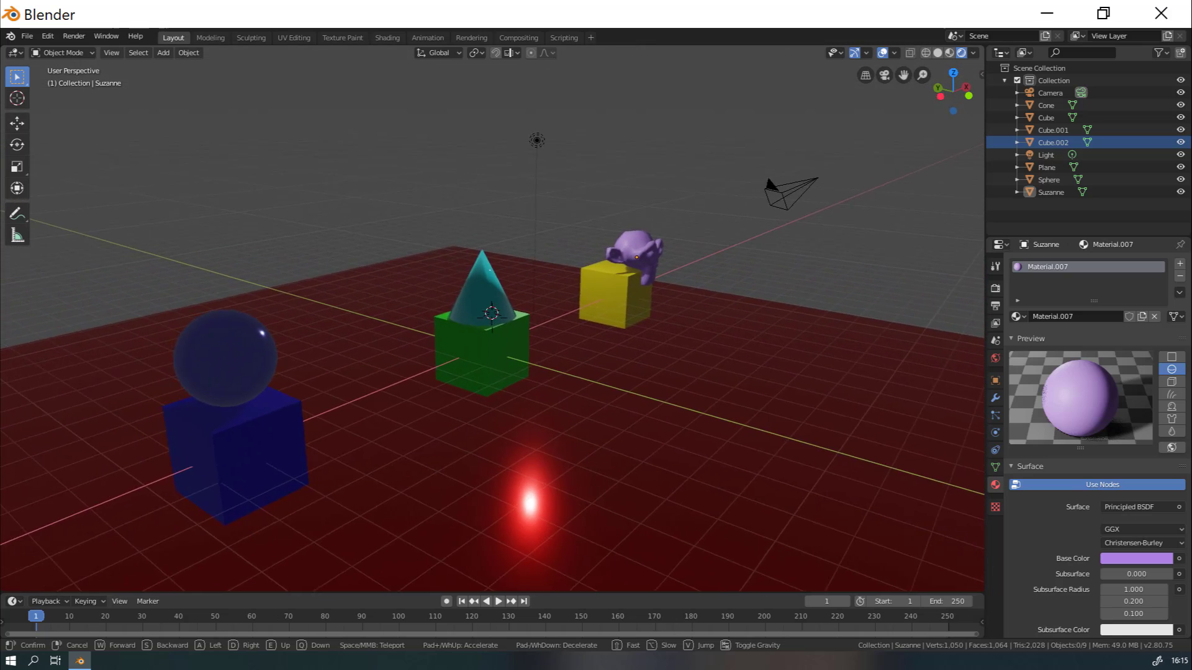
pyautogui.click(490, 316)
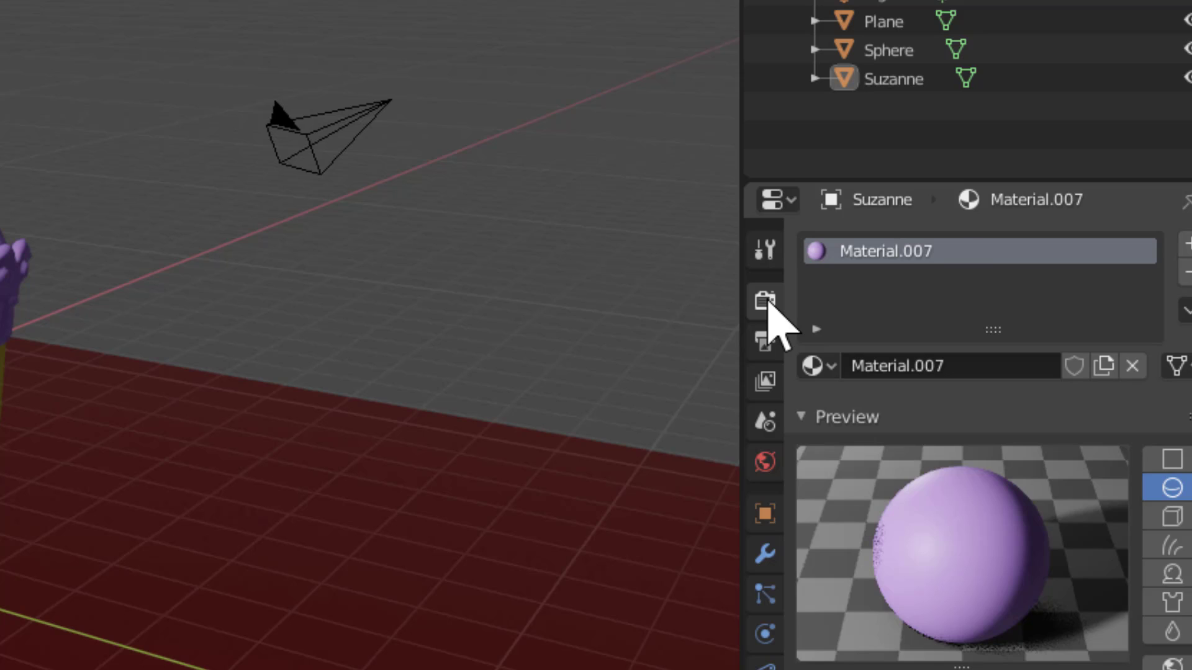
pyautogui.click(767, 301)
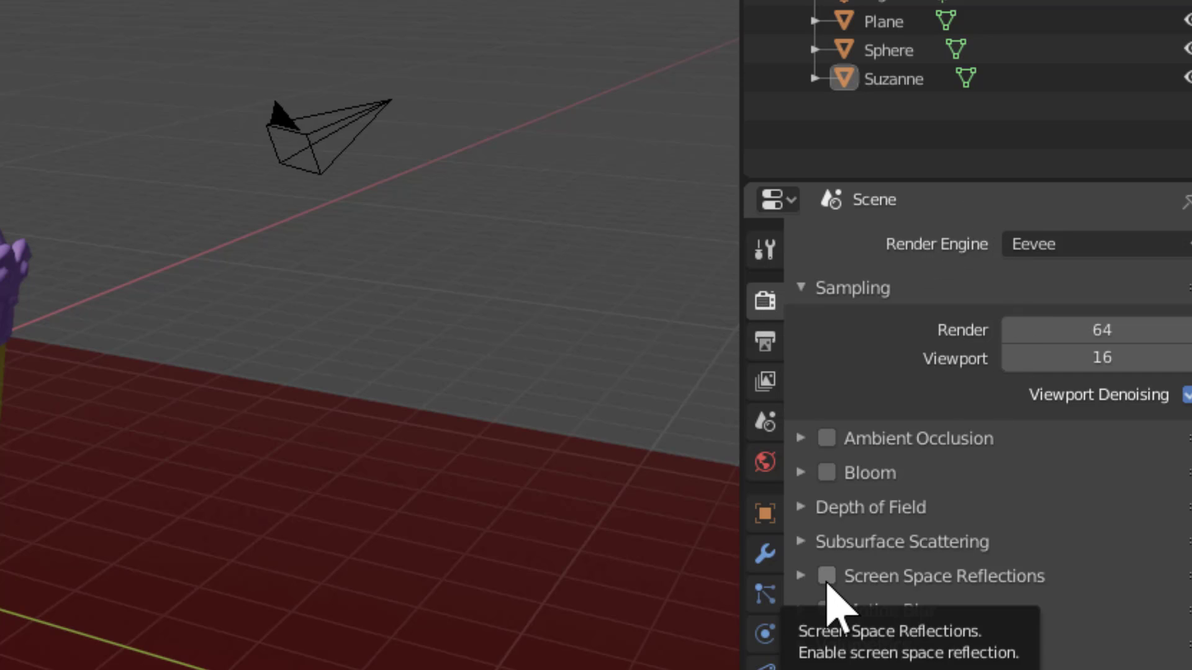
pyautogui.click(826, 577)
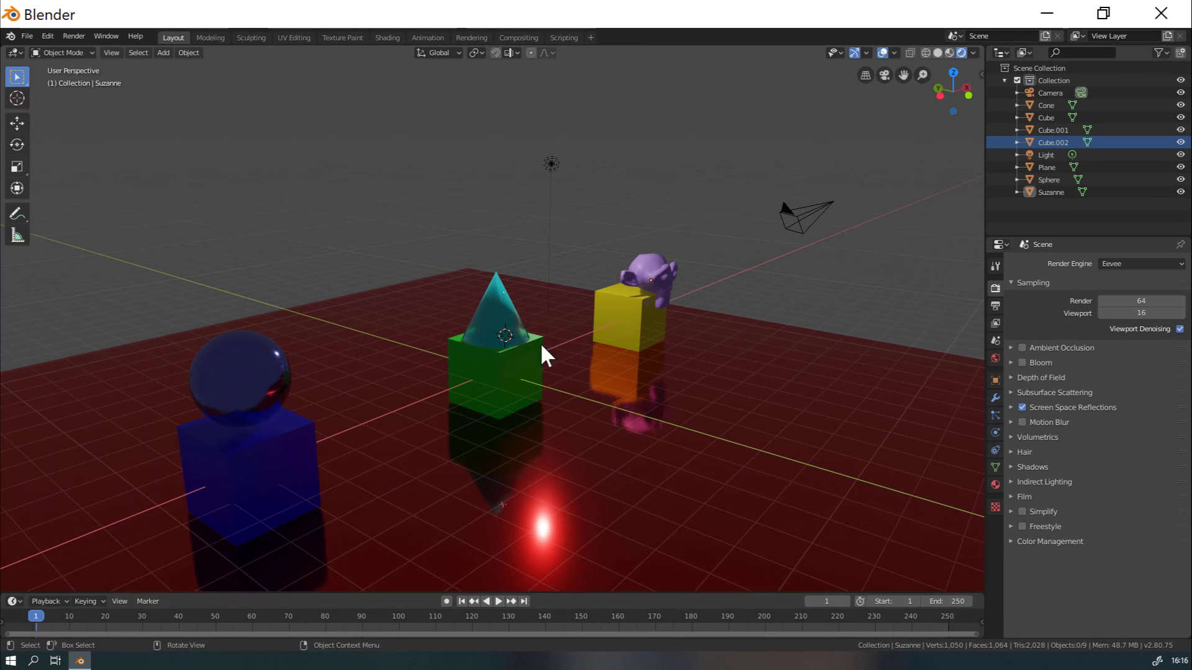
pyautogui.hotkey('shift', '`')
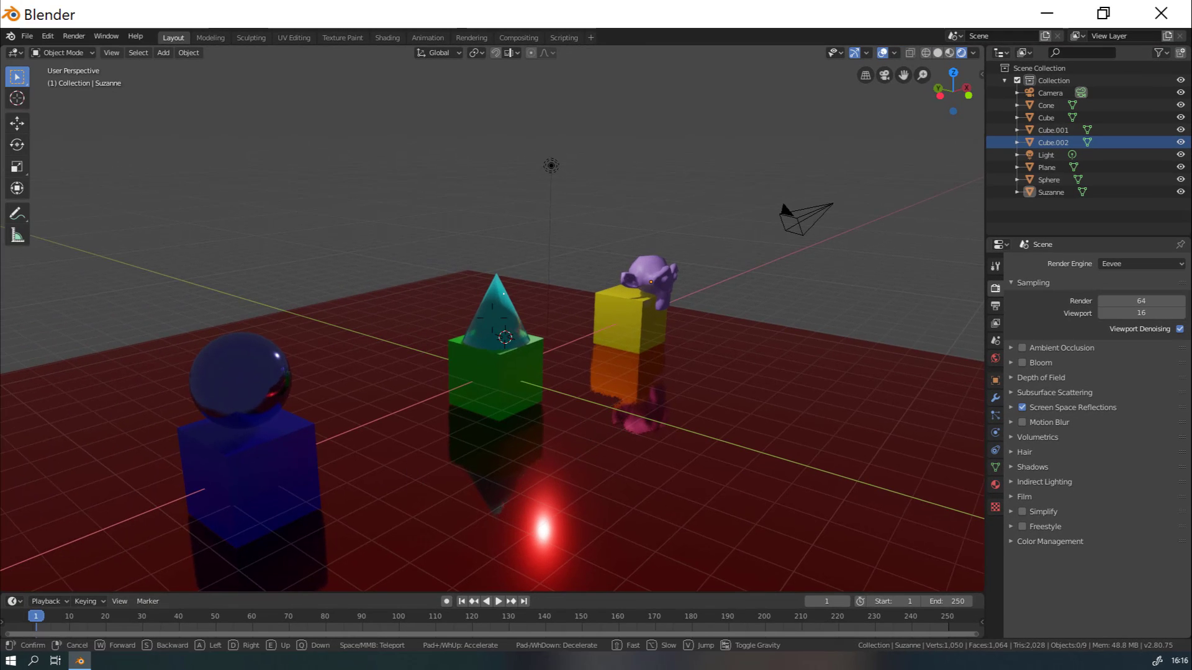
pyautogui.click(491, 324)
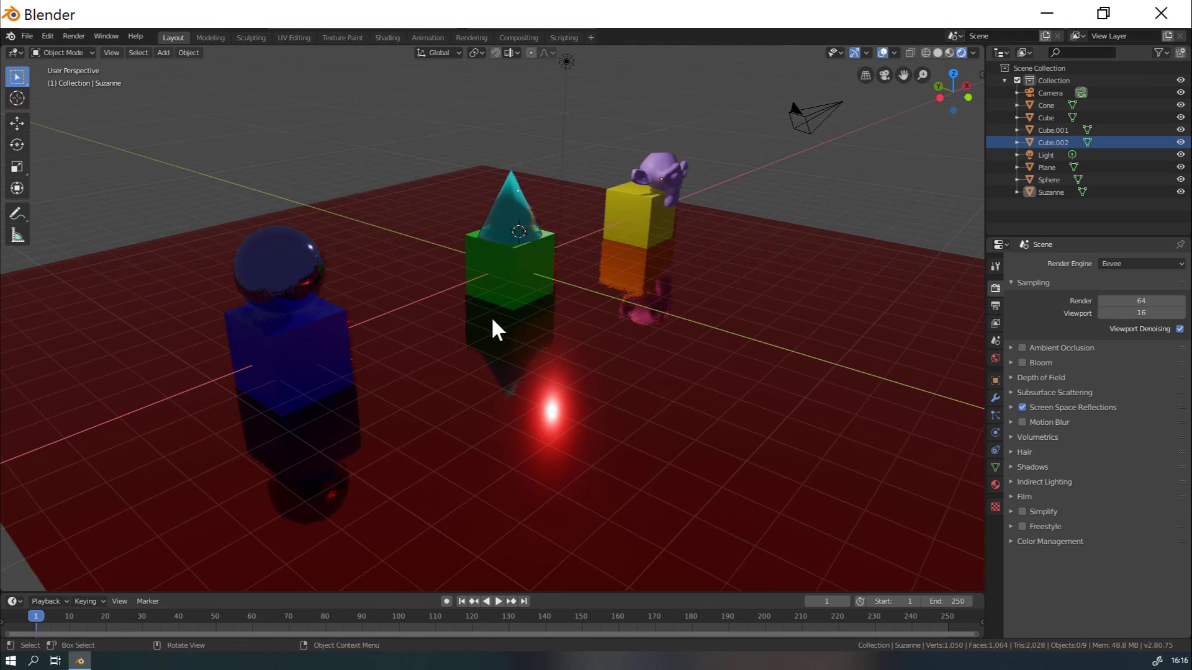